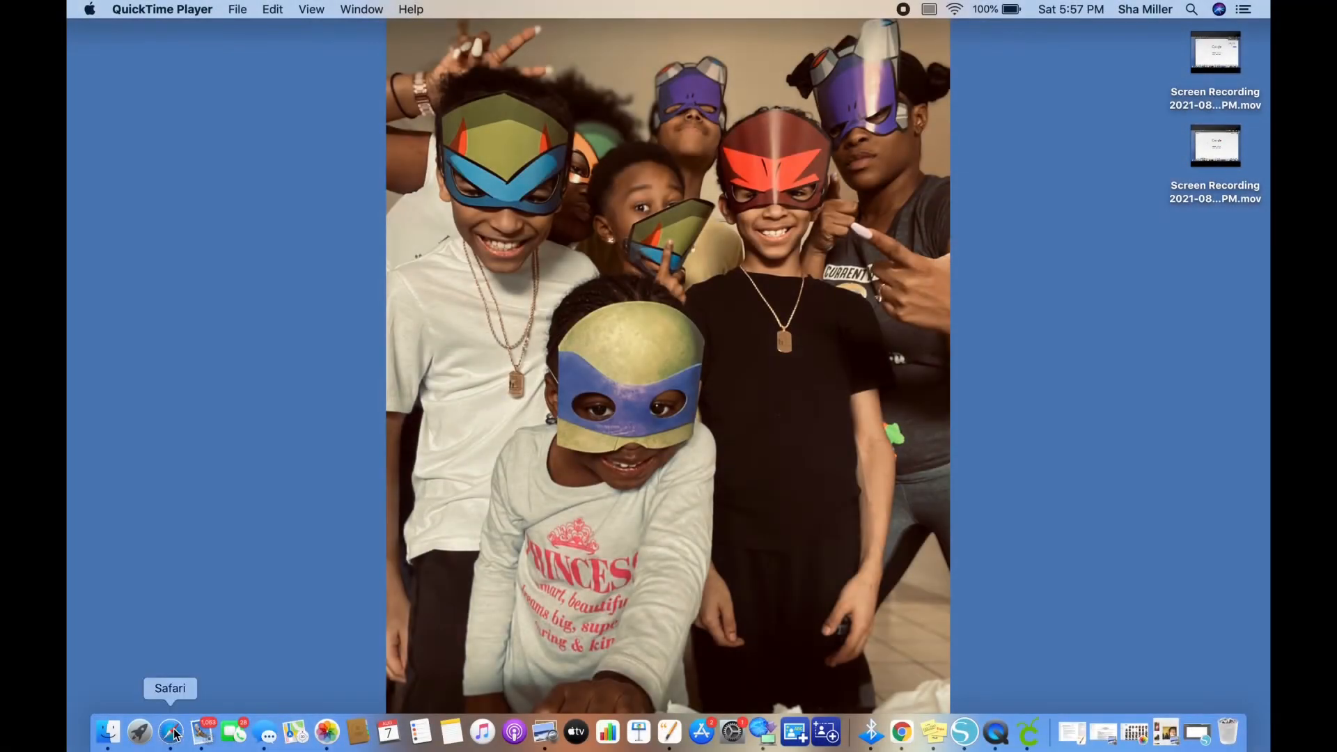
Open Safari and search the web for "background eraser".
click(170, 731)
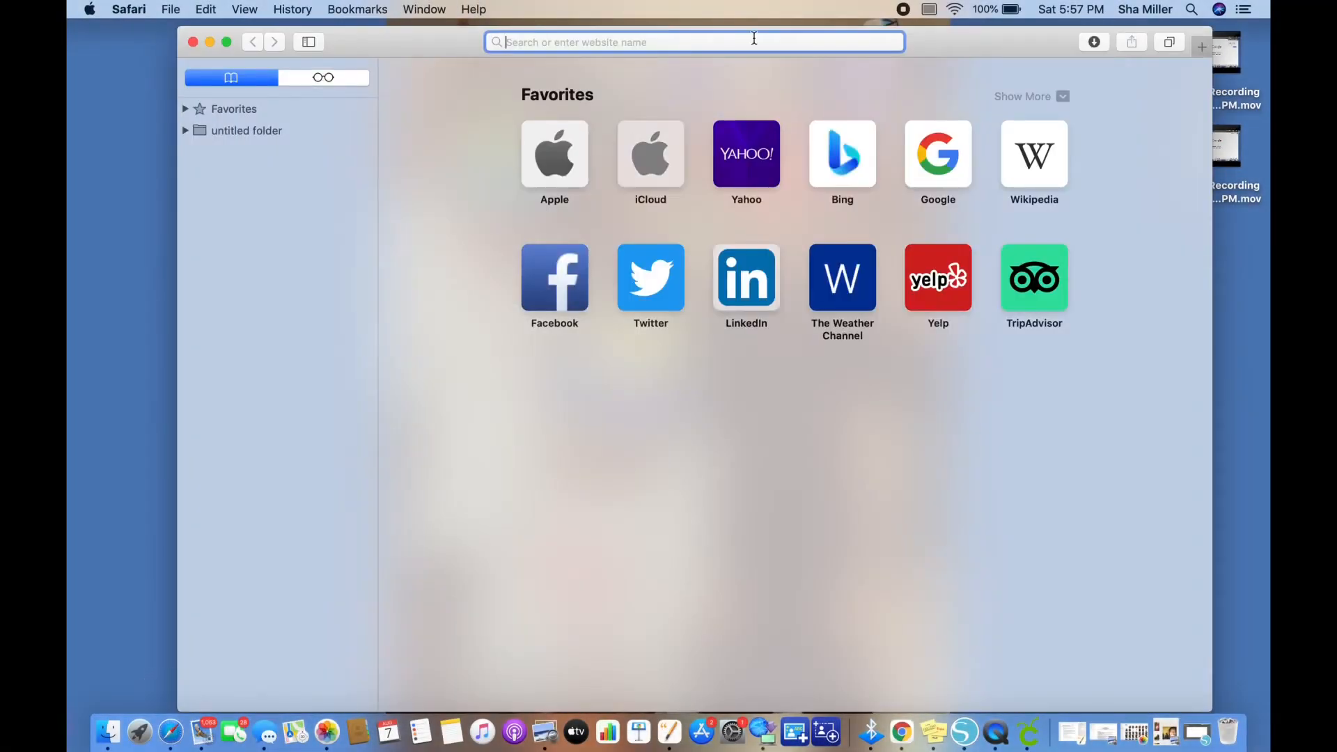
text(backg)
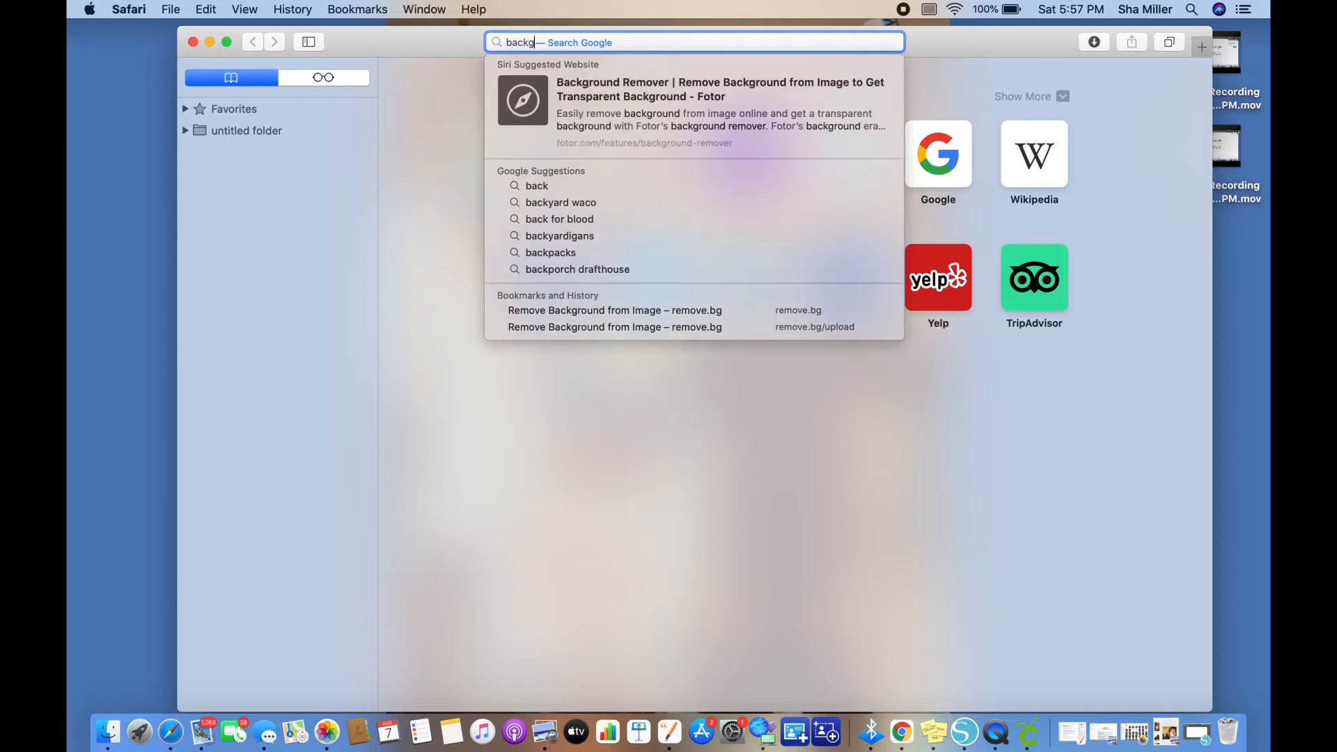
text(round era)
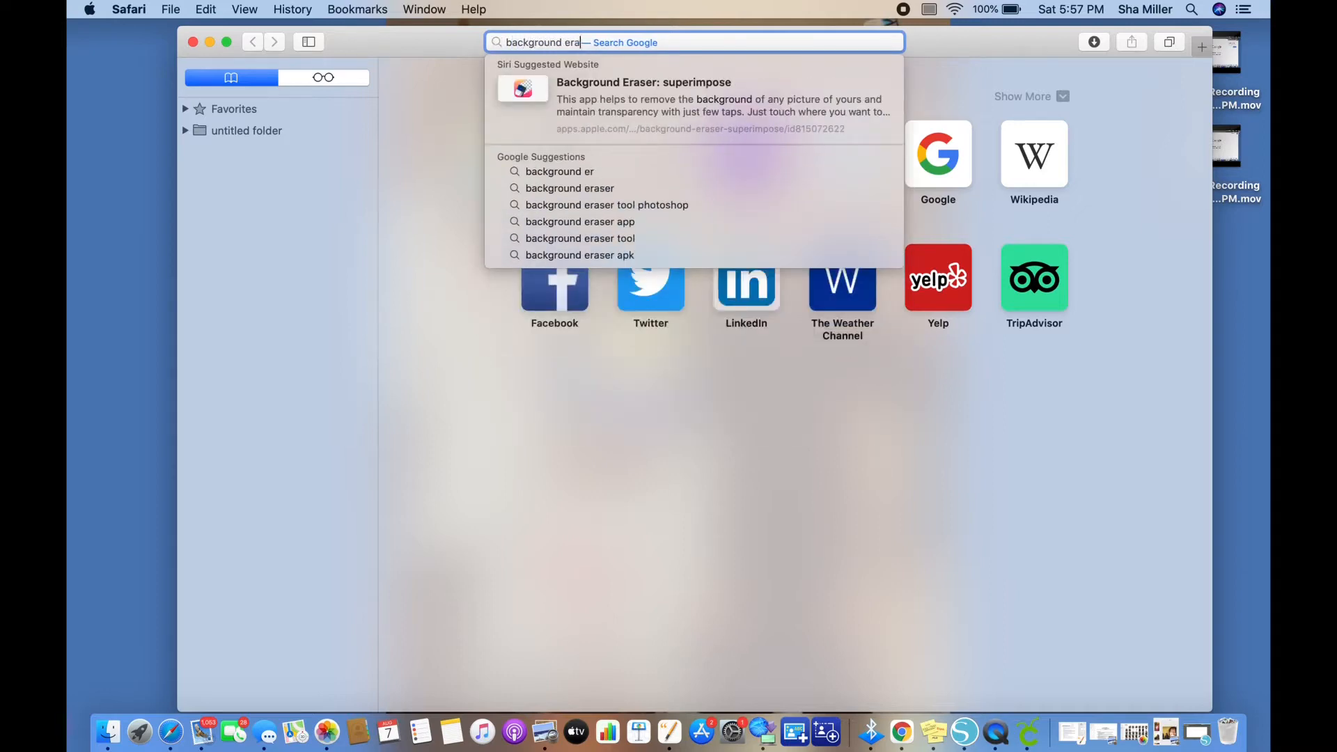
text(ser)
key(Return)
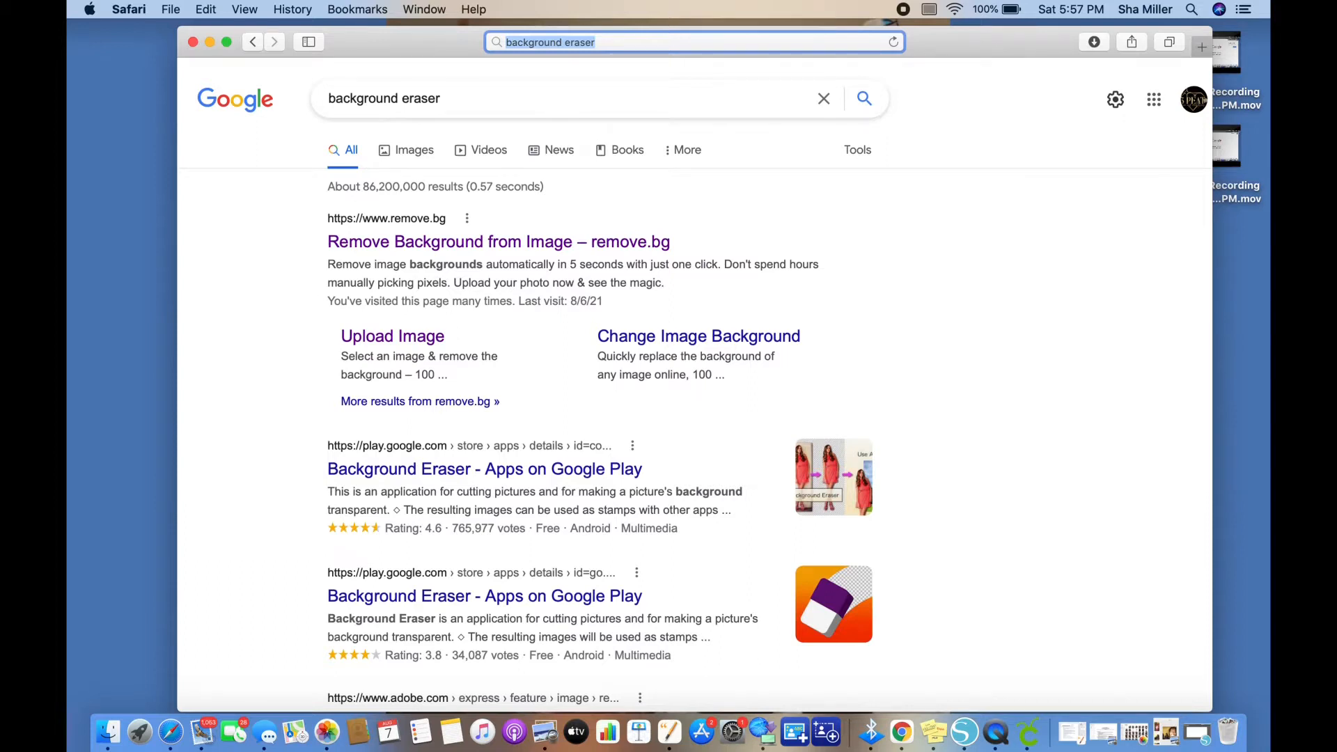
Open the remove.bg website from the search results and upload IMG_6205.JPG from Downloads for background removal.
click(296, 255)
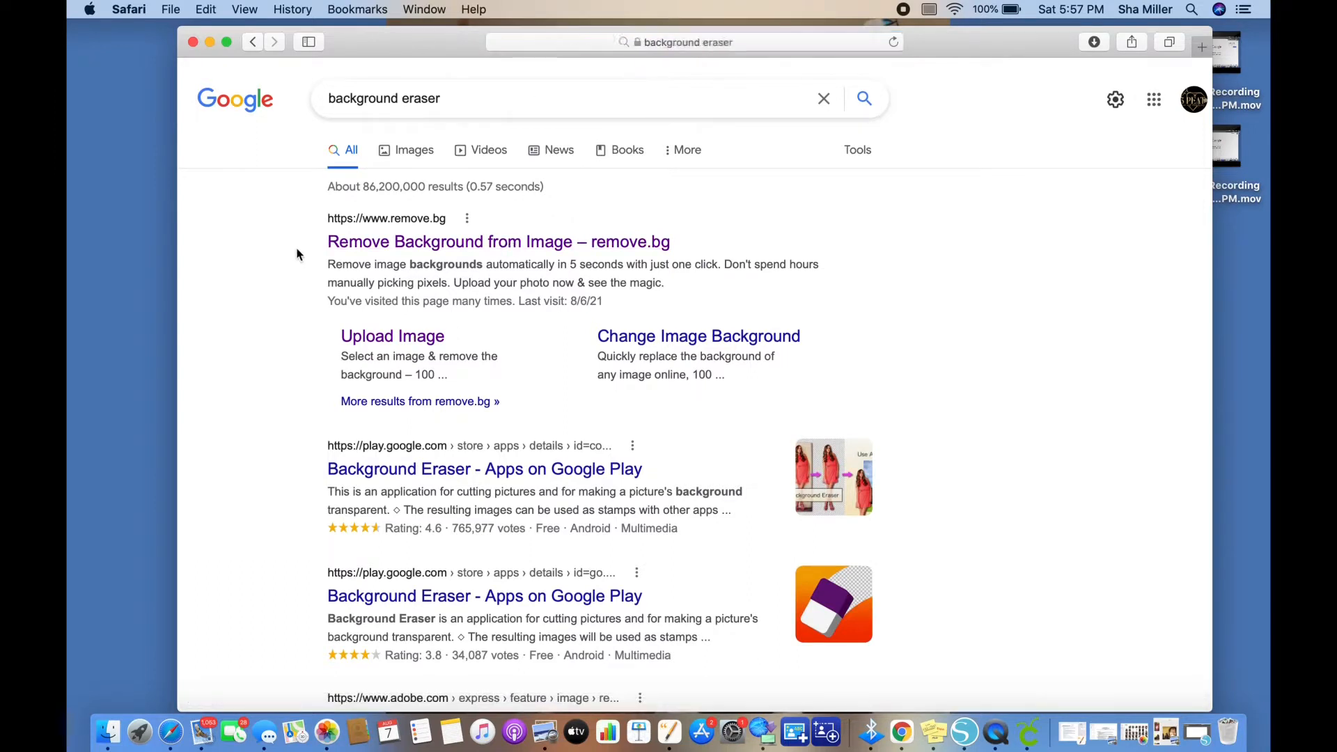
drag(296, 254, 689, 248)
click(622, 252)
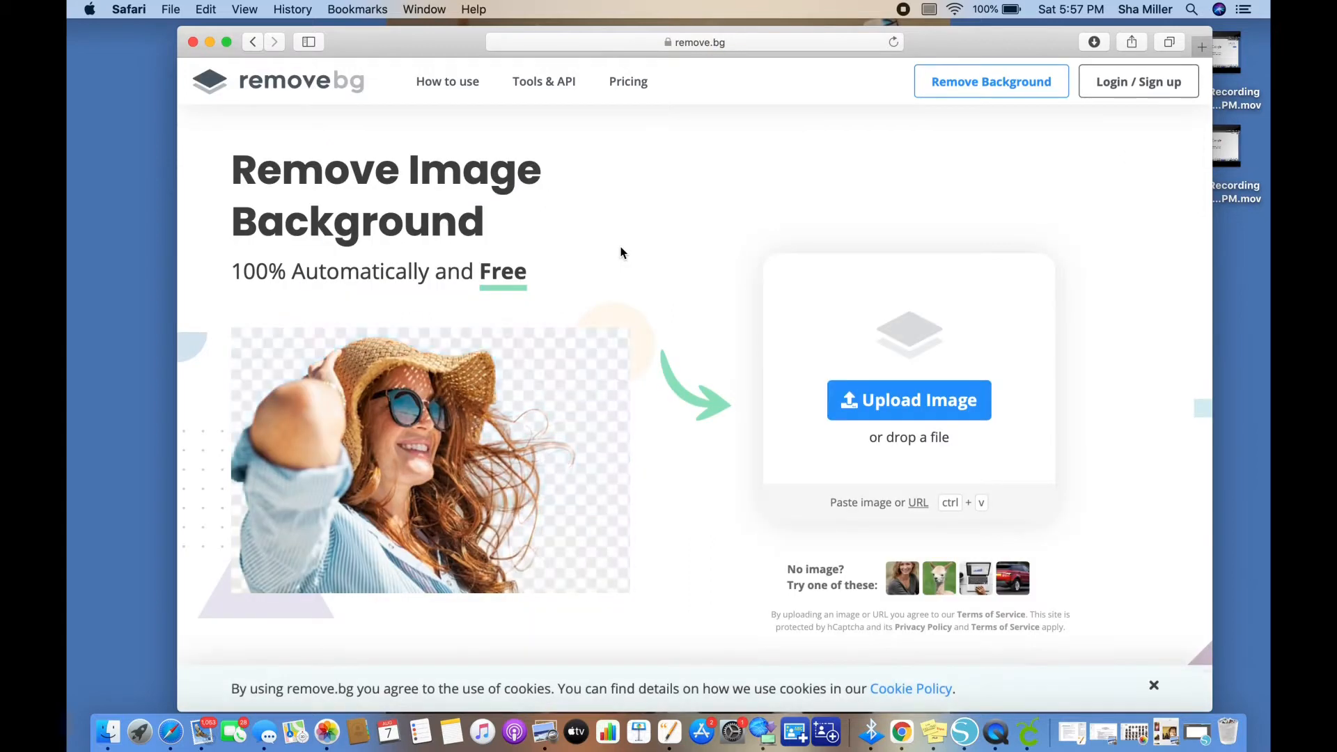
click(899, 401)
click(642, 214)
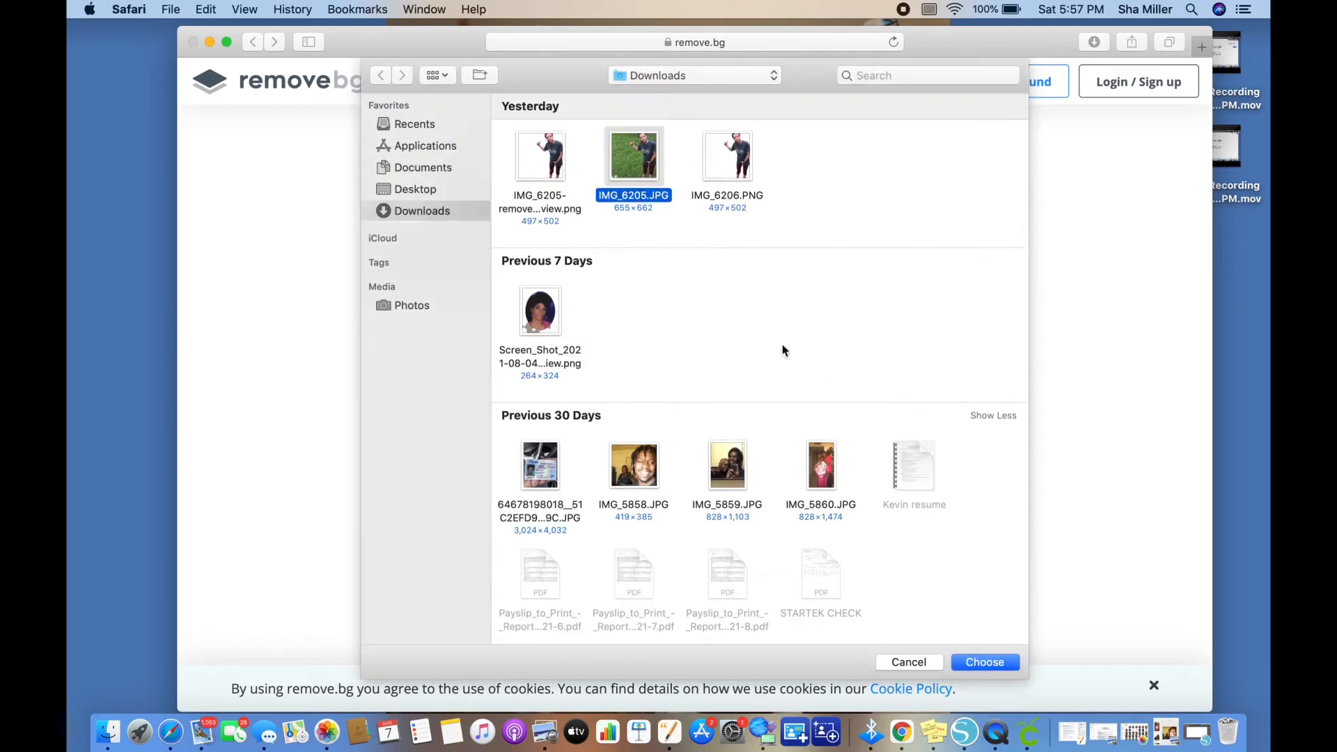
click(985, 661)
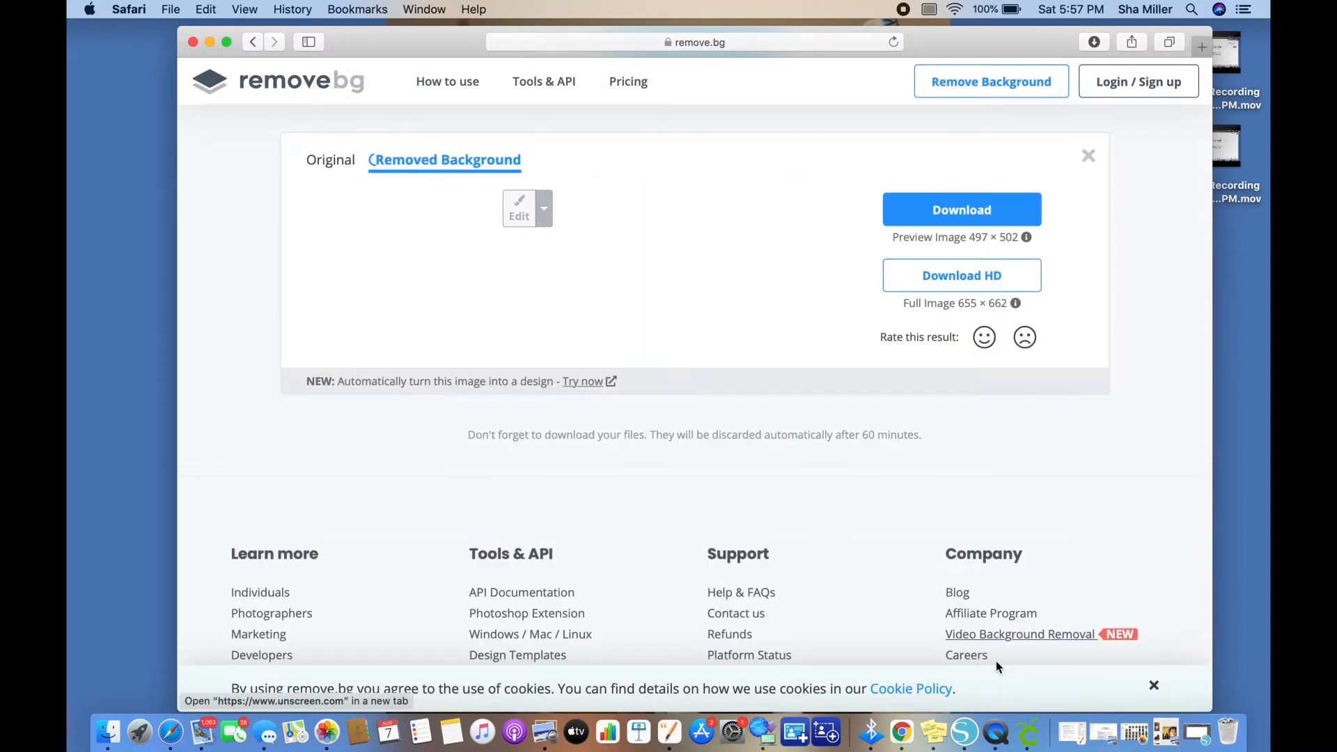
Compare the original photo with the removed-background version and download the standard preview-size cut-out.
click(338, 168)
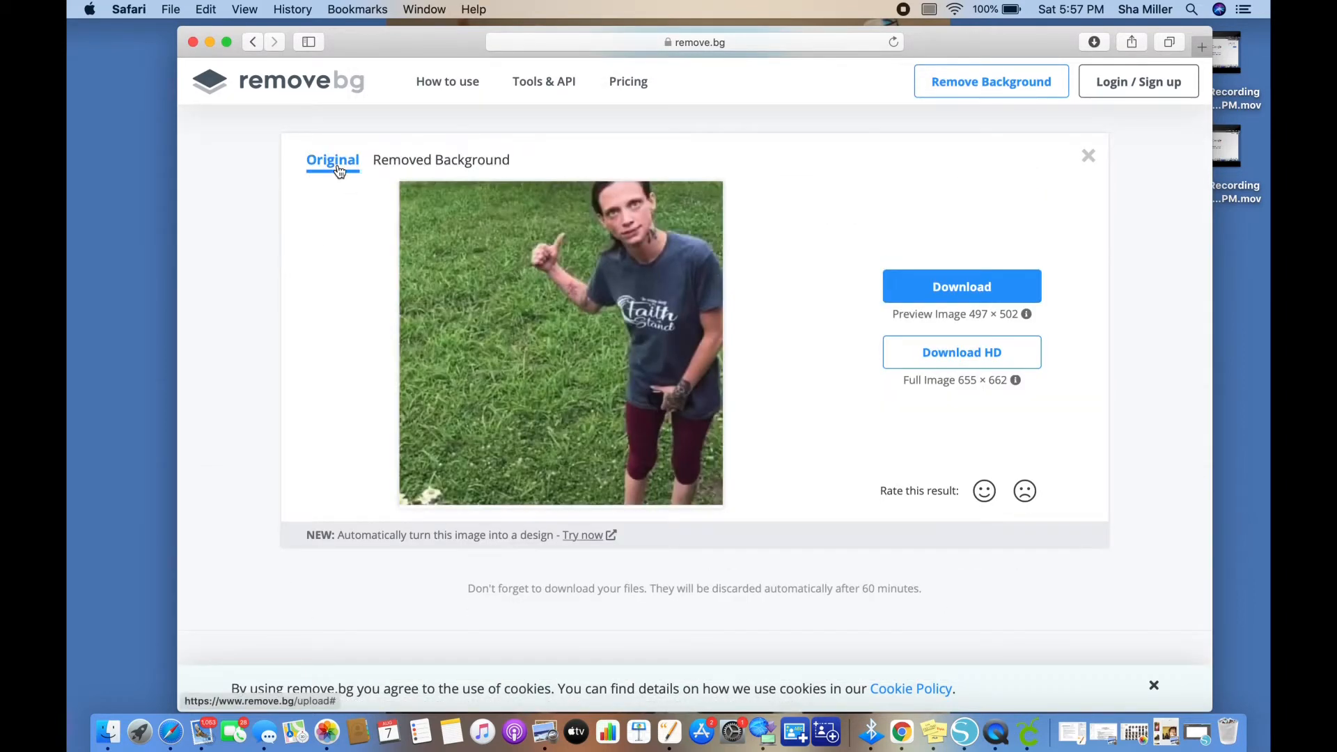
click(445, 161)
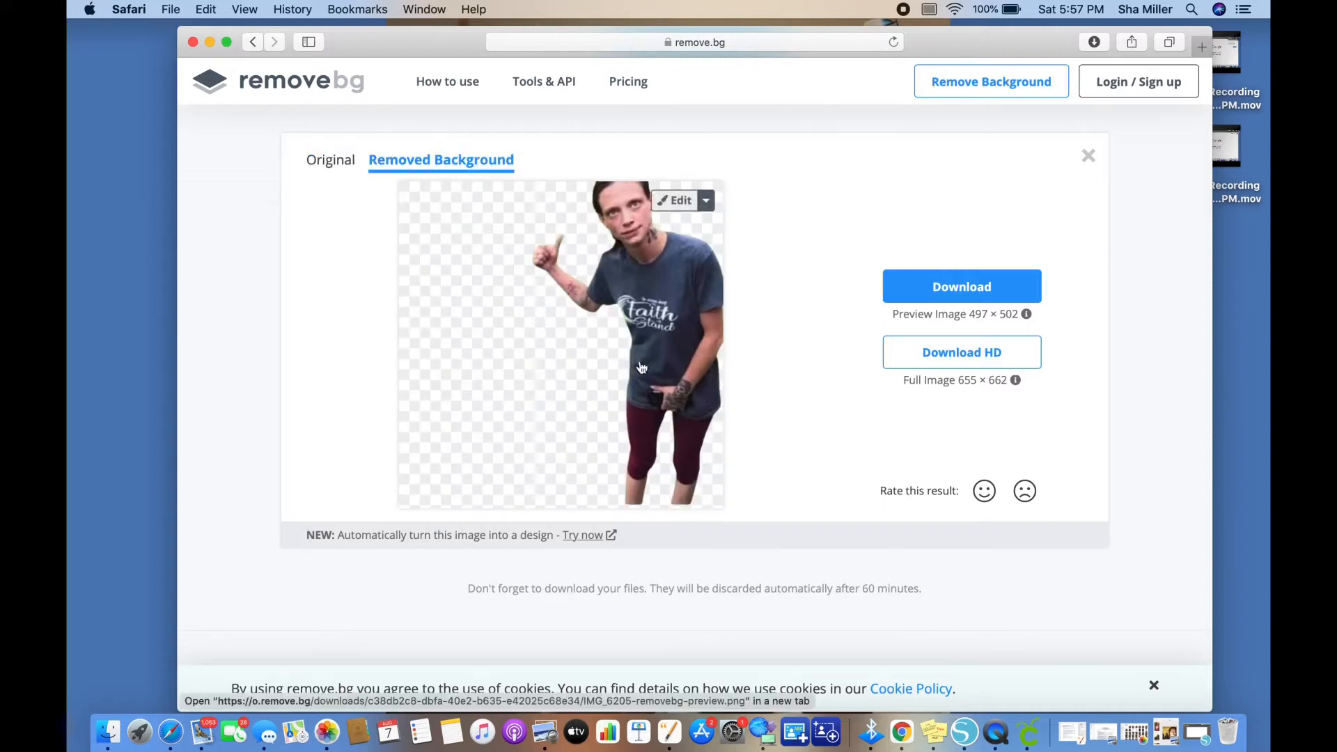
click(964, 287)
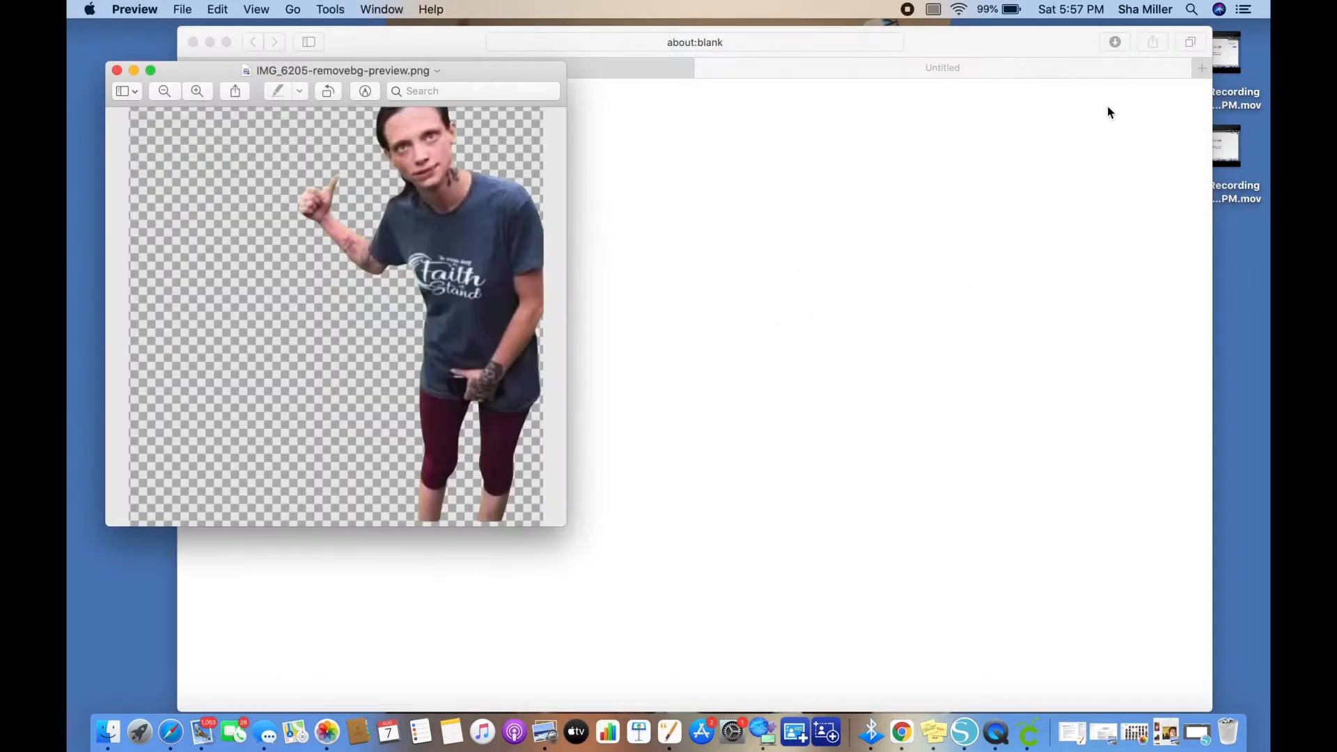
Check the file name and save location of the downloaded cut-out in Preview, and close its window.
click(348, 70)
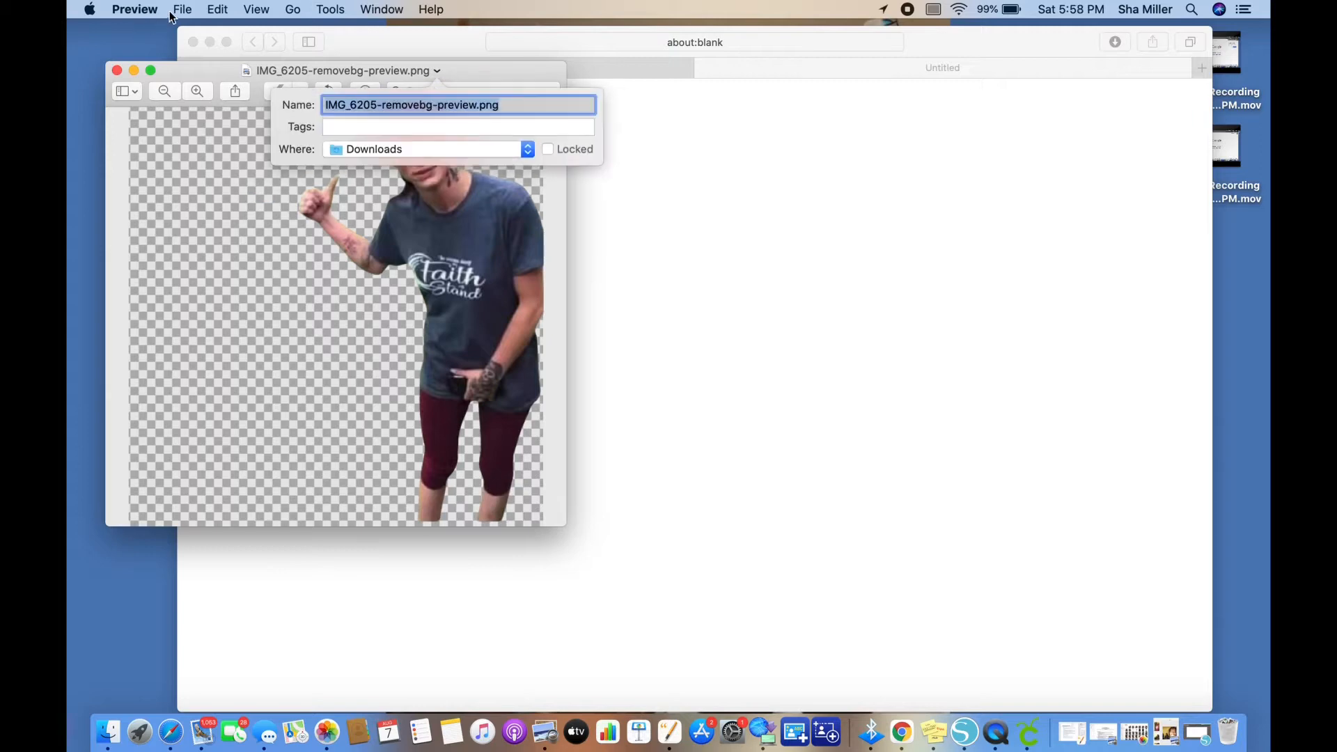
click(183, 9)
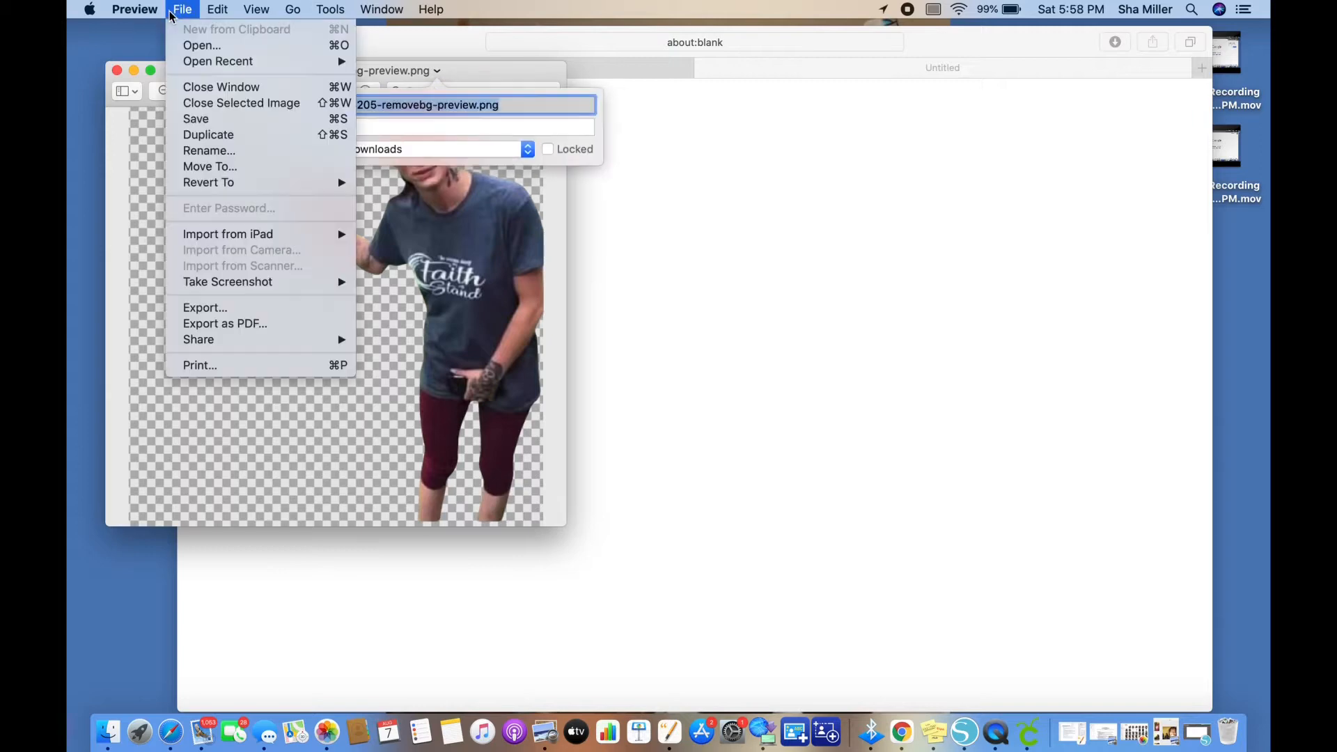
click(295, 124)
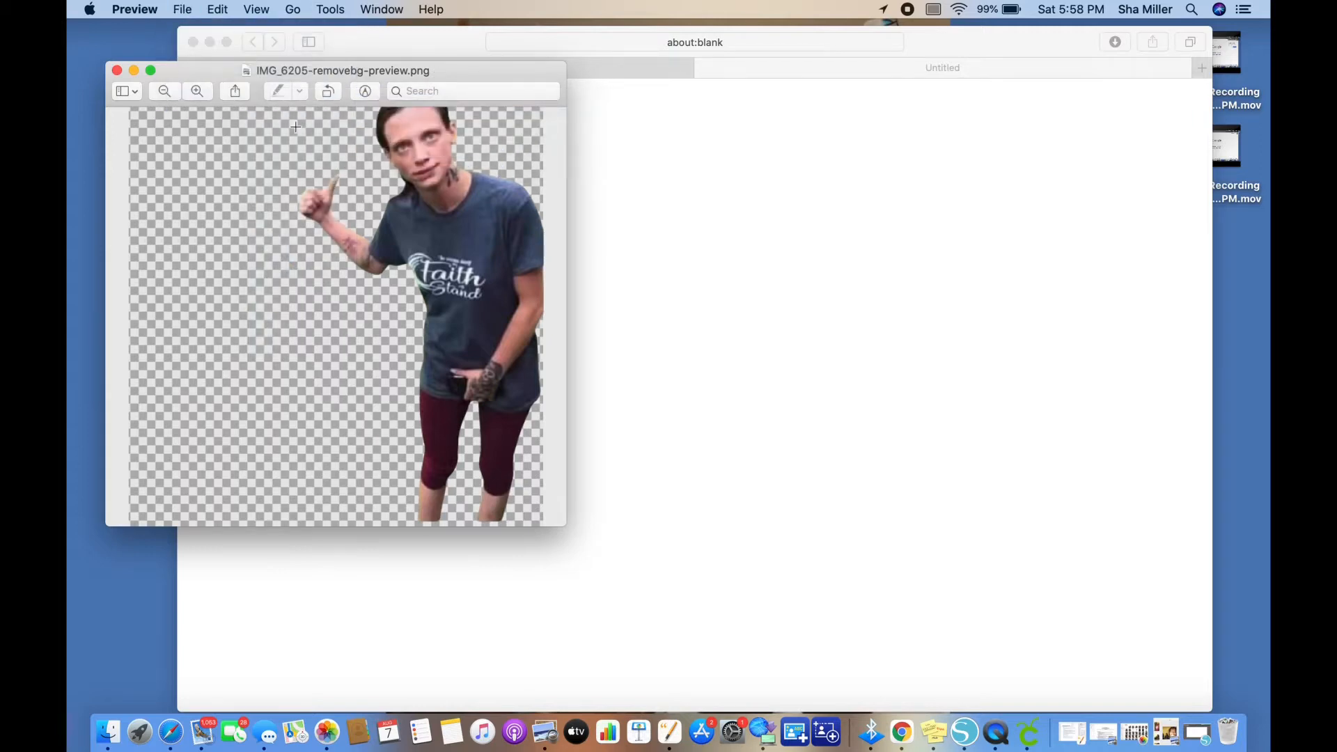
click(117, 71)
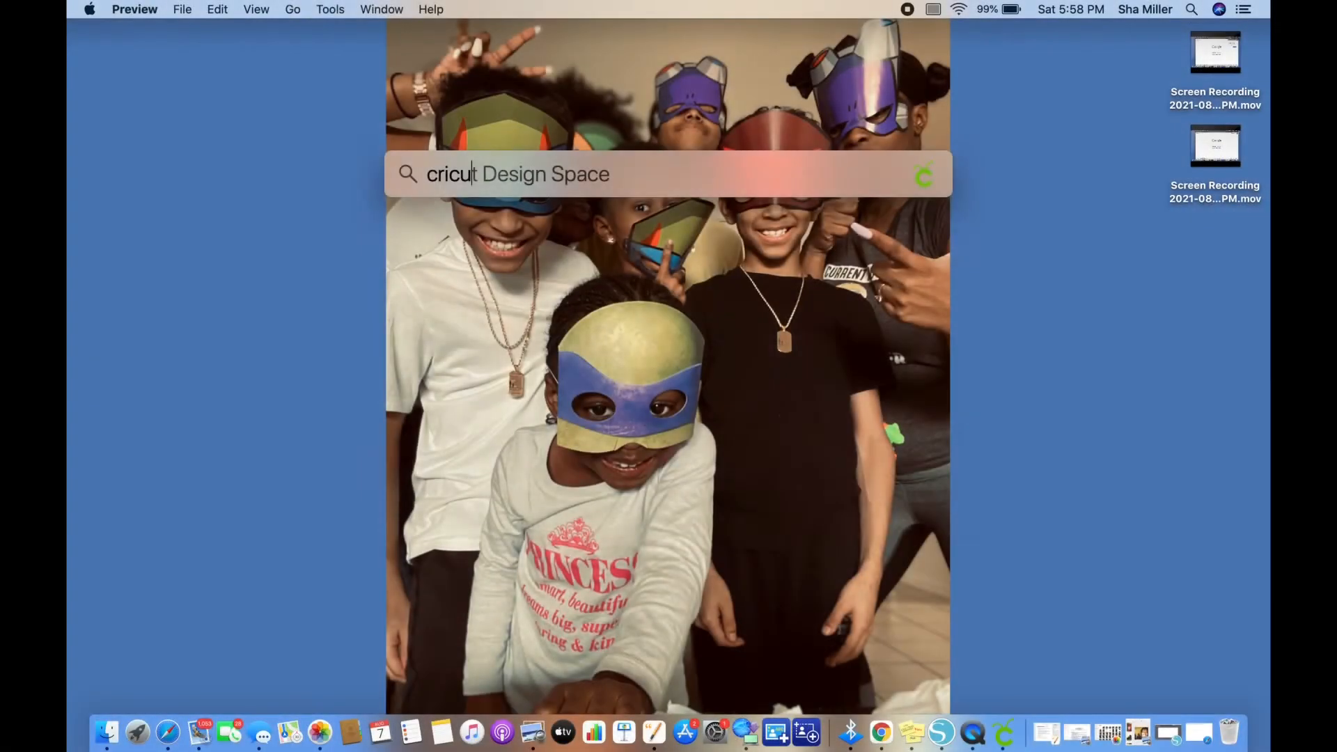
Launch Cricut Design Space, start a new project and make its window full screen.
key(Return)
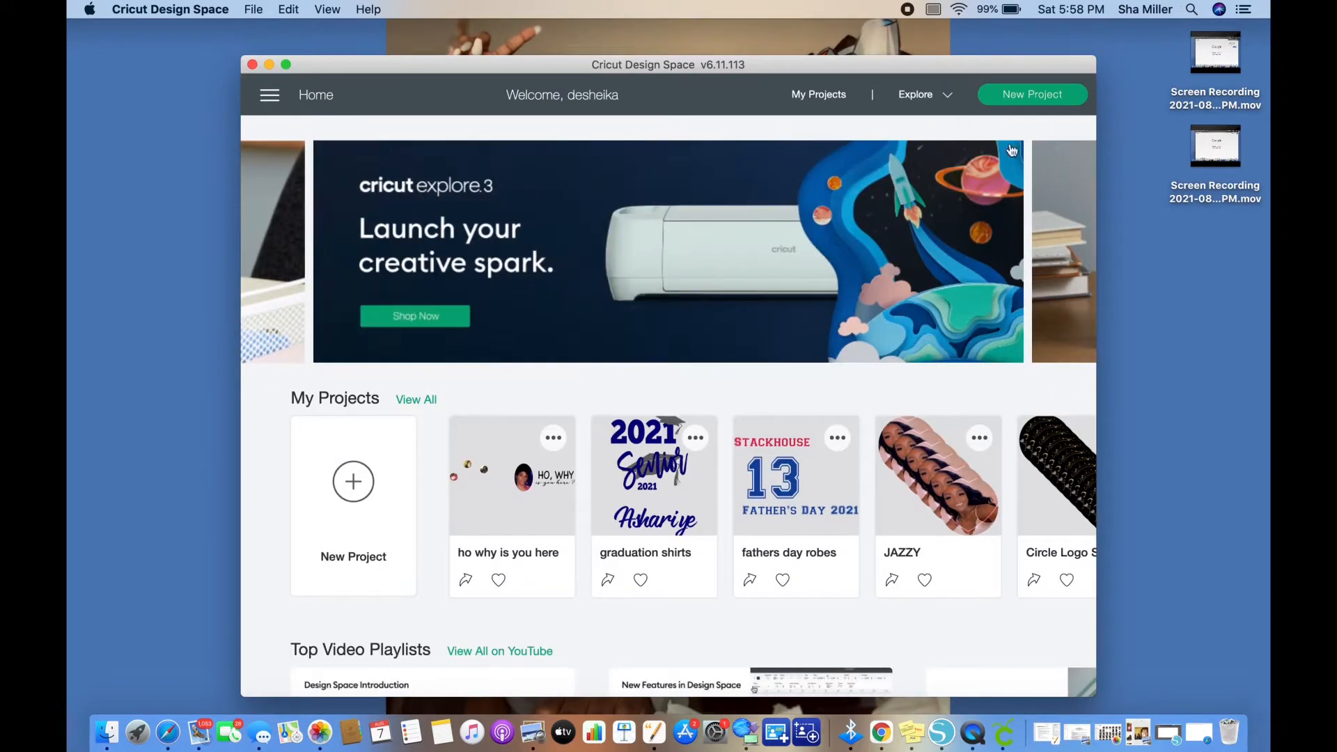
click(352, 491)
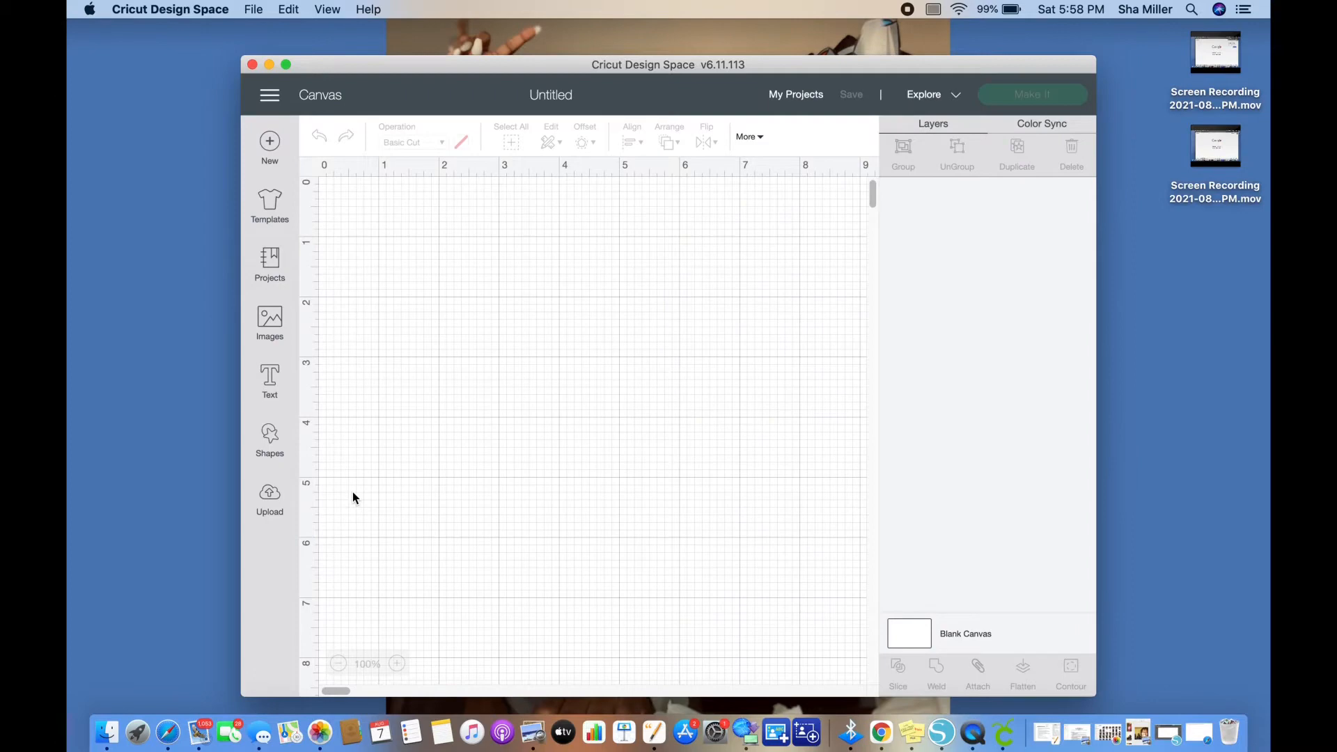
click(285, 65)
Choose IMG_6205-removebg-preview.png from Downloads as a new image upload for the project.
click(109, 443)
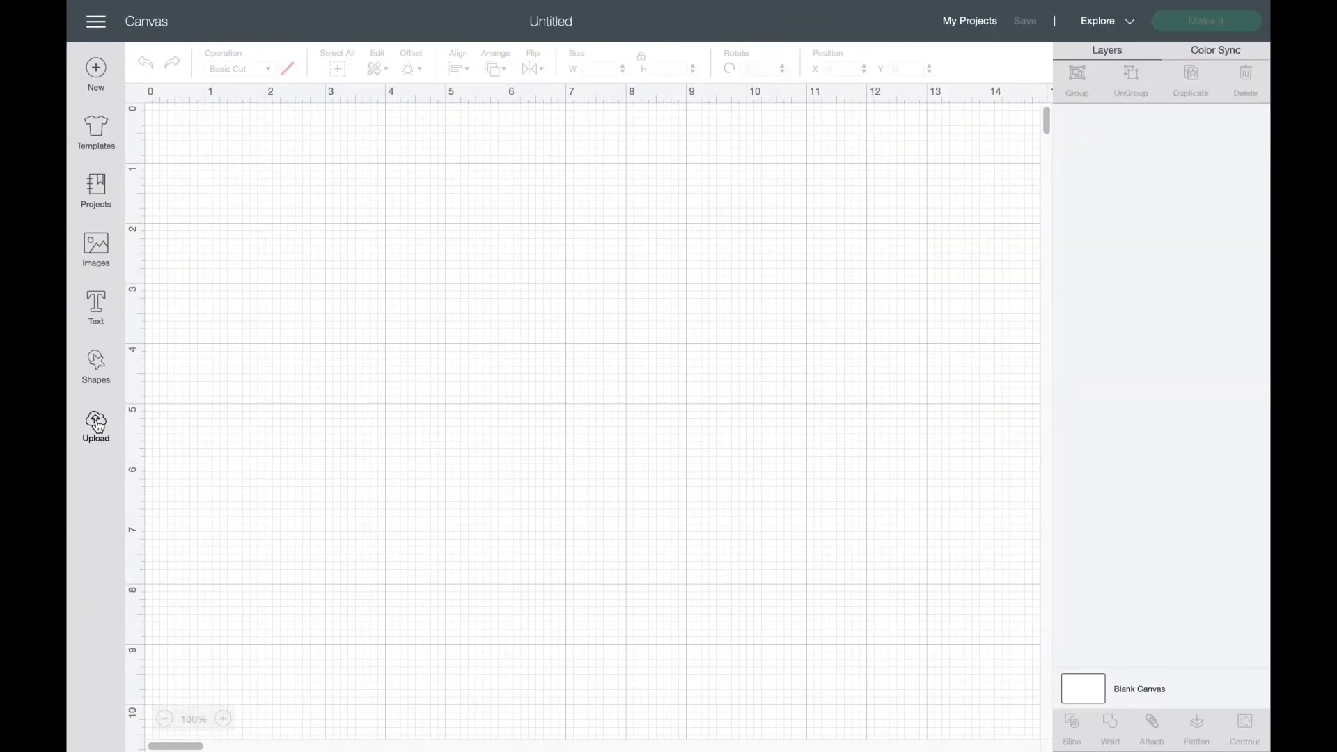
click(436, 360)
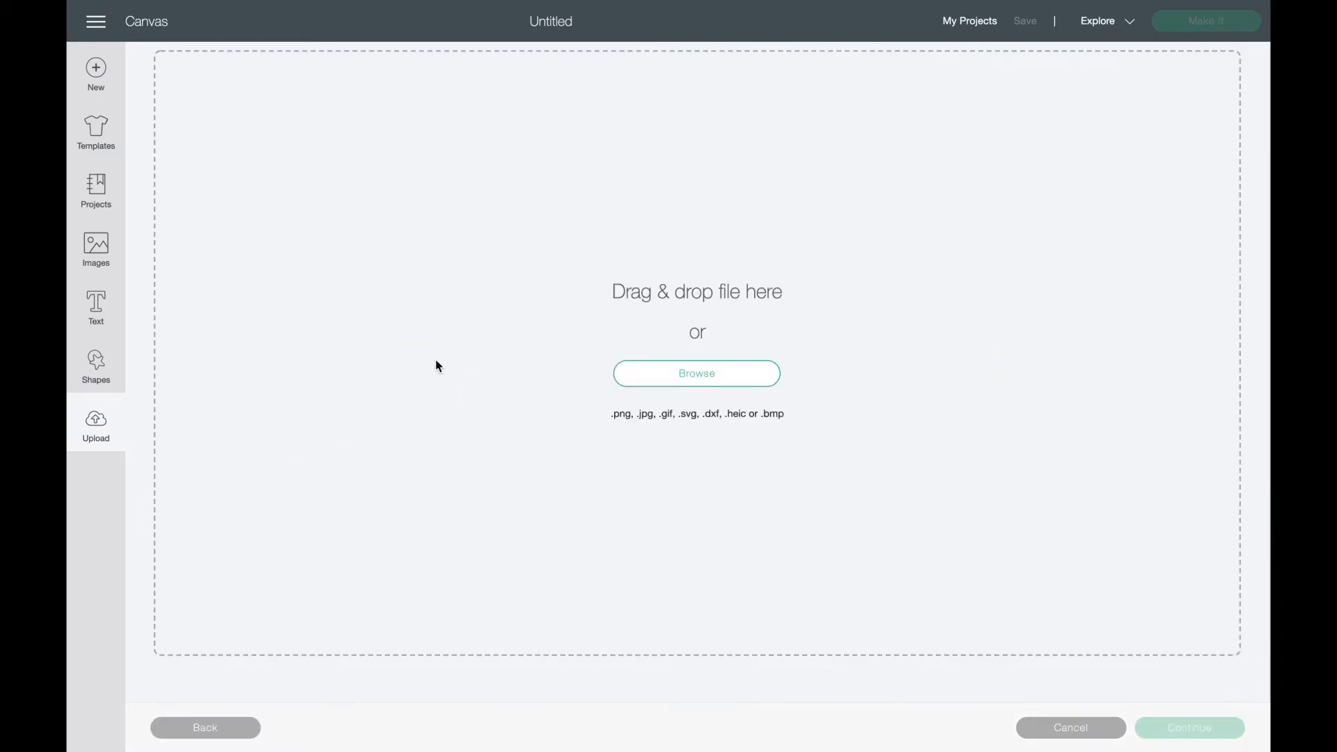
click(661, 382)
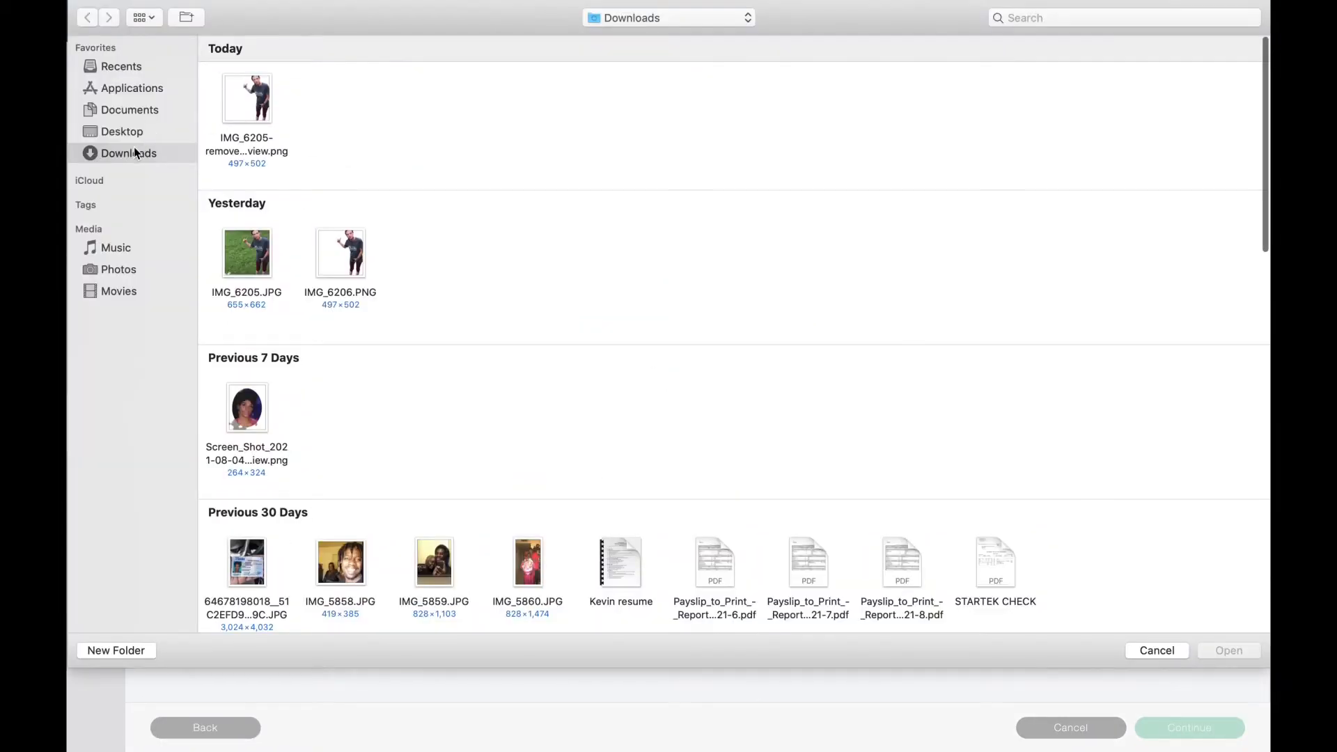
click(246, 106)
click(1254, 653)
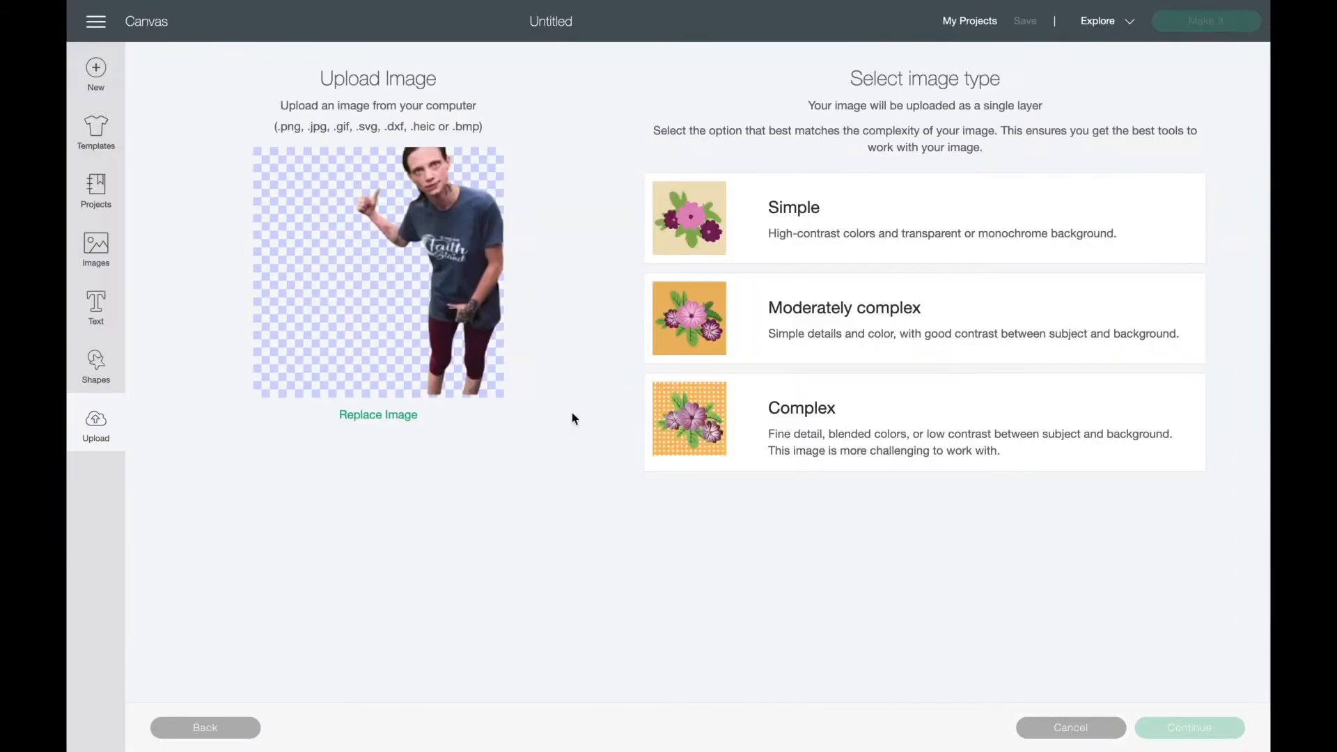
Set the image type to Complex, skip further erasing, and upload the cut-out as a Print Then Cut image.
click(855, 463)
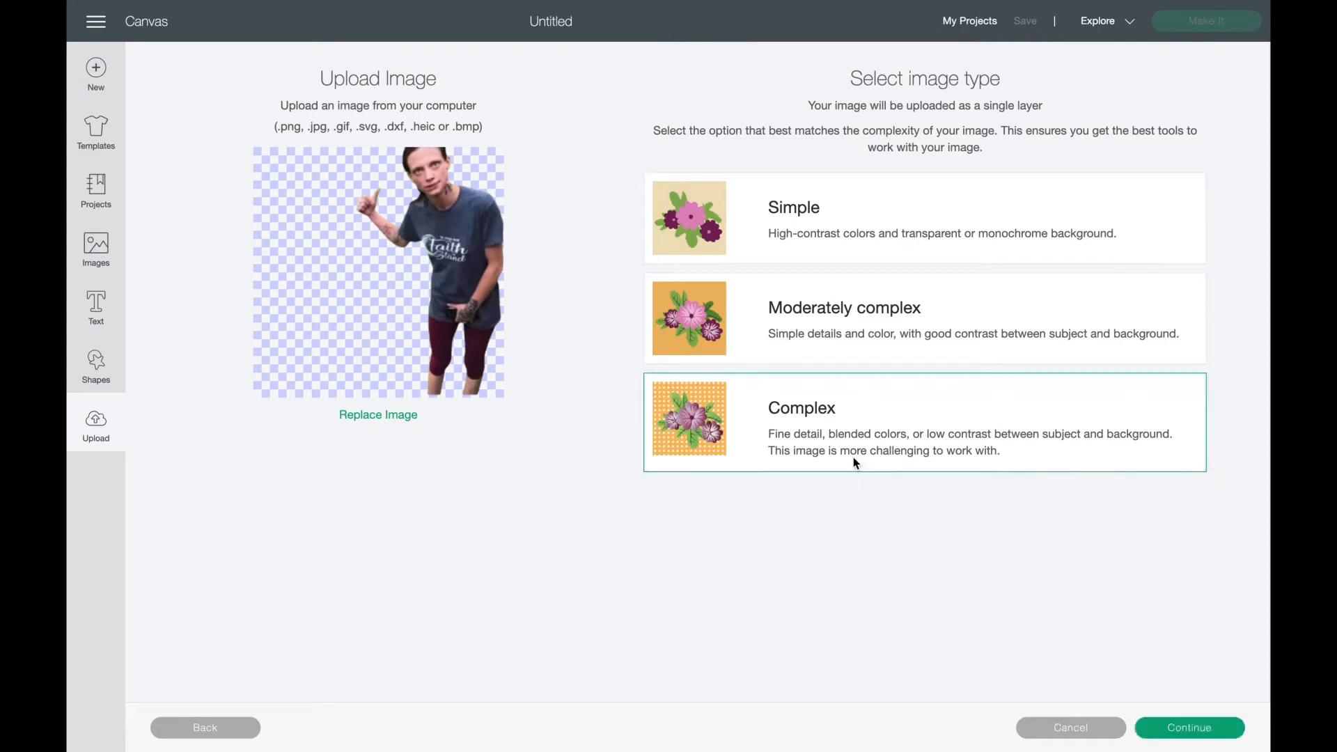
click(1190, 729)
click(1162, 725)
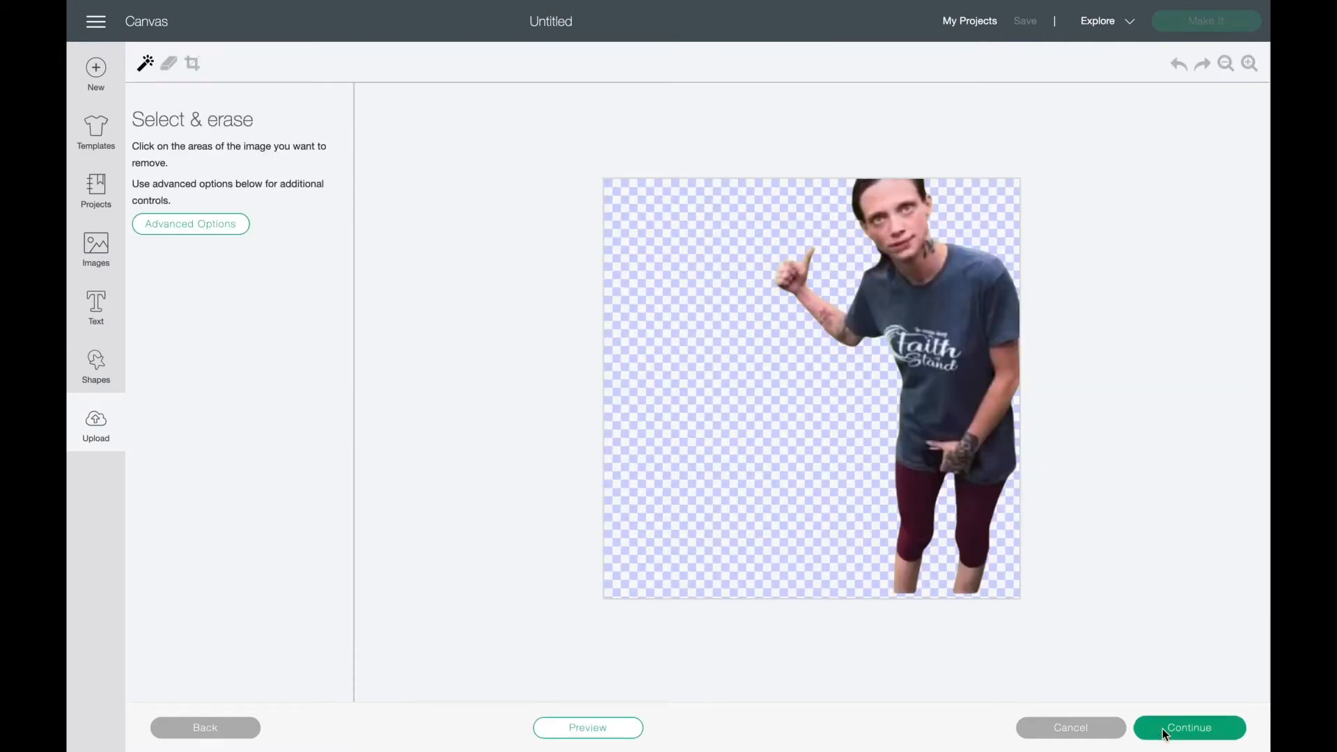
click(813, 454)
click(1150, 729)
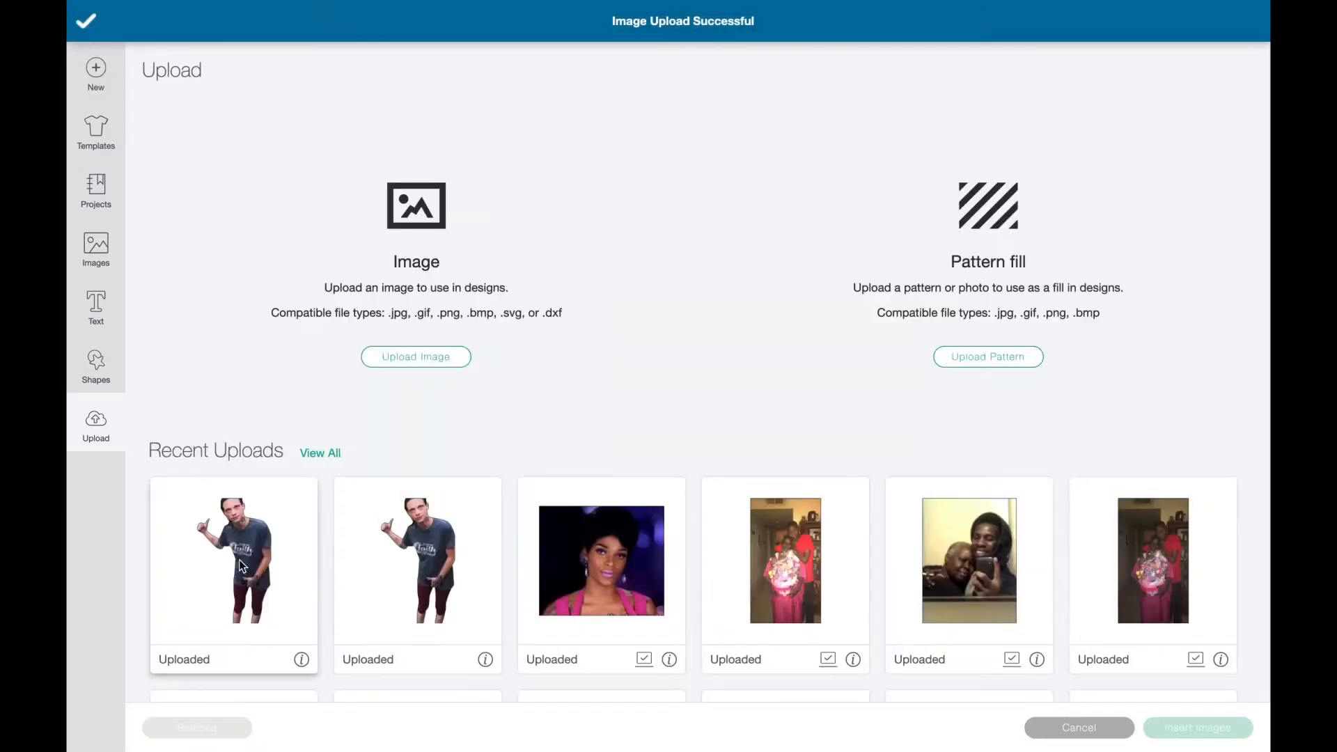
Insert the newly uploaded image, move it to the canvas's right side and enlarge it to about 4.65 by 7.88 inches.
click(239, 565)
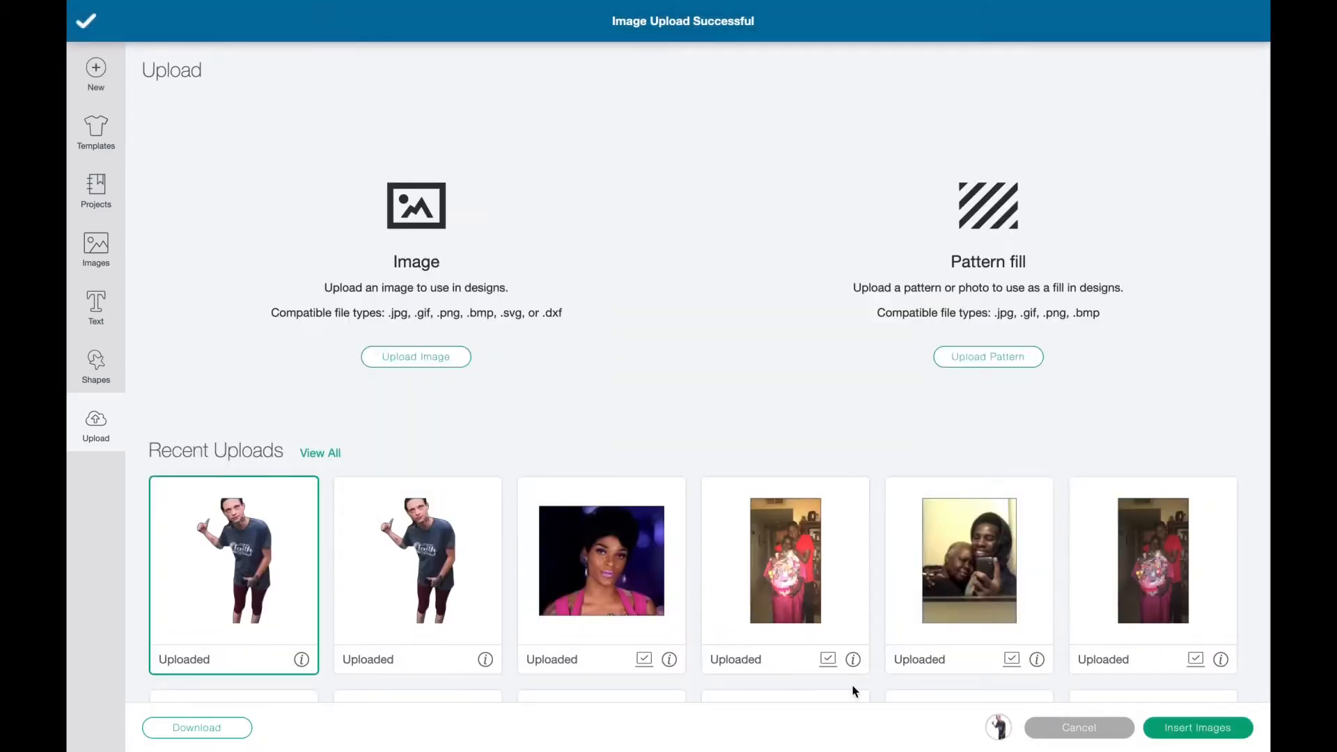
click(1170, 726)
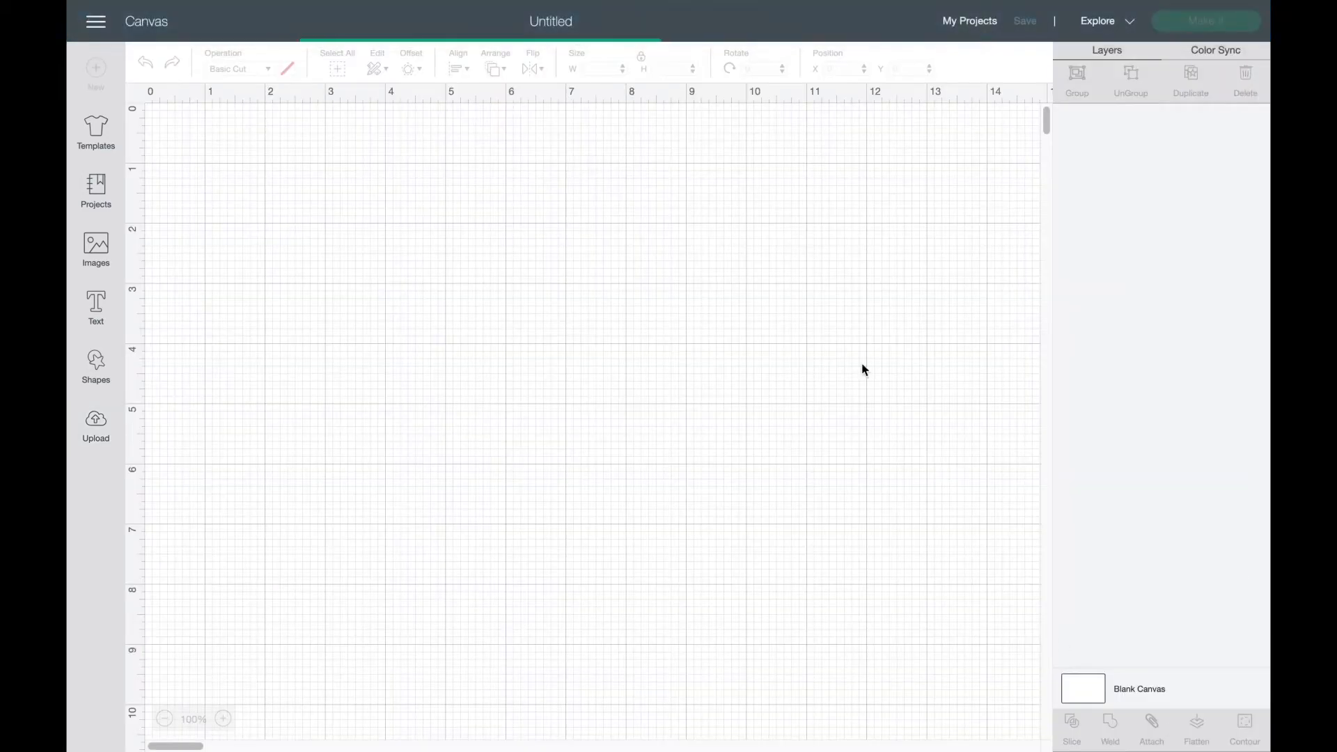
drag(294, 253, 777, 294)
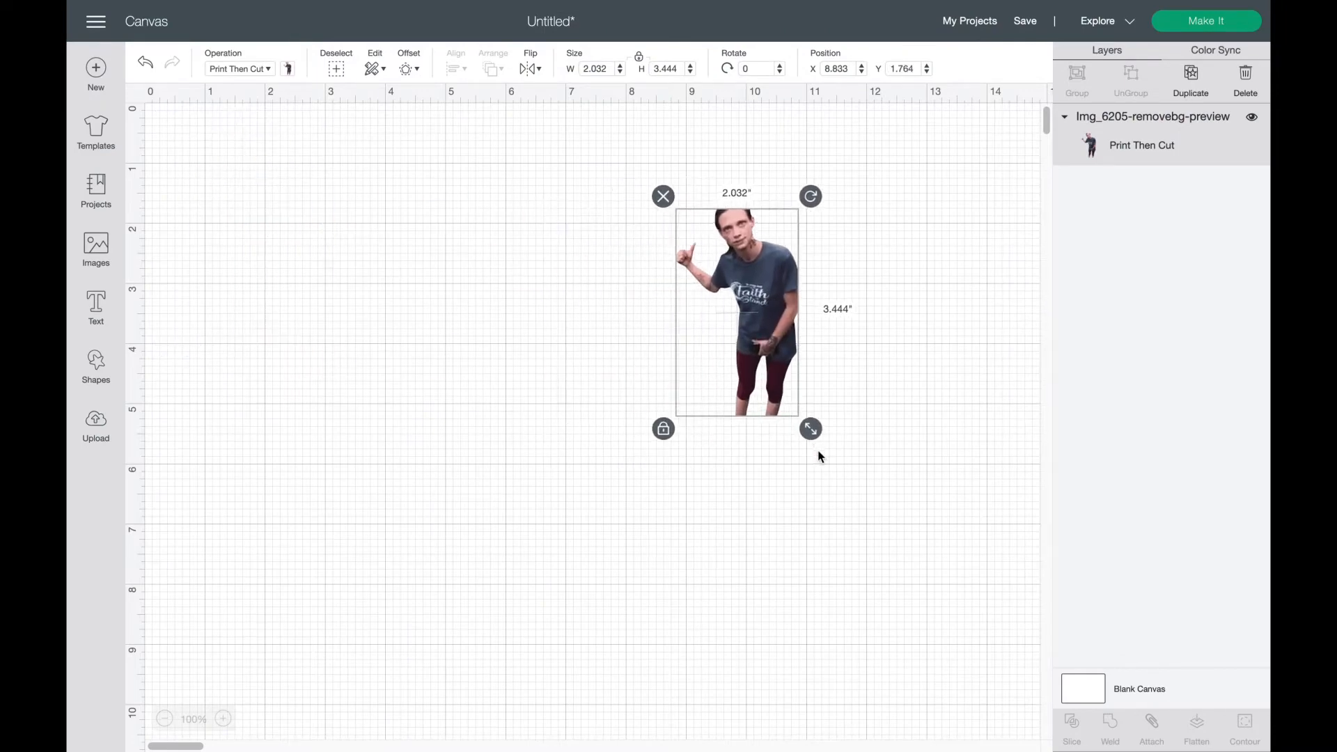
drag(810, 427, 924, 710)
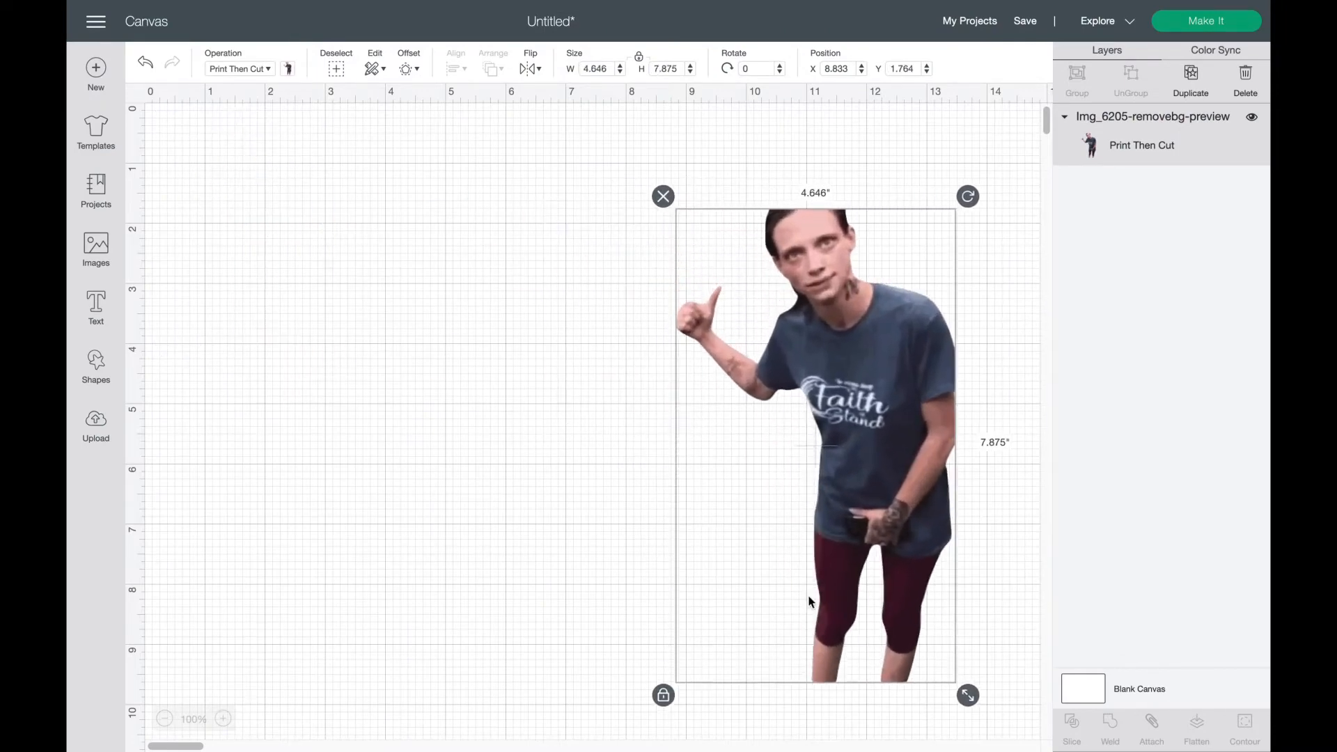
click(445, 507)
Add two separate text objects to the canvas reading "IKYFL" and "popping up here".
click(102, 306)
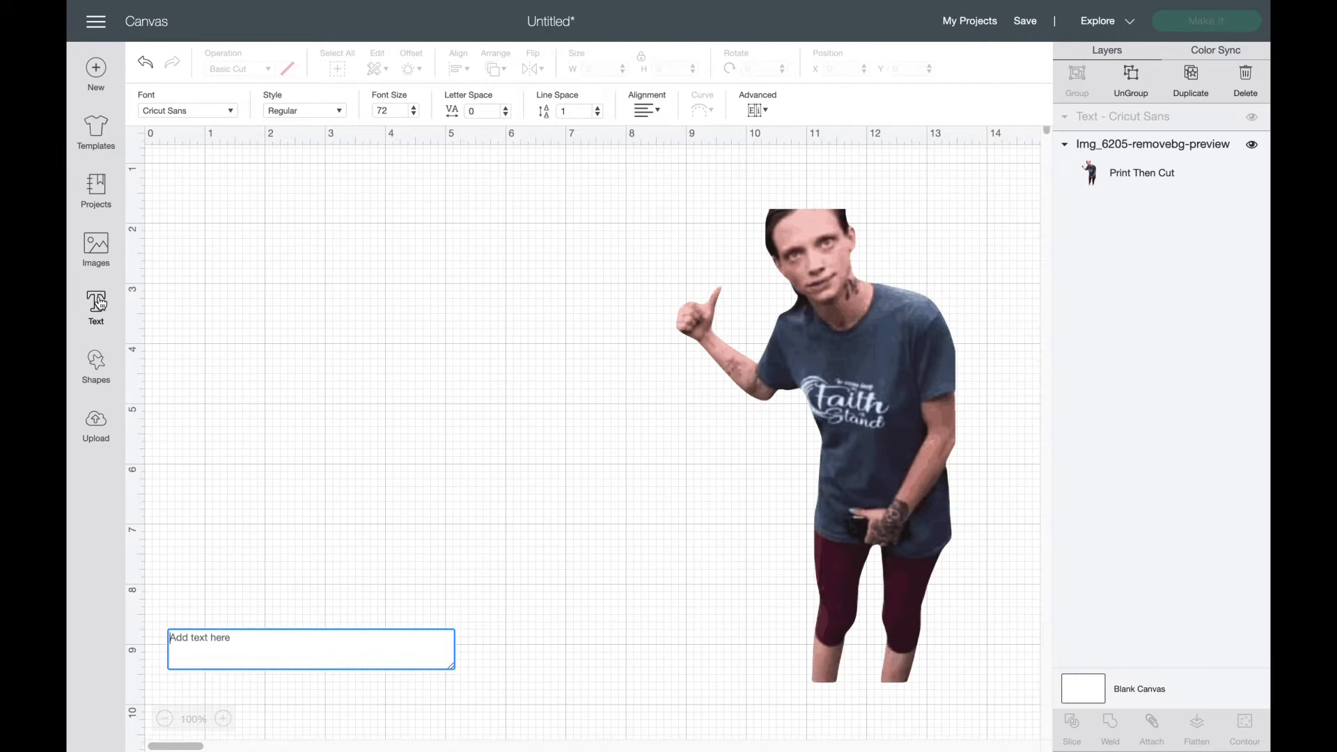
text(IKYFL)
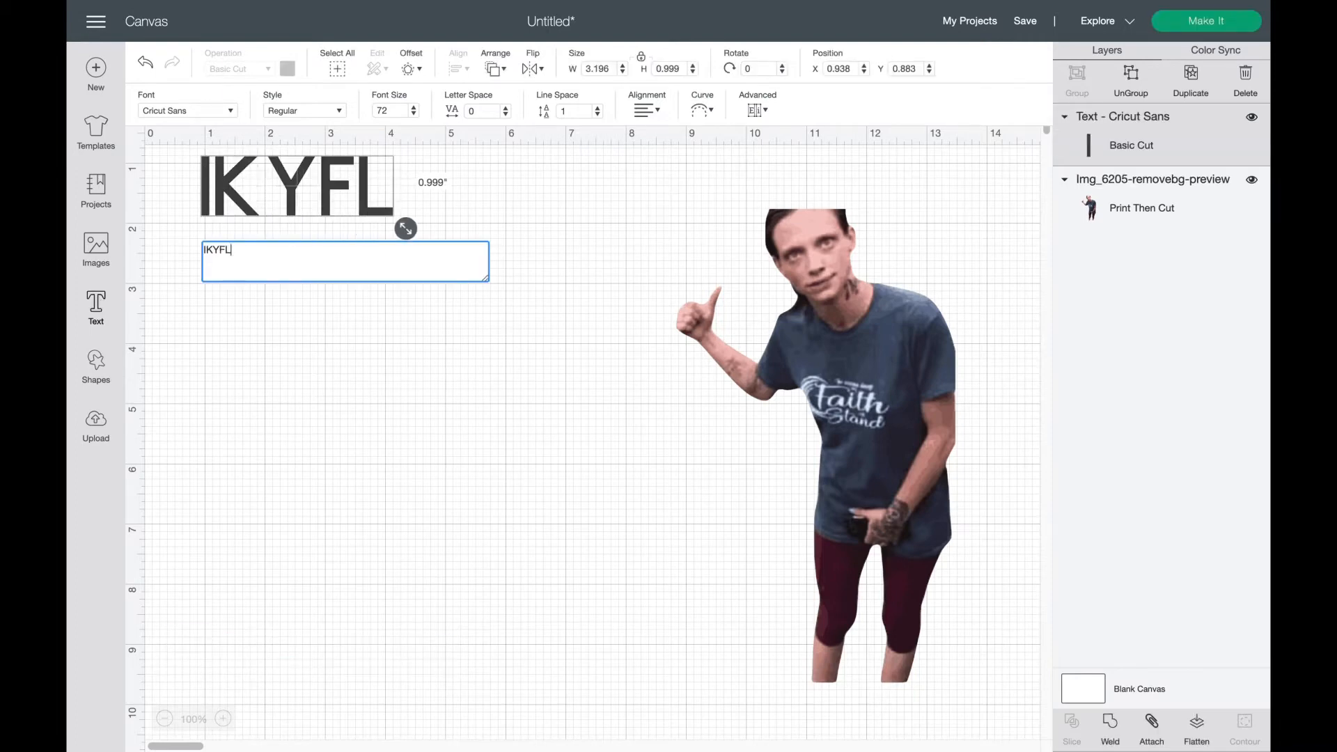
click(102, 302)
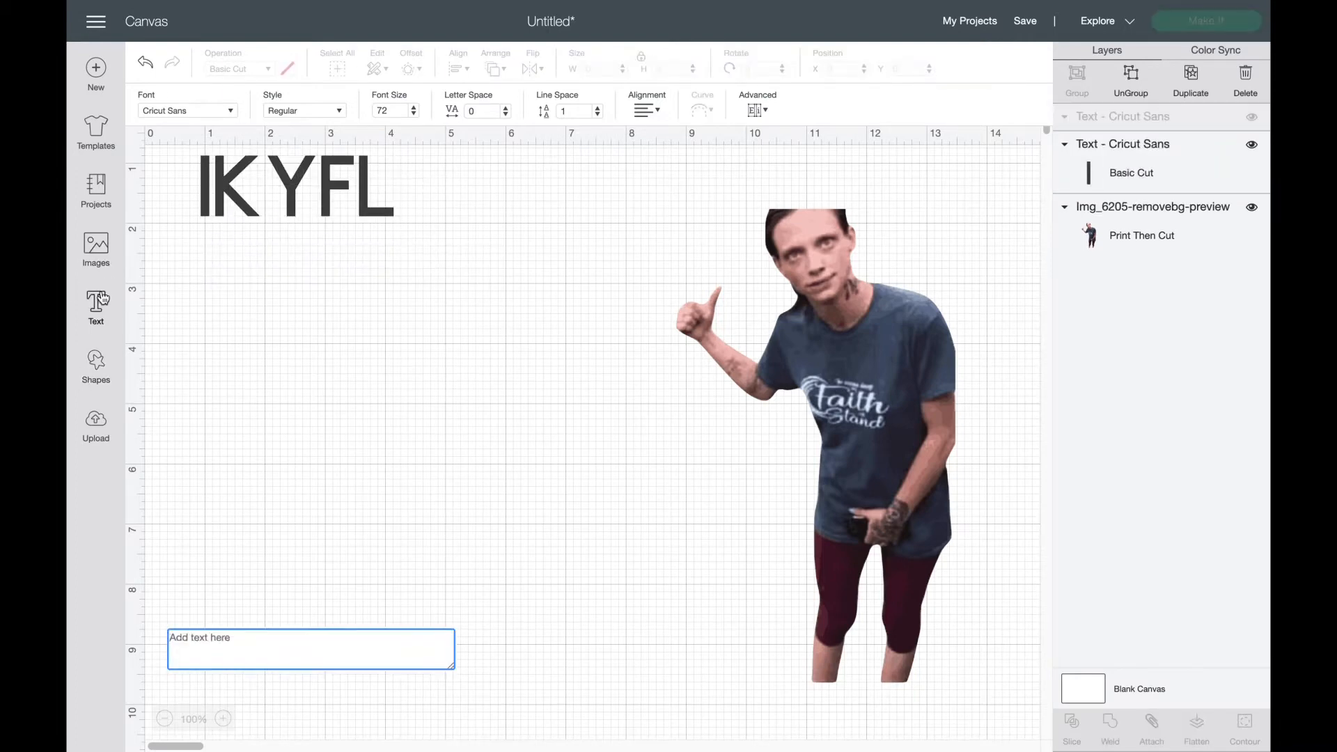
text(popping up )
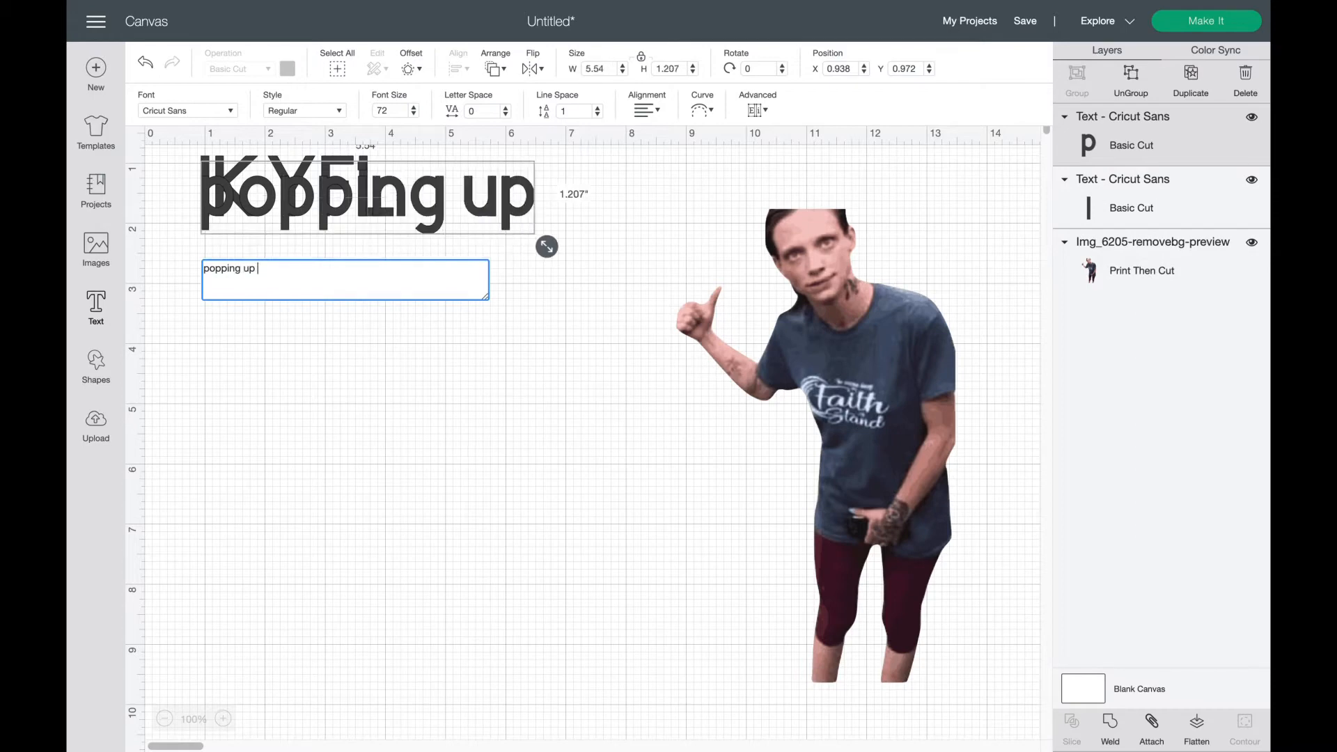
text(here)
Separate the overlapping texts by moving "popping up here" to the lower canvas and "IKYFL" above it, beside the figure.
click(328, 215)
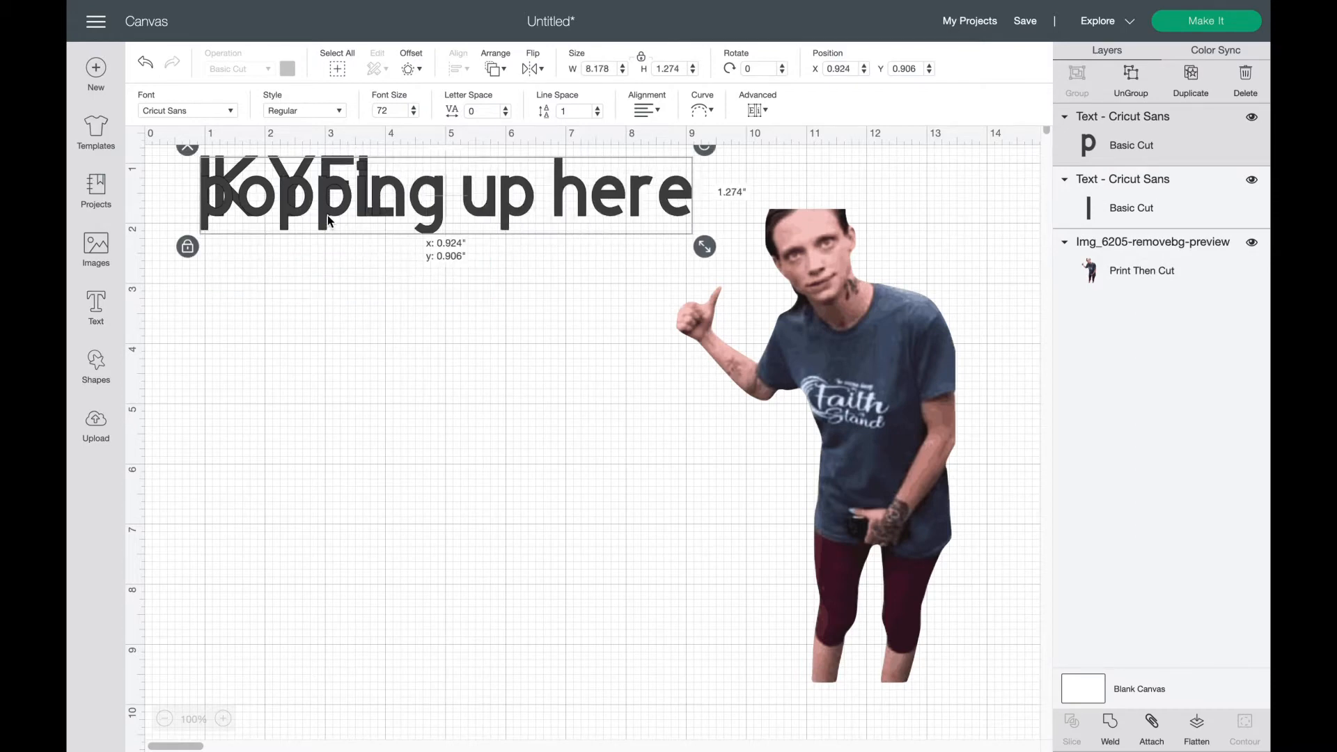
drag(327, 215, 358, 567)
drag(273, 182, 381, 350)
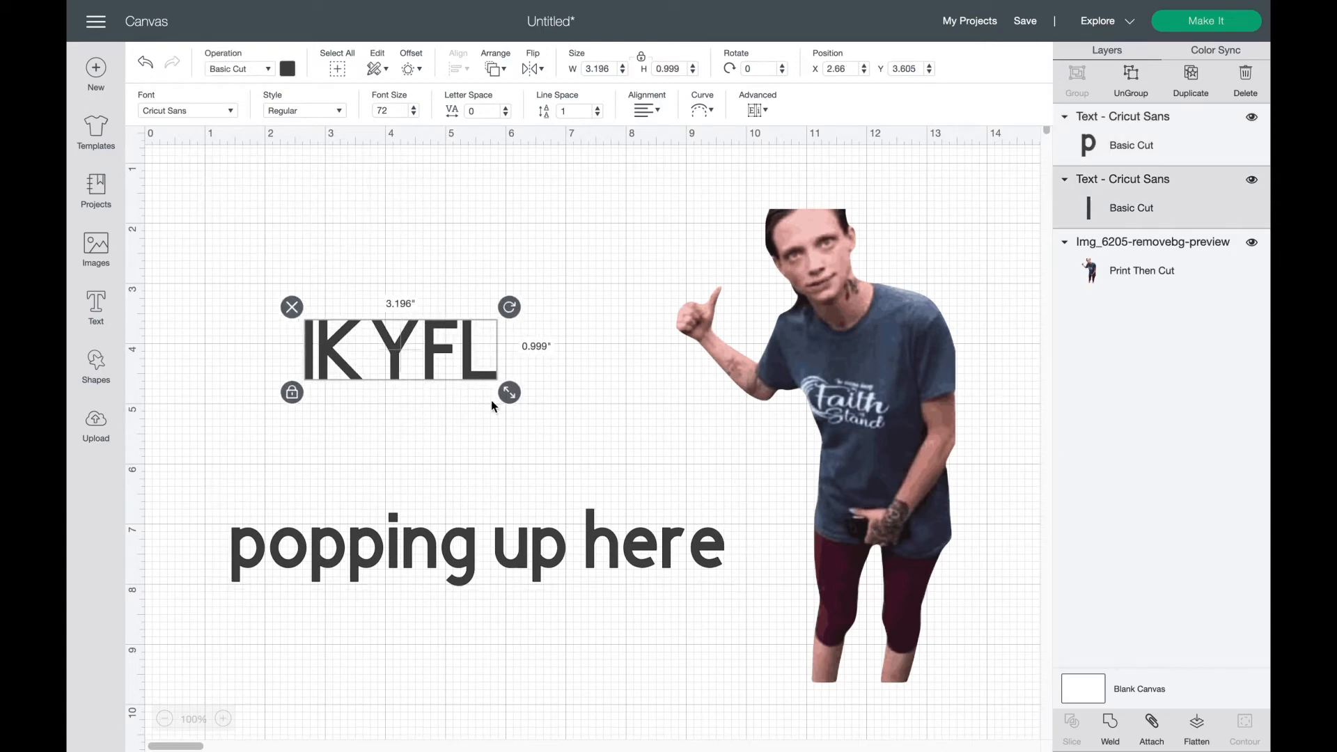
Enlarge "IKYFL" beside the figure and fit "popping up here" directly beneath it at about 8.71 by 1.36 inches.
drag(507, 394, 636, 483)
drag(582, 430, 511, 444)
drag(478, 546, 461, 542)
drag(705, 585, 742, 590)
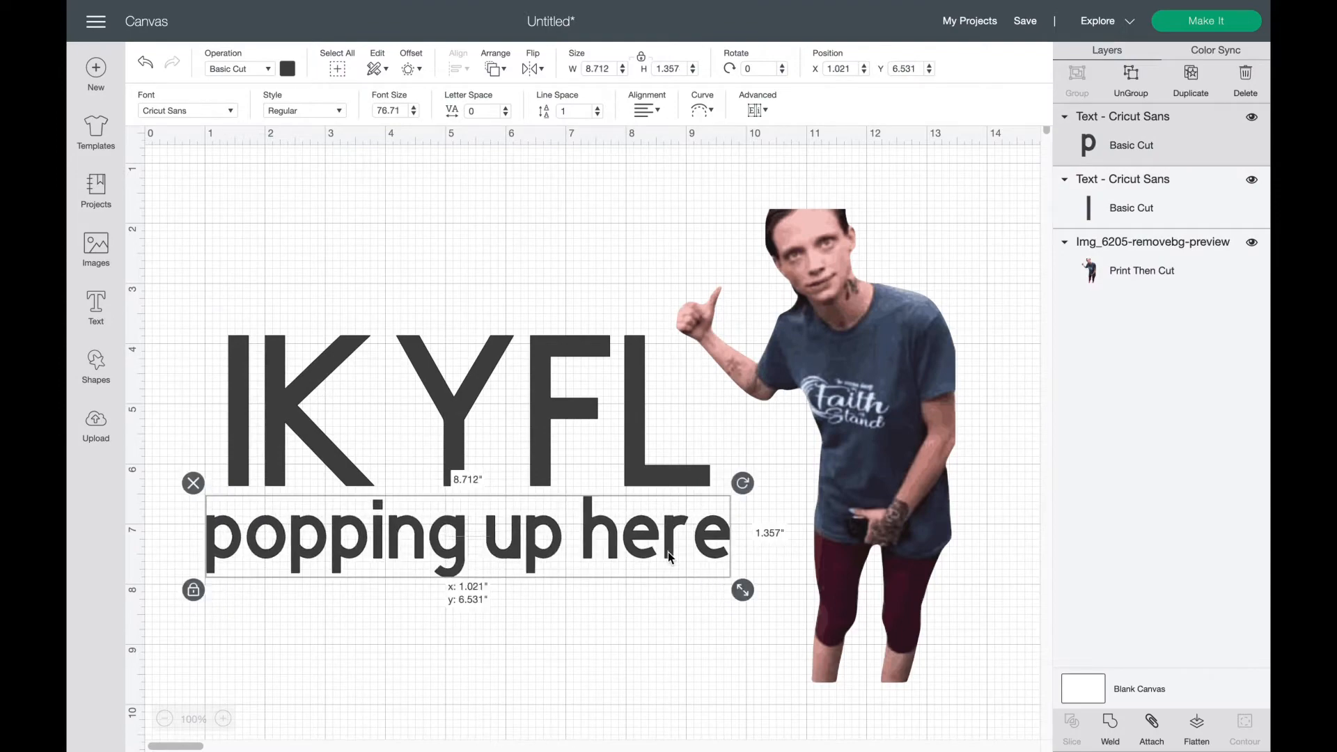
Set the font of "popping up here" to the system font Brush Script MT.
drag(668, 556, 668, 561)
click(233, 118)
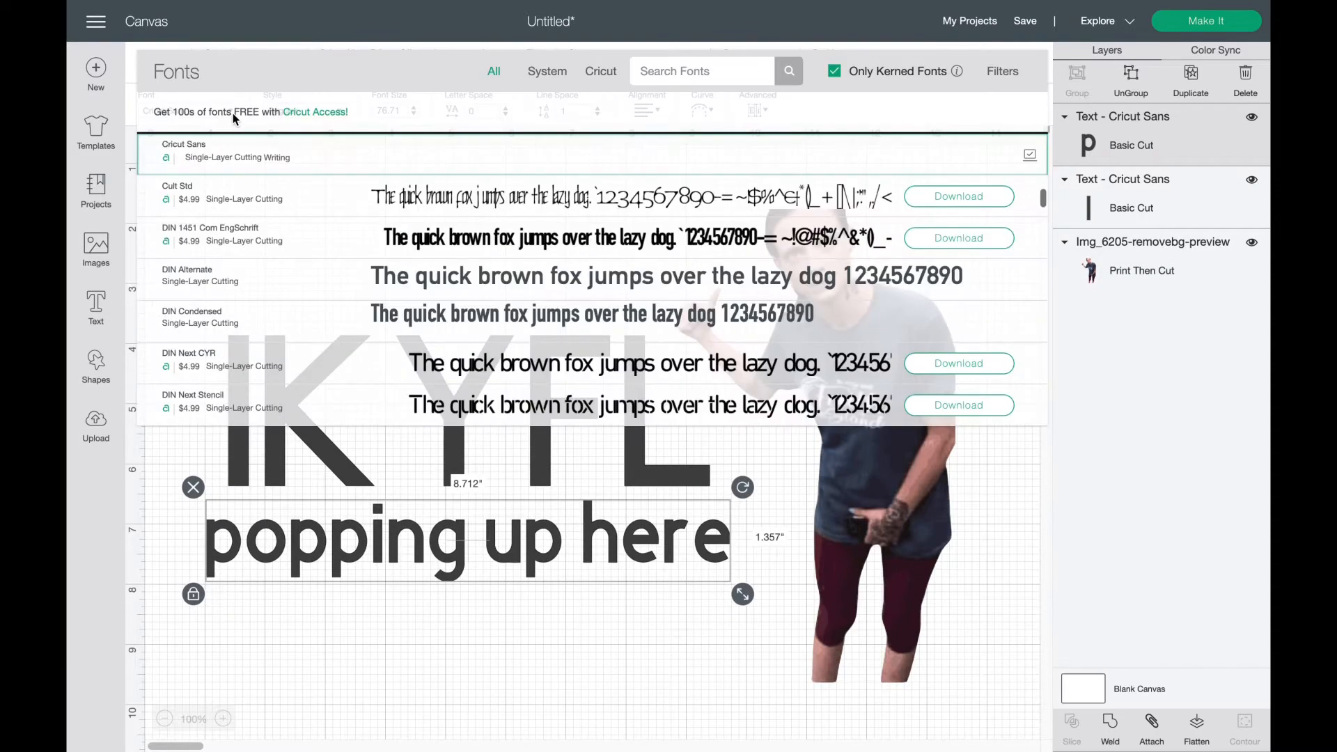
click(546, 72)
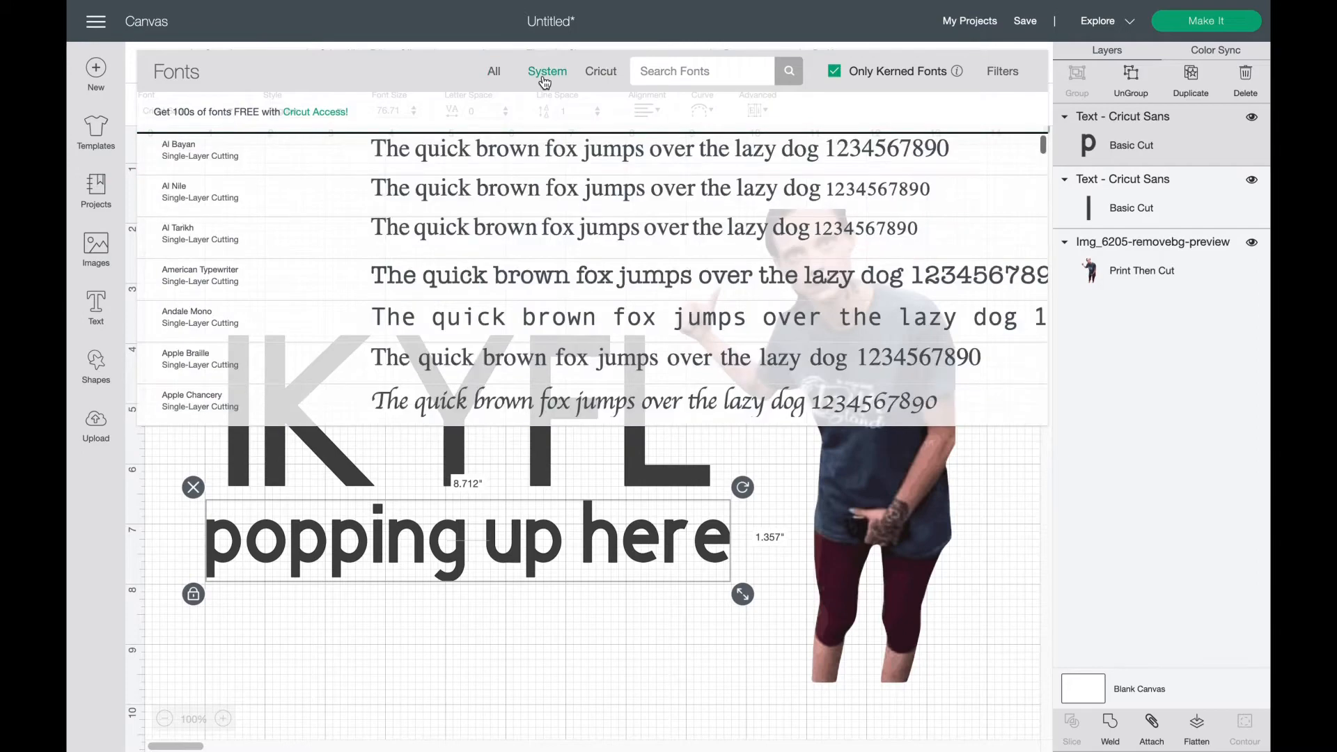
scroll(541, 277, down, 1)
scroll(541, 277, down, 5)
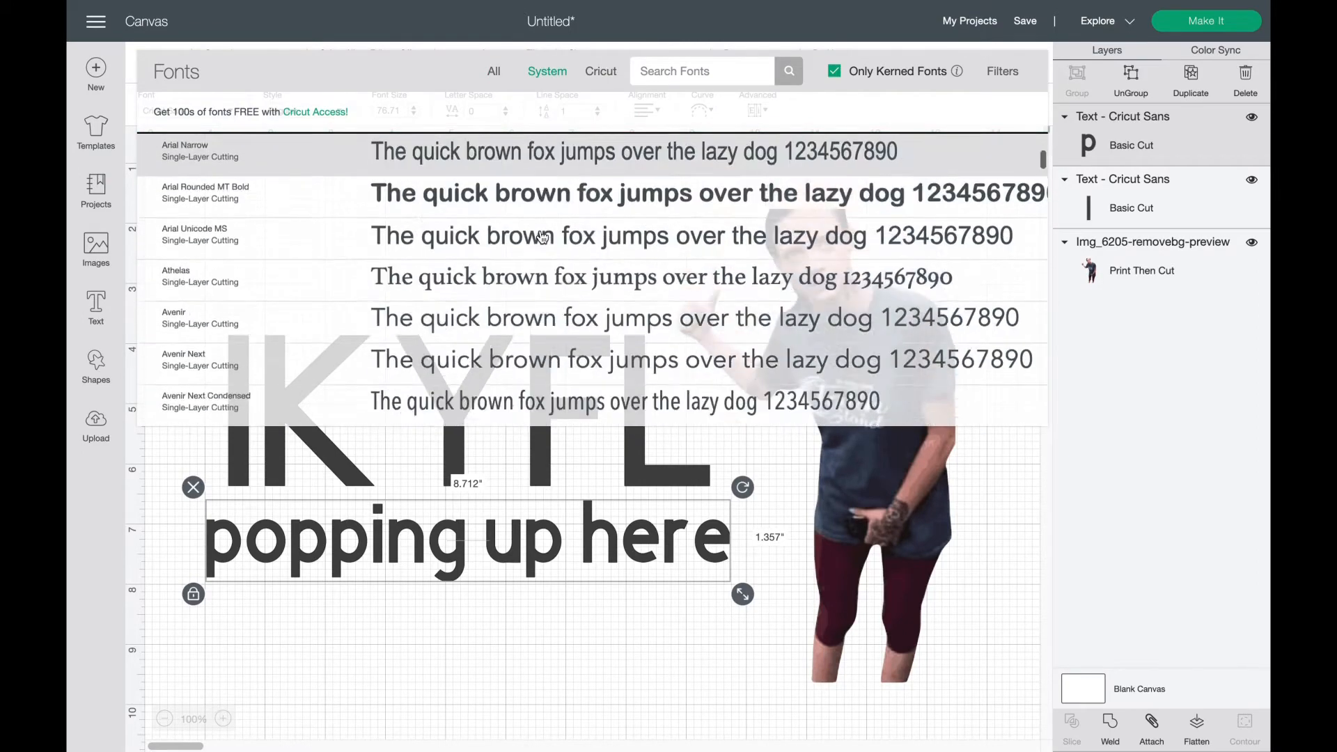
scroll(543, 237, down, 8)
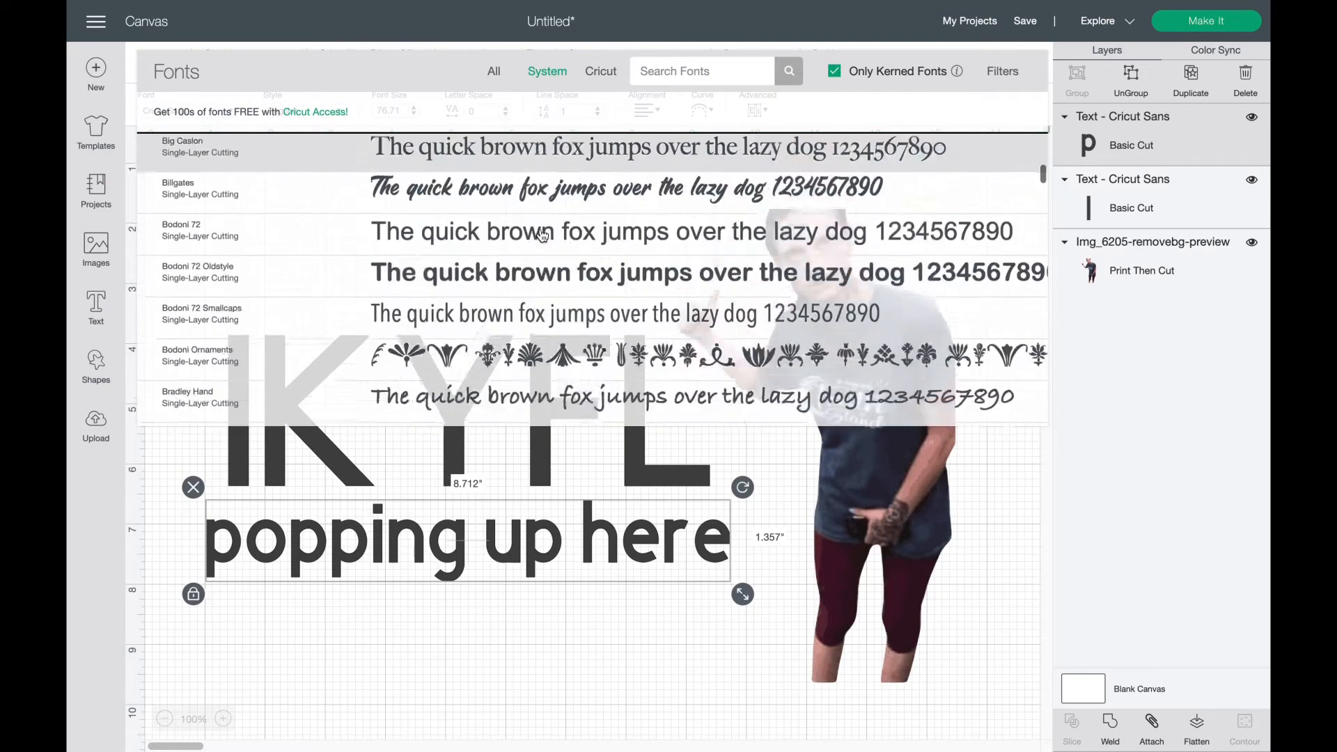
scroll(542, 237, down, 3)
click(526, 174)
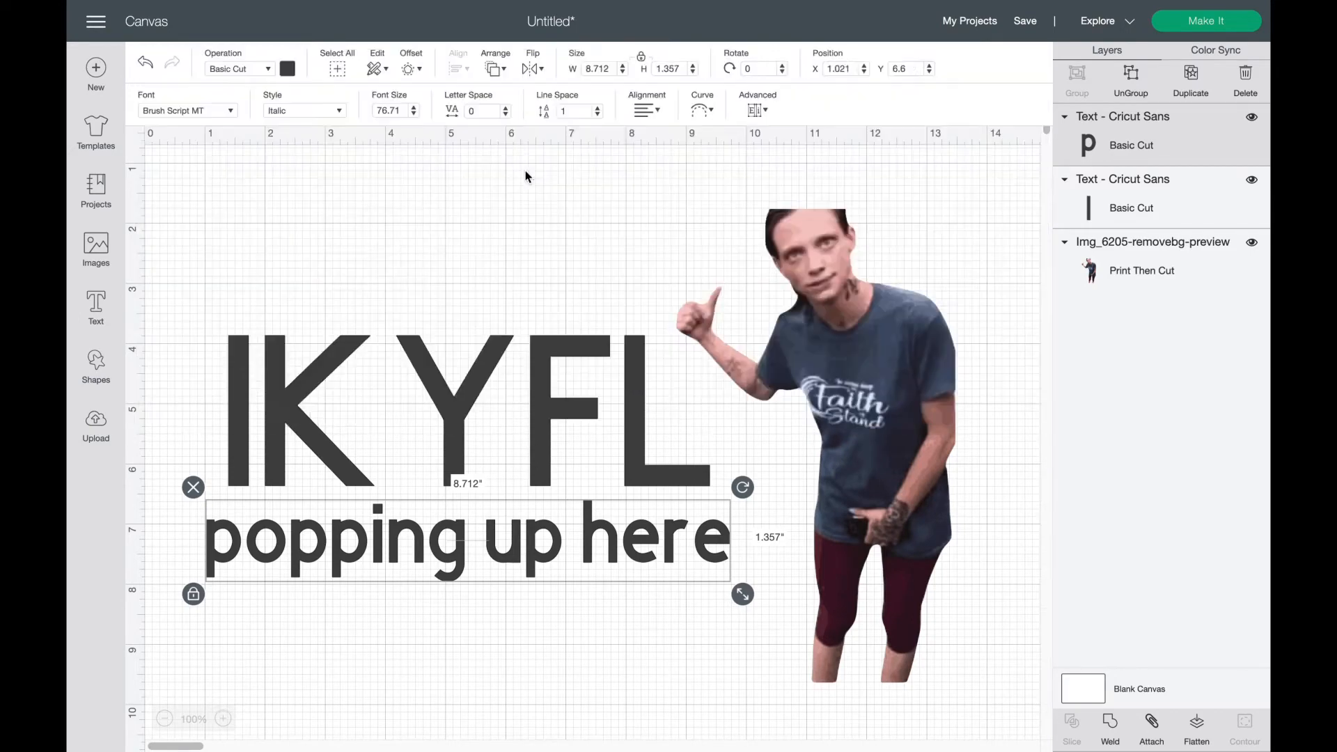
Shrink the Brush Script "popping up here" text to about 9.59 by 1.66 inches and place it beneath "IKYFL".
drag(547, 591, 500, 628)
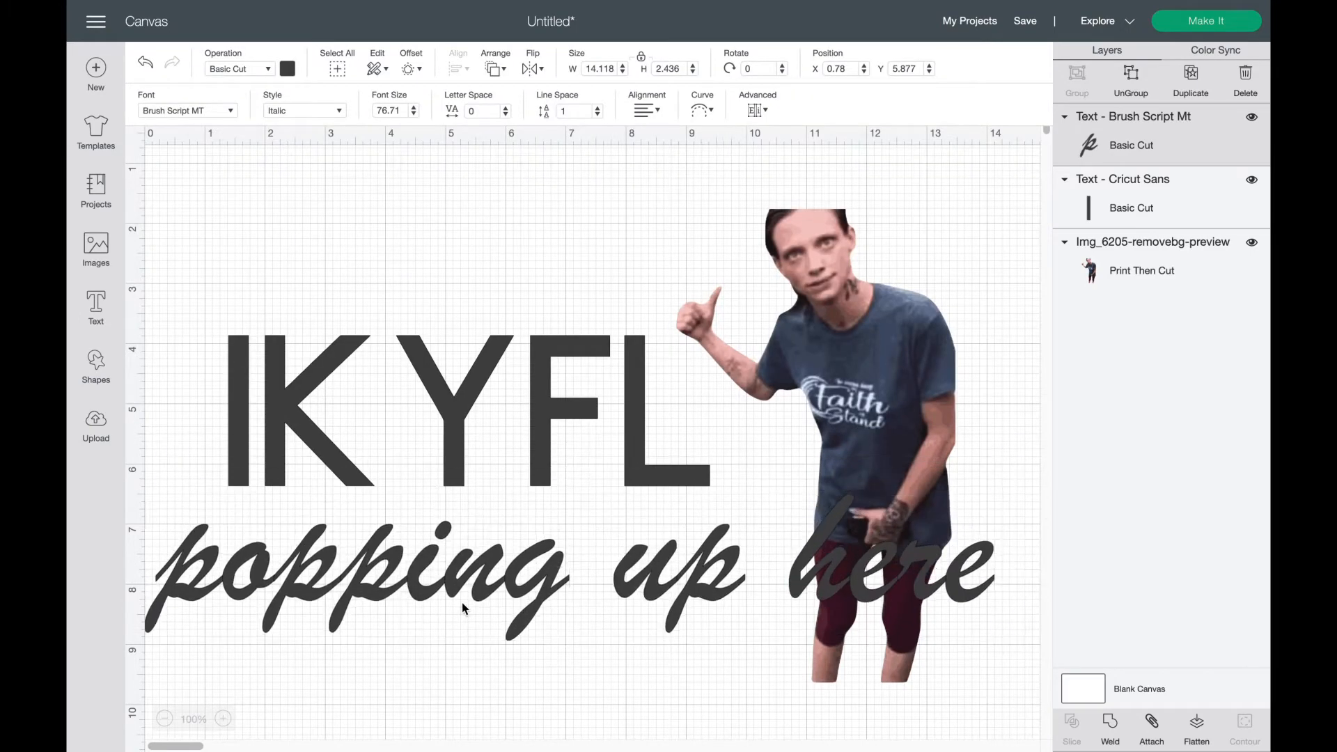
drag(1005, 652, 737, 574)
drag(581, 515, 604, 521)
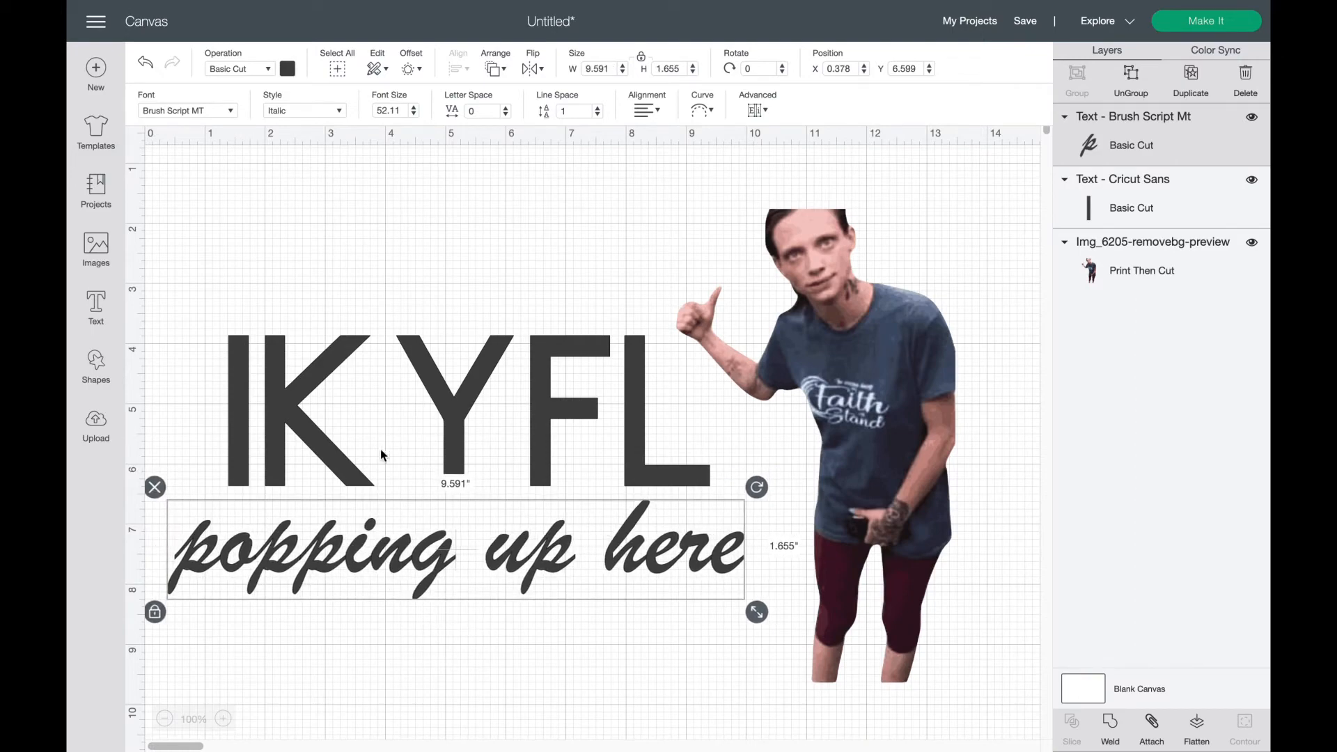
drag(378, 537, 372, 539)
Set "popping up here" in the Caroline font and enlarge it beneath "IKYFL" to about 9.54 by 2.15 inches.
click(233, 111)
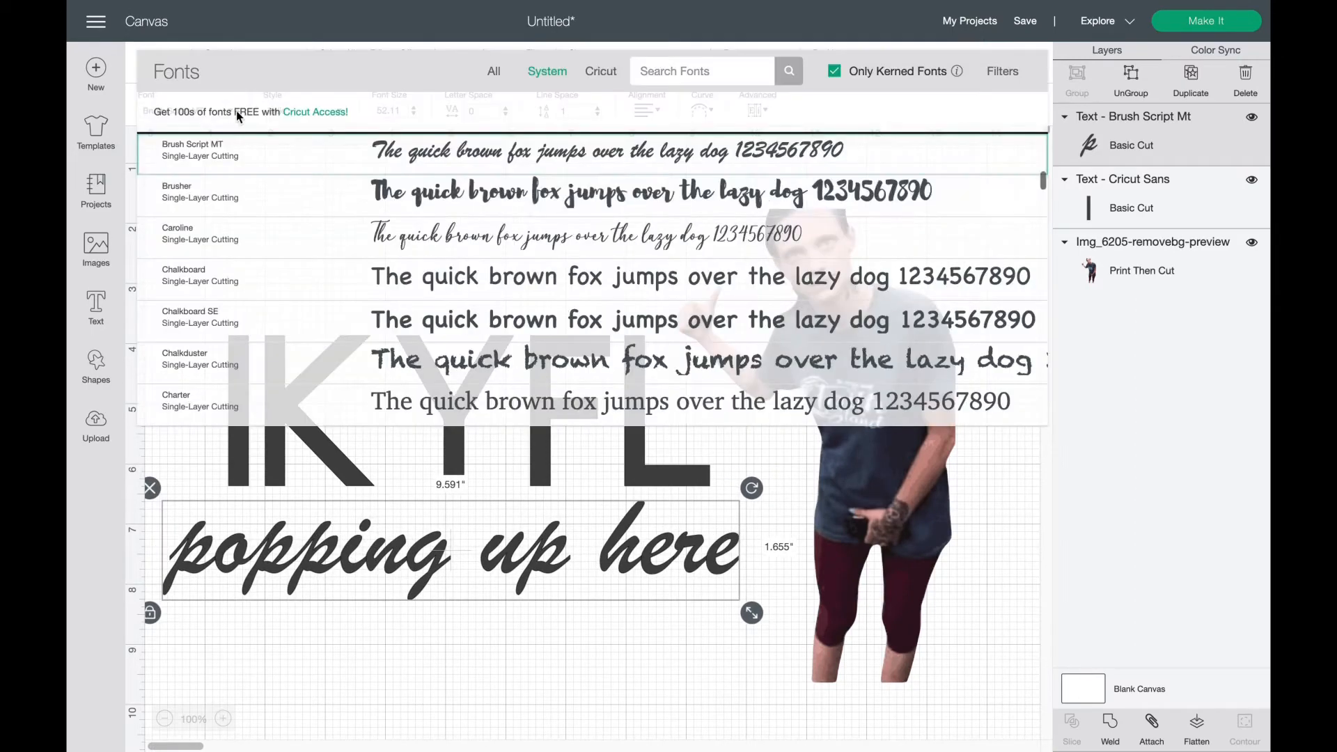
click(480, 257)
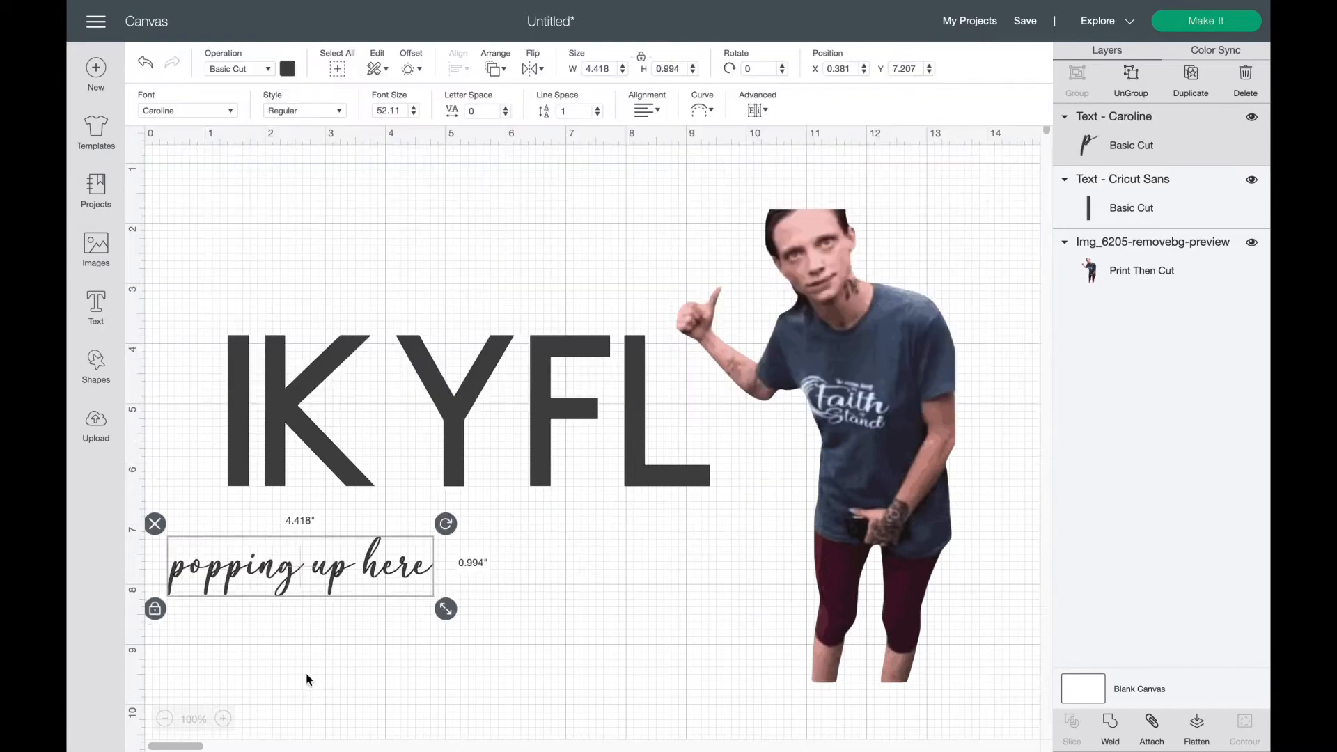
drag(315, 583, 389, 556)
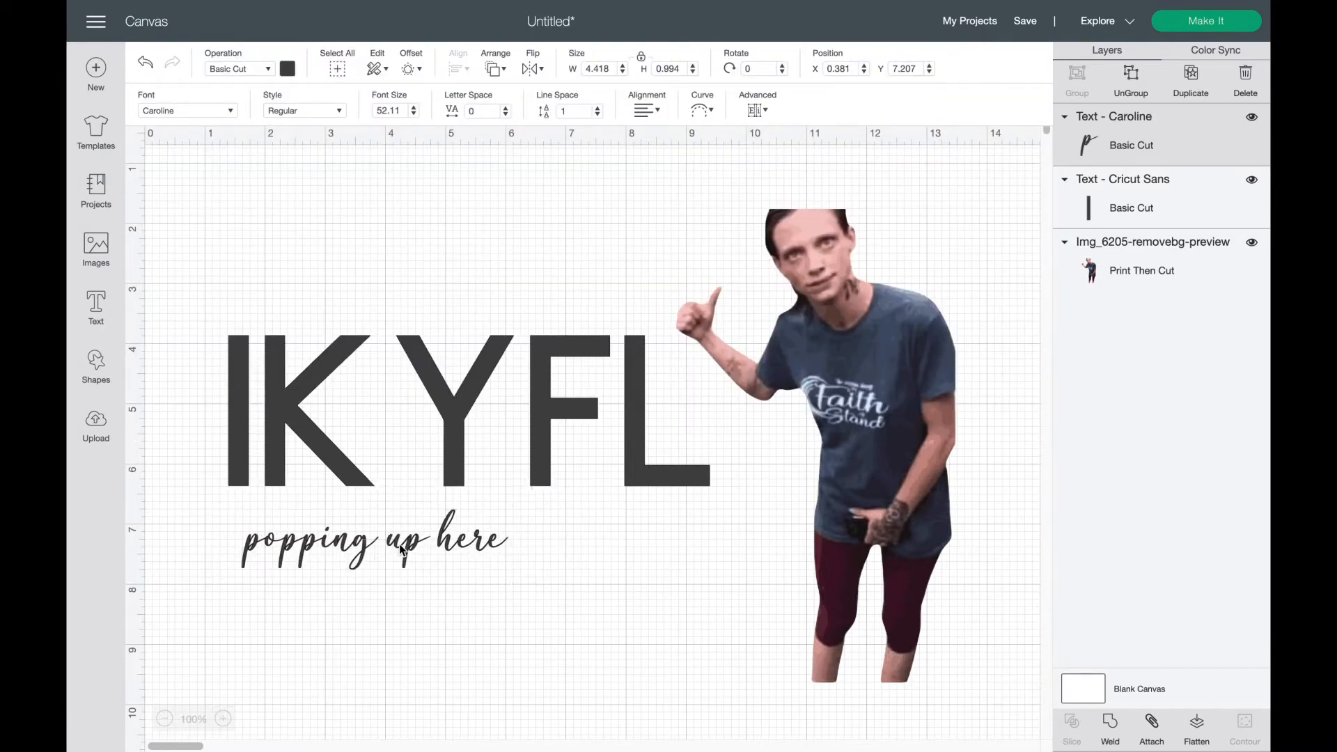
drag(514, 585, 757, 637)
drag(696, 586, 644, 565)
drag(705, 613, 776, 629)
drag(644, 557, 643, 564)
Nudge "IKYFL" slightly and re-center "popping up here" directly beneath it.
drag(595, 472, 566, 459)
click(549, 646)
drag(547, 573, 544, 565)
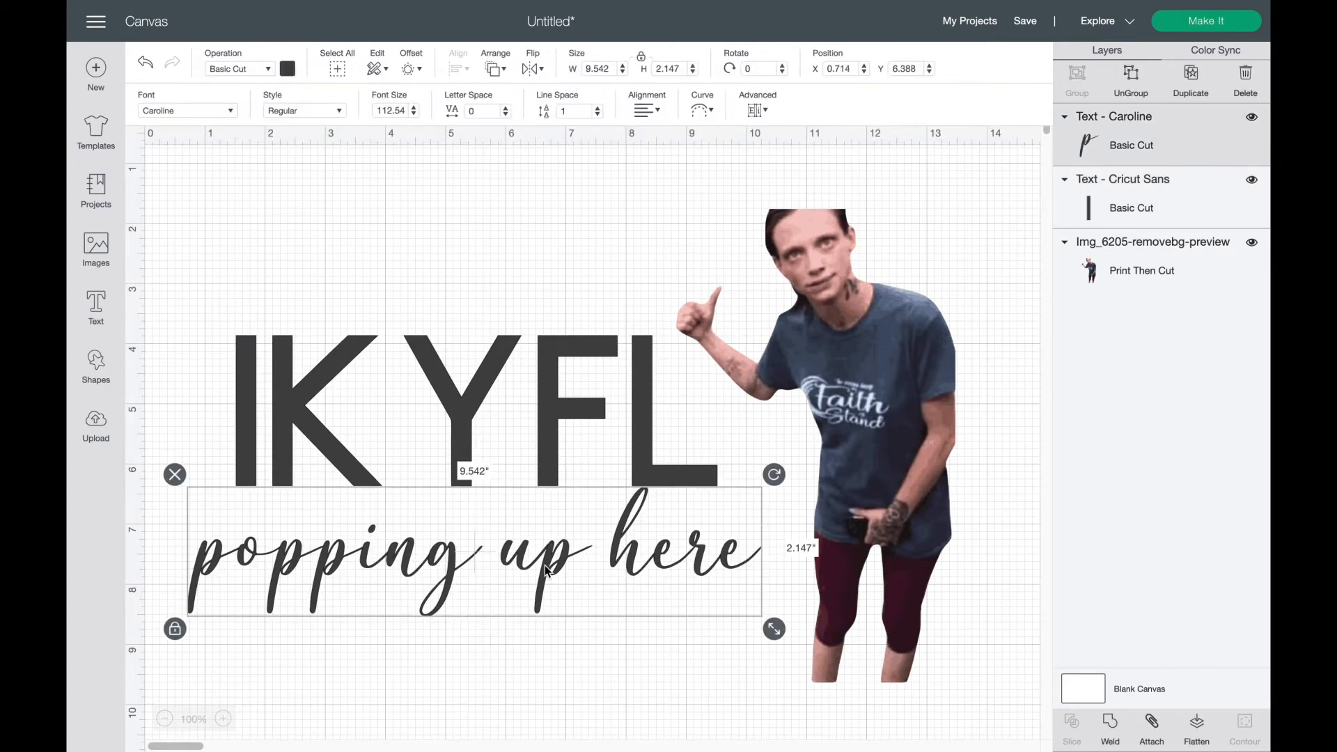
Color both "IKYFL" and "popping up here" black, and nudge the lower text slightly toward the canvas's left edge.
click(478, 416)
click(287, 70)
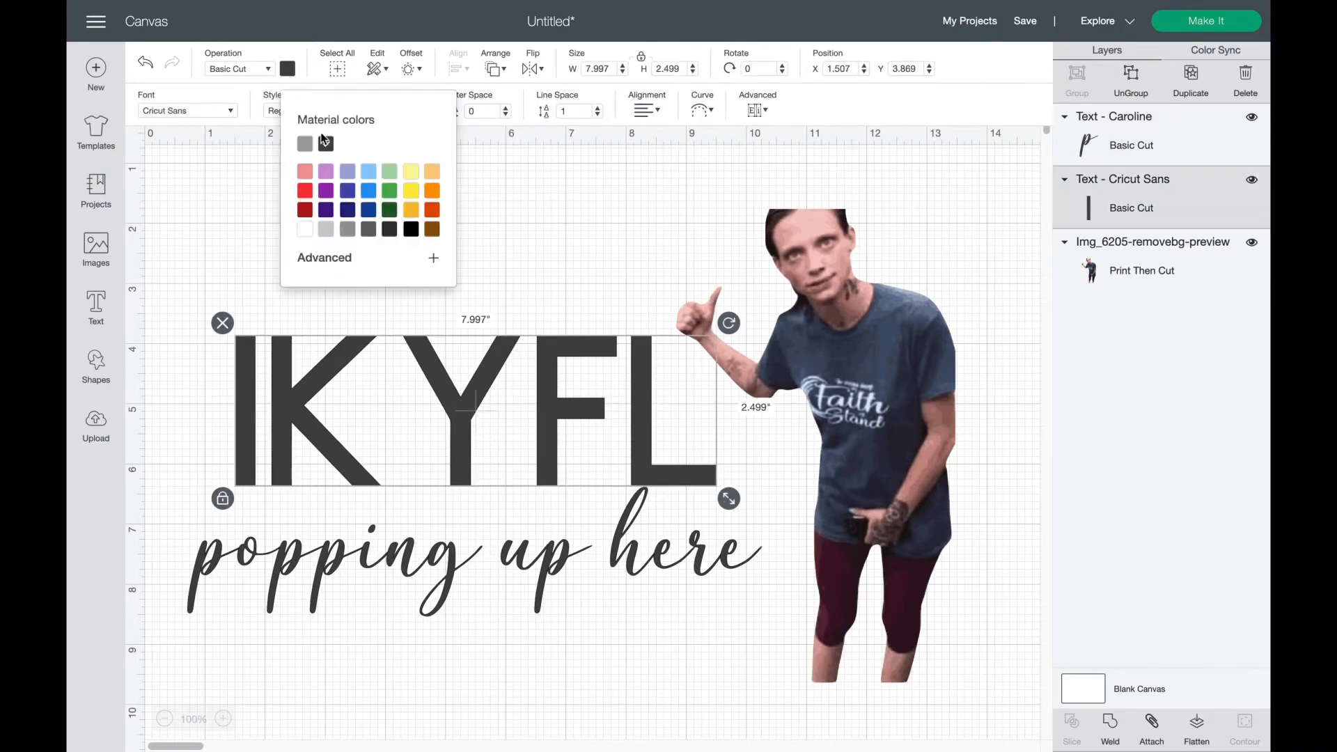
click(412, 230)
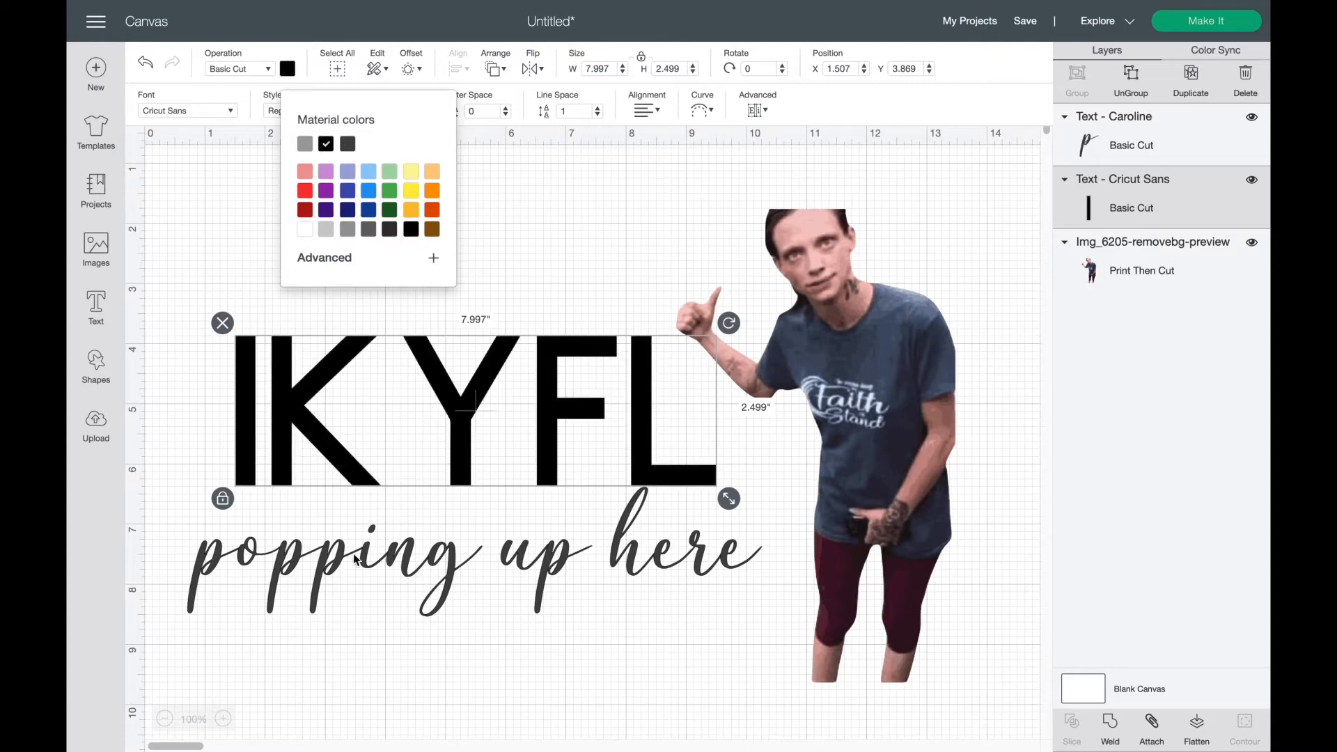
click(347, 548)
click(287, 70)
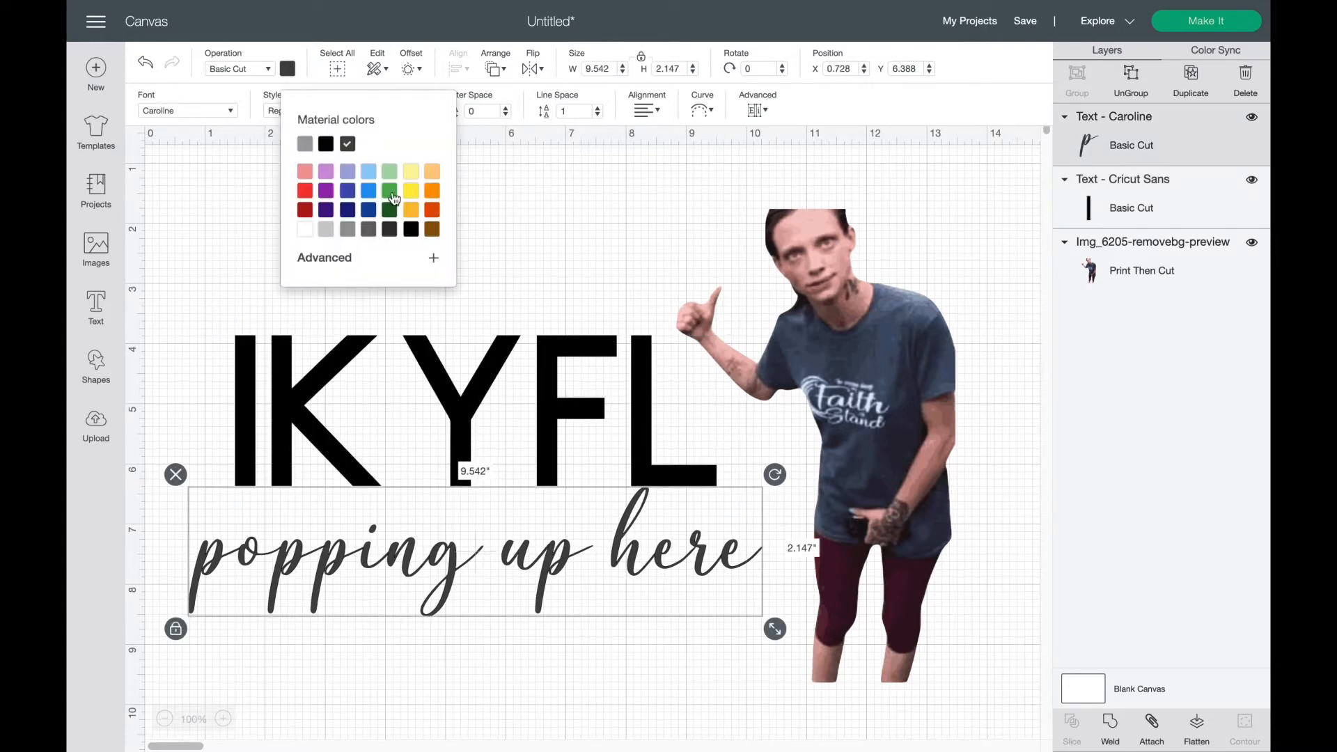
click(411, 230)
click(448, 680)
mouse_move(550, 584)
mouse_down()
mouse_move(539, 568)
mouse_move(541, 584)
mouse_up()
click(534, 701)
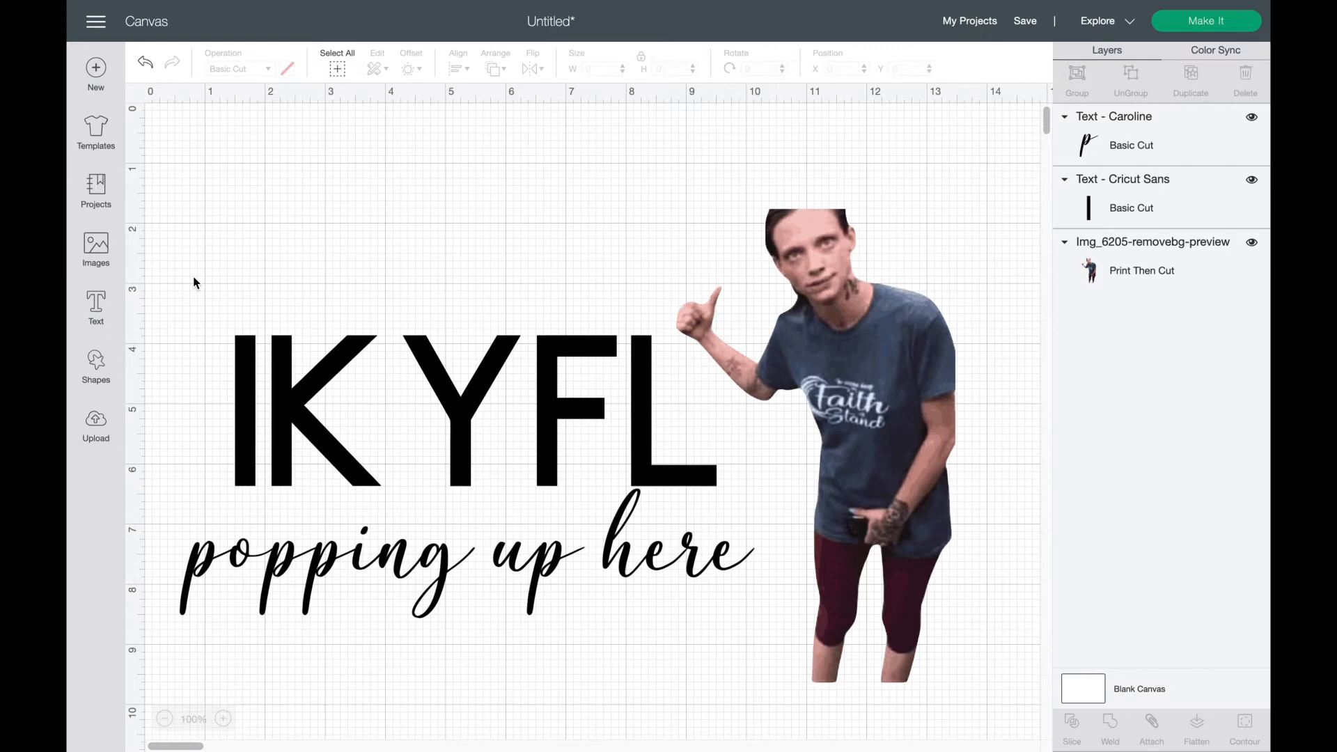
Hide the canvas grid and group the two texts with the cut-out figure.
click(133, 90)
click(134, 89)
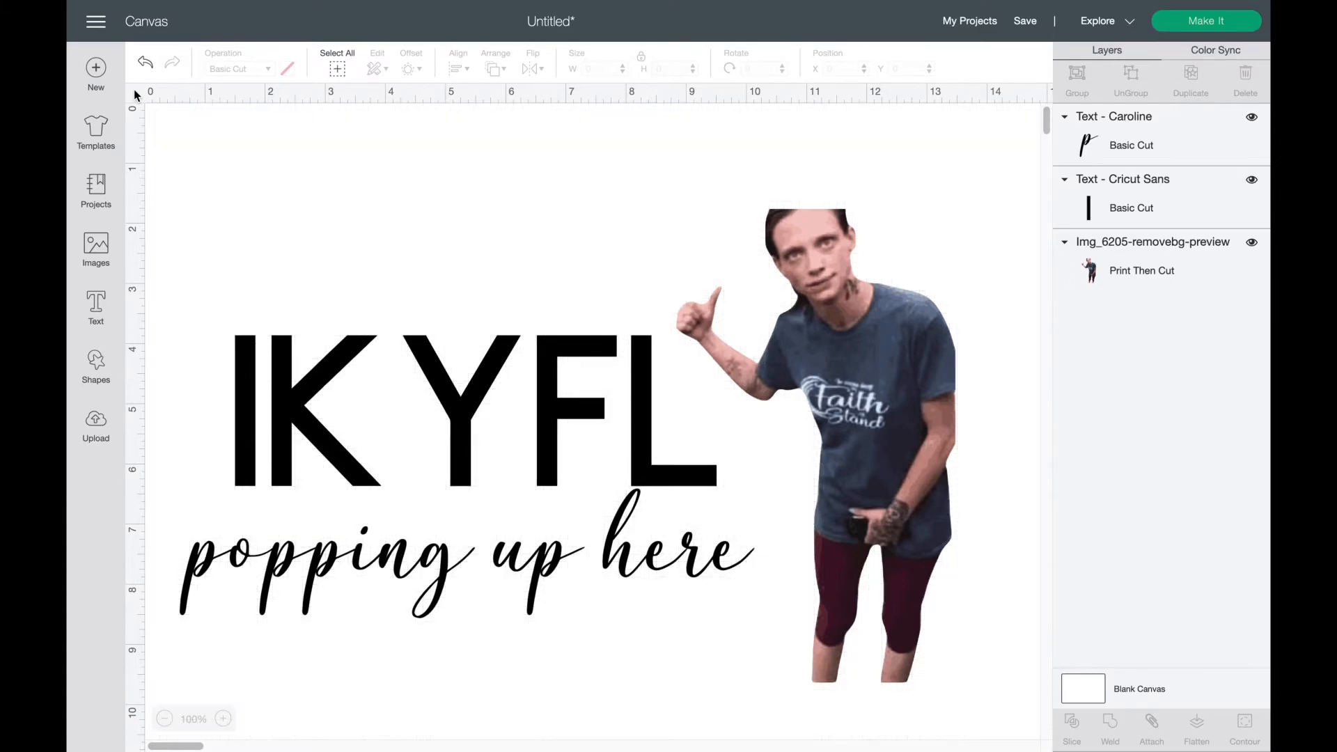
drag(149, 227, 963, 617)
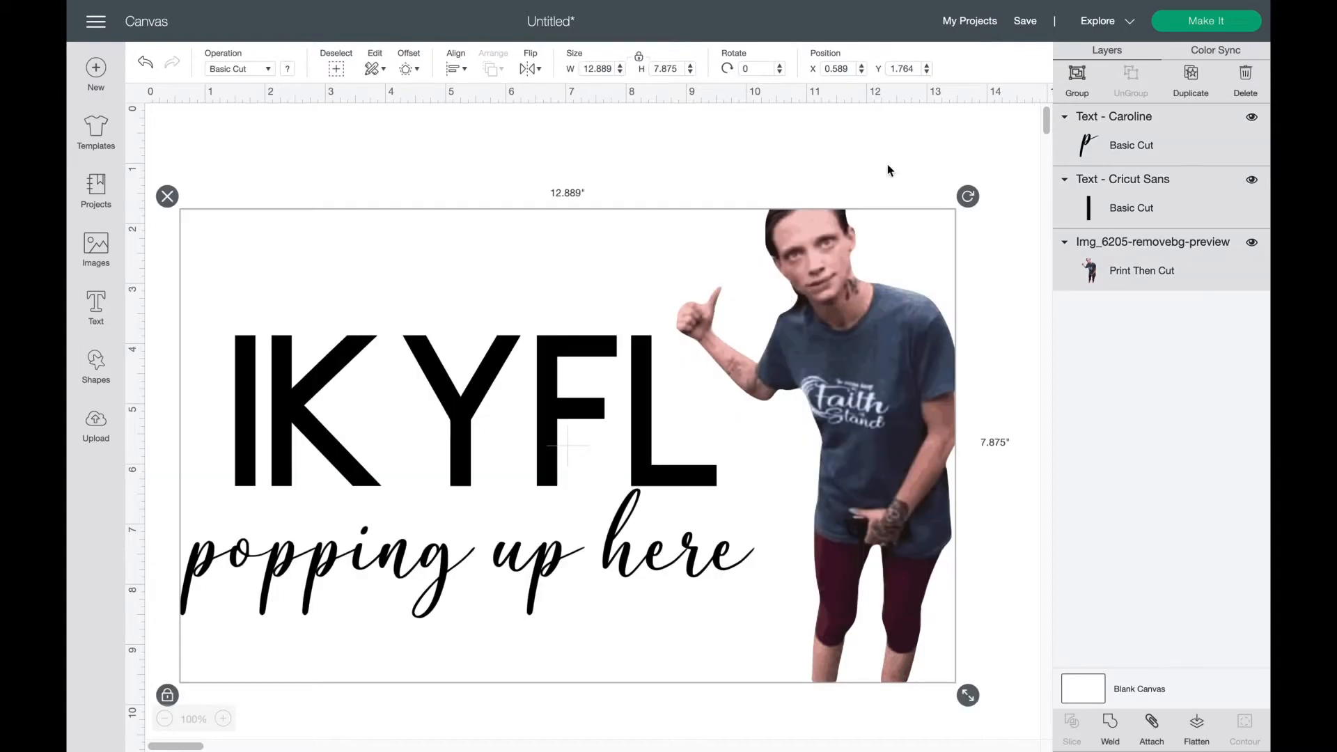
click(1077, 77)
Shrink the grouped design to about 10.55 by 6.44 inches and move it toward the canvas's upper right.
drag(968, 695, 810, 619)
drag(434, 399, 612, 373)
click(565, 646)
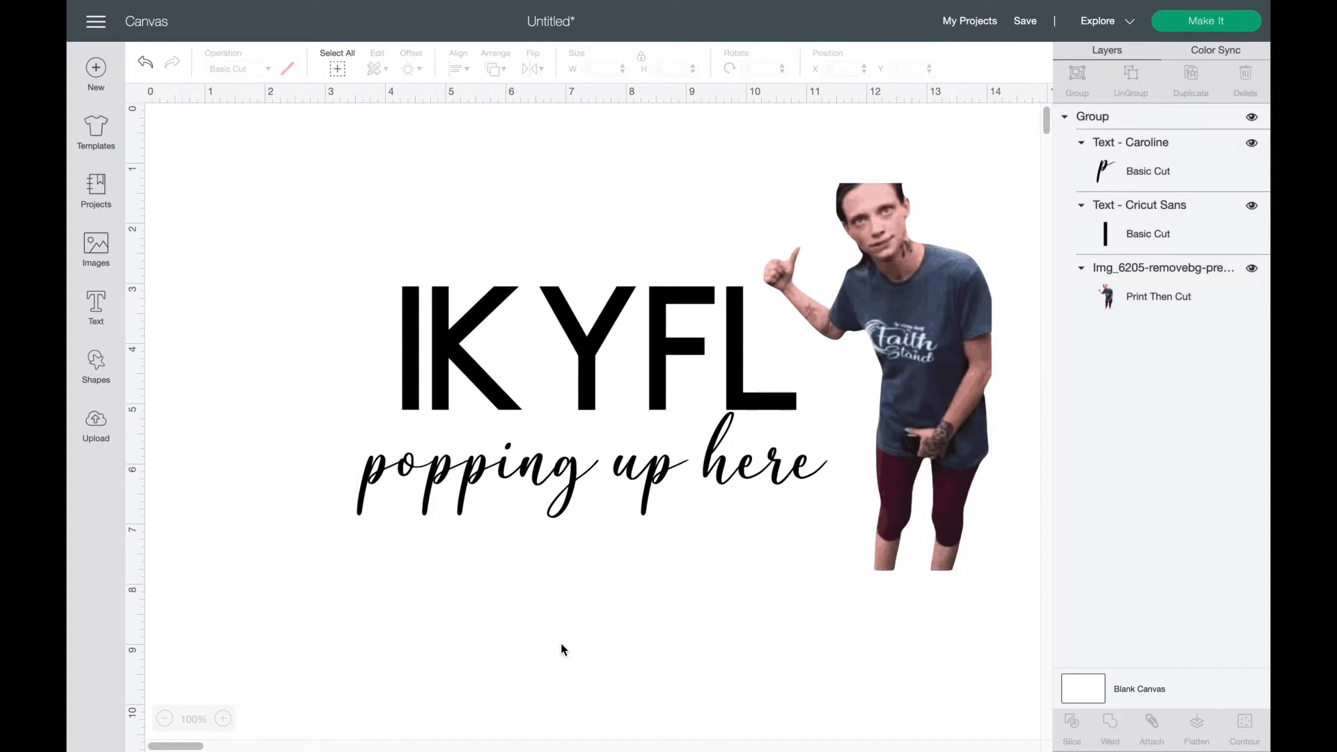
Replace the grouped text "popping up here" with "he cried all MF night".
drag(321, 155, 1000, 616)
double_click(760, 481)
key(BackSpace)
key(BackSpace)
key(BackSpace)
key(BackSpace)
key(BackSpace)
key(BackSpace)
key(BackSpace)
key(BackSpace)
key(BackSpace)
key(BackSpace)
key(BackSpace)
key(BackSpace)
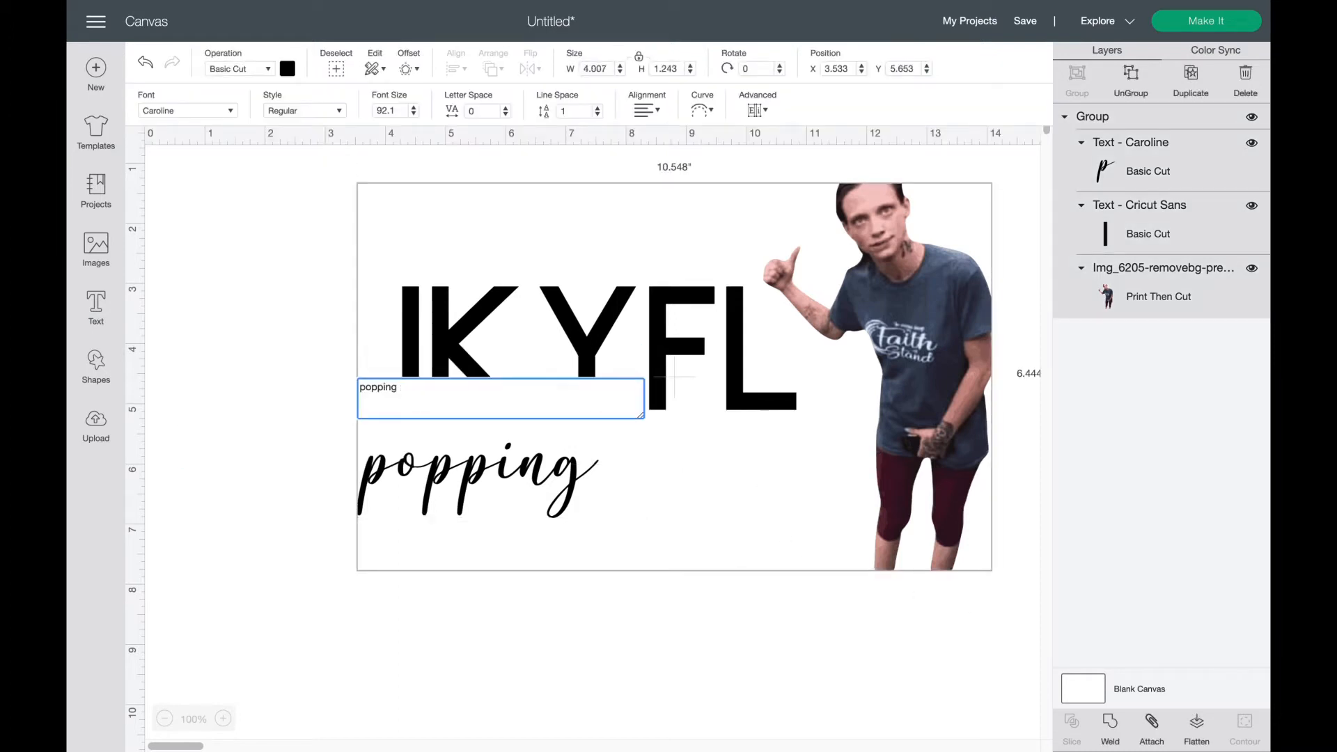
text(he cr)
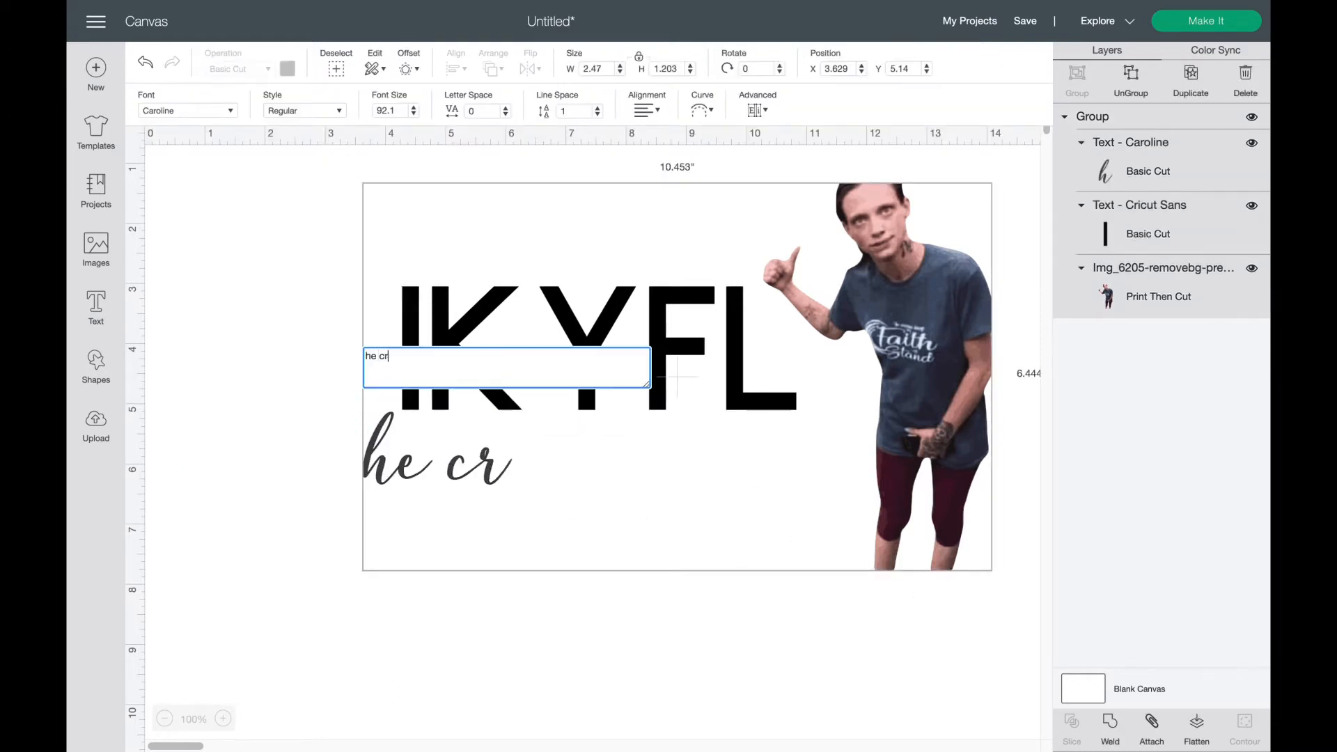
text(ied all MF night)
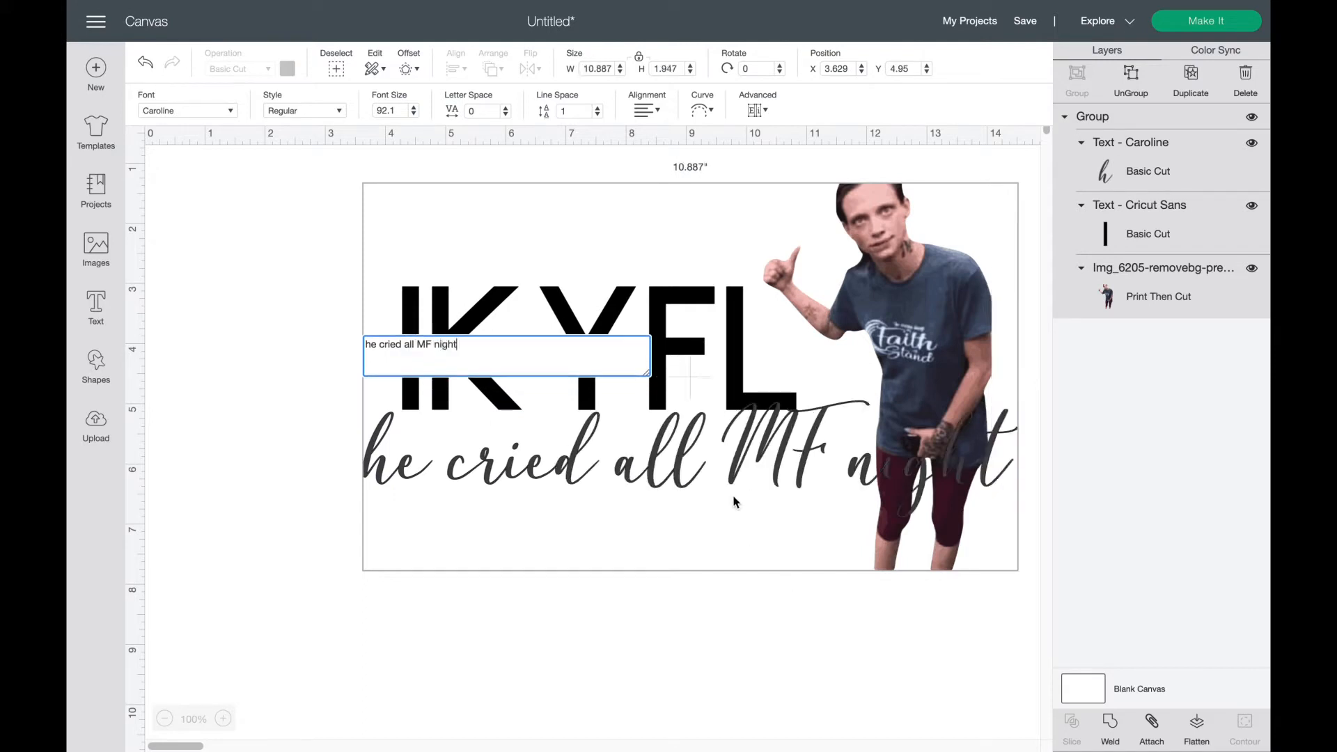
Try to move the "he cried all MF night" text on its own within the grouped design.
drag(685, 453, 651, 456)
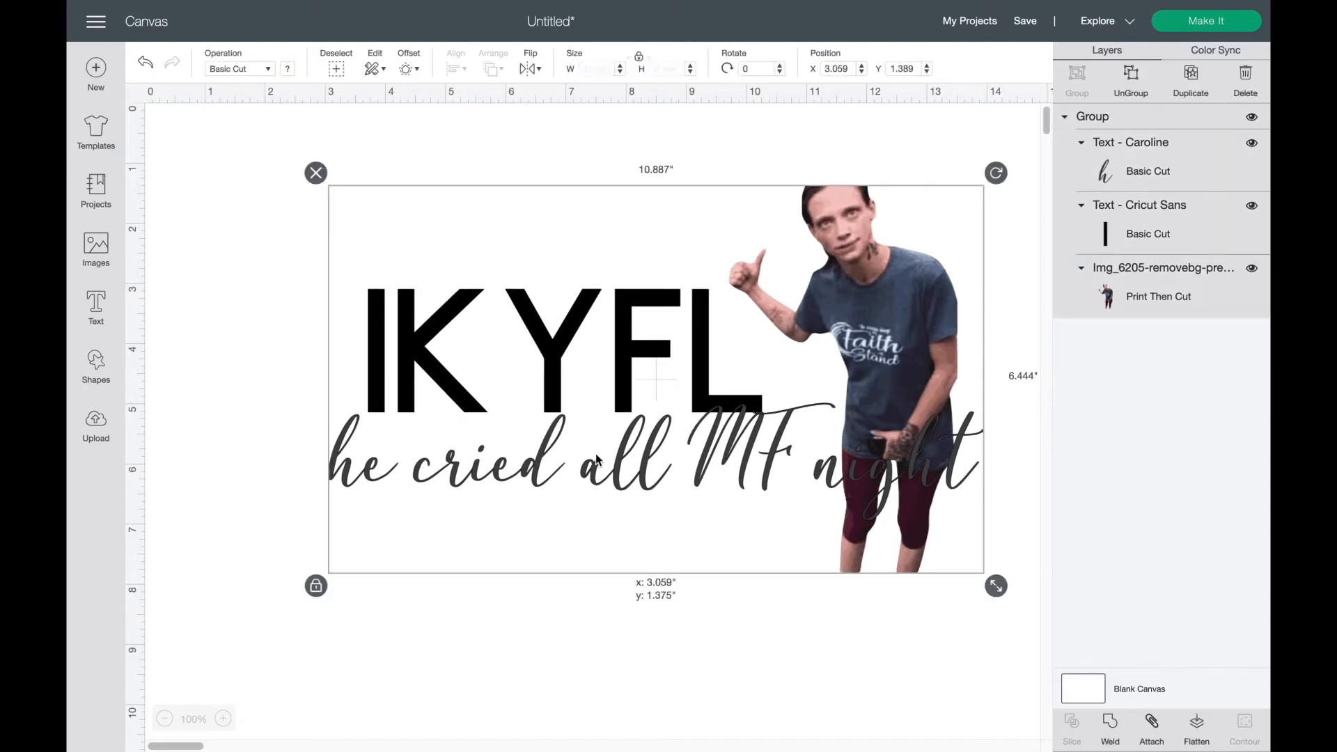
click(576, 613)
click(352, 470)
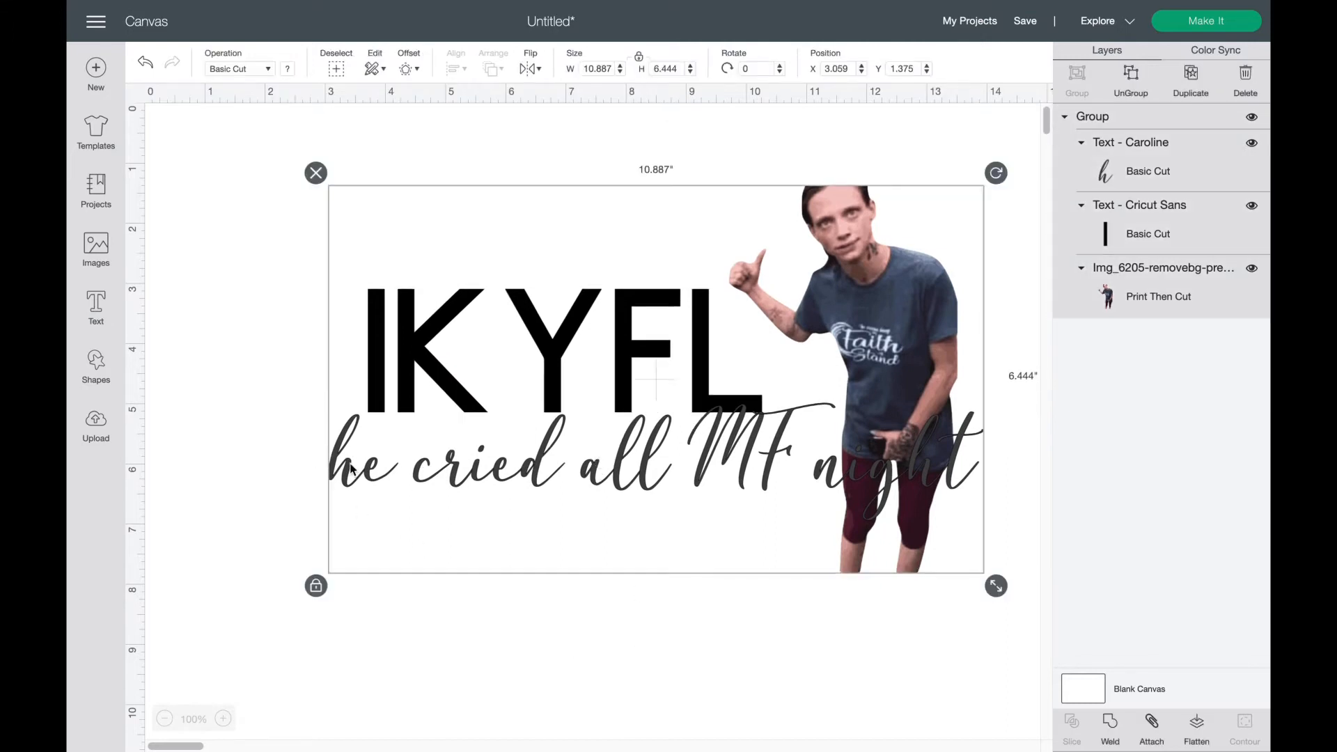
click(252, 489)
click(1151, 180)
click(751, 463)
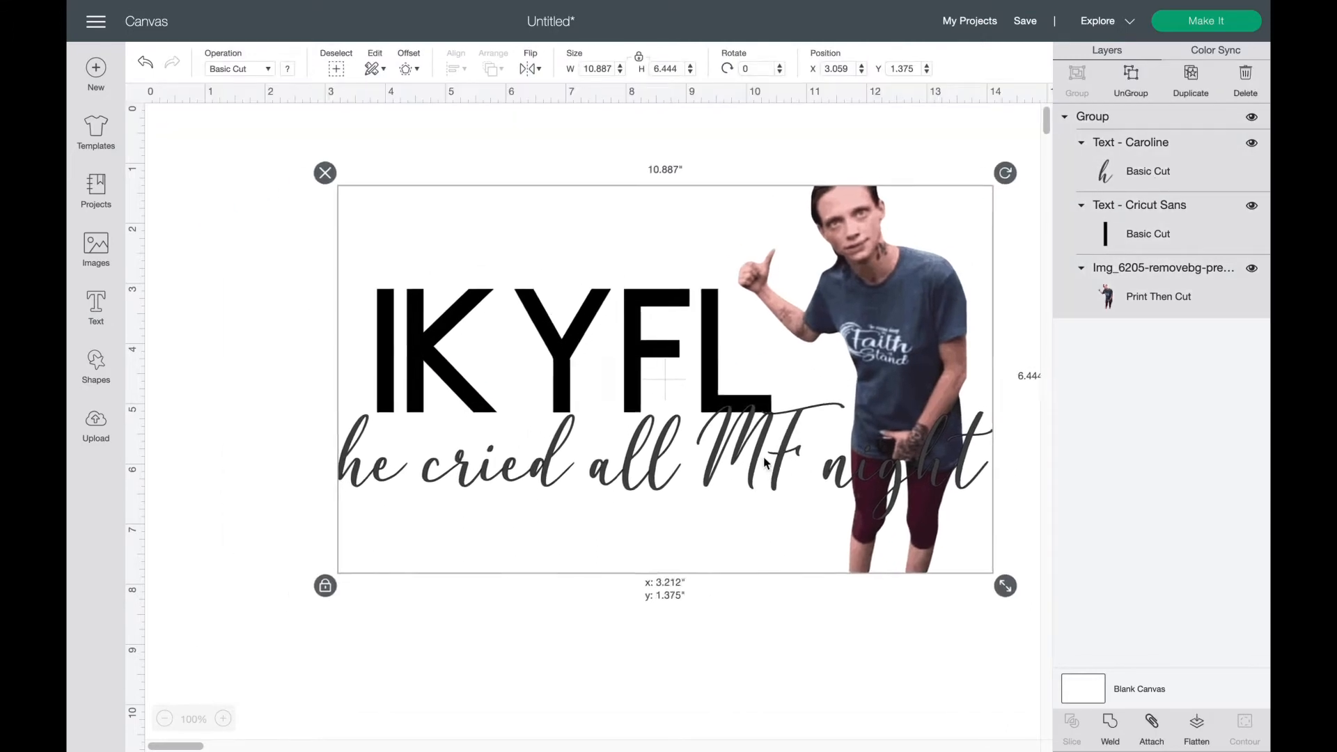
click(1152, 179)
mouse_move(661, 464)
mouse_down()
mouse_move(645, 464)
mouse_move(683, 452)
mouse_up()
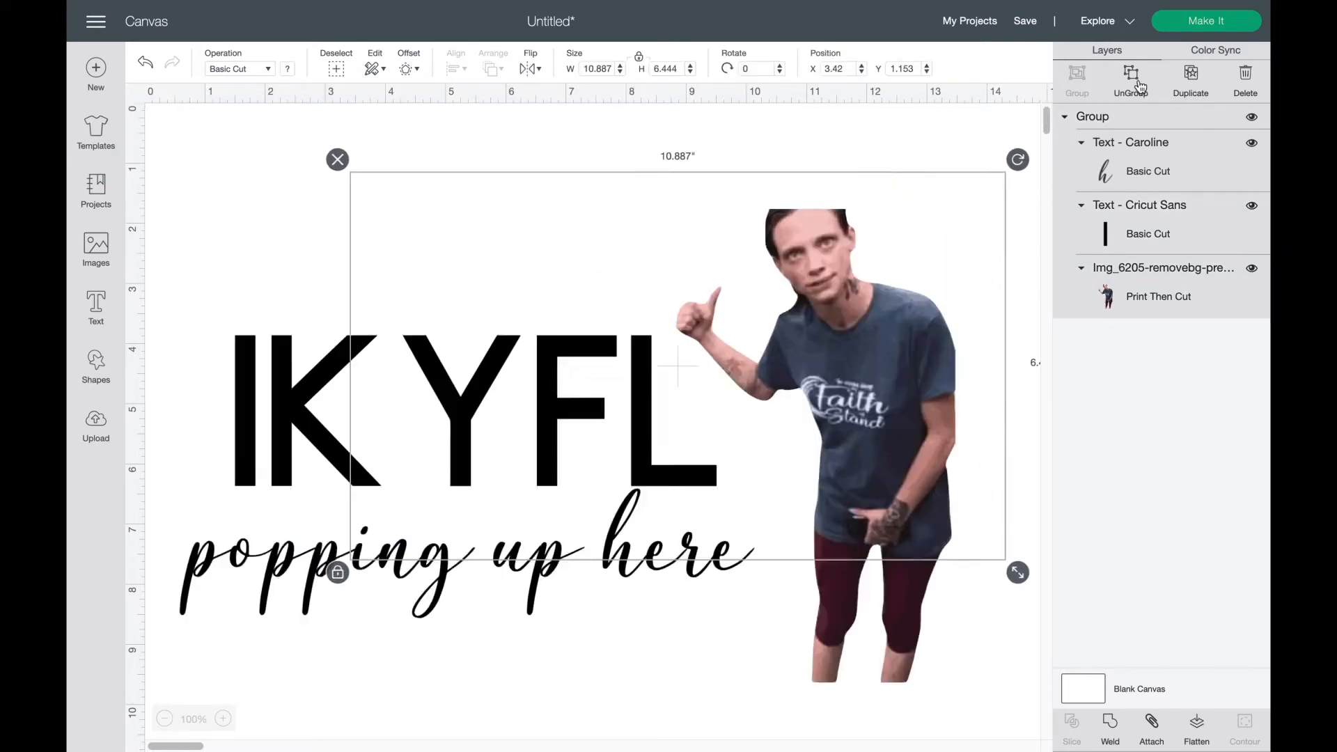
Ungroup the design, then shrink "he cried all MF night" to about 7.54 by 1.35 inches and place it beneath "IKYFL".
click(1131, 77)
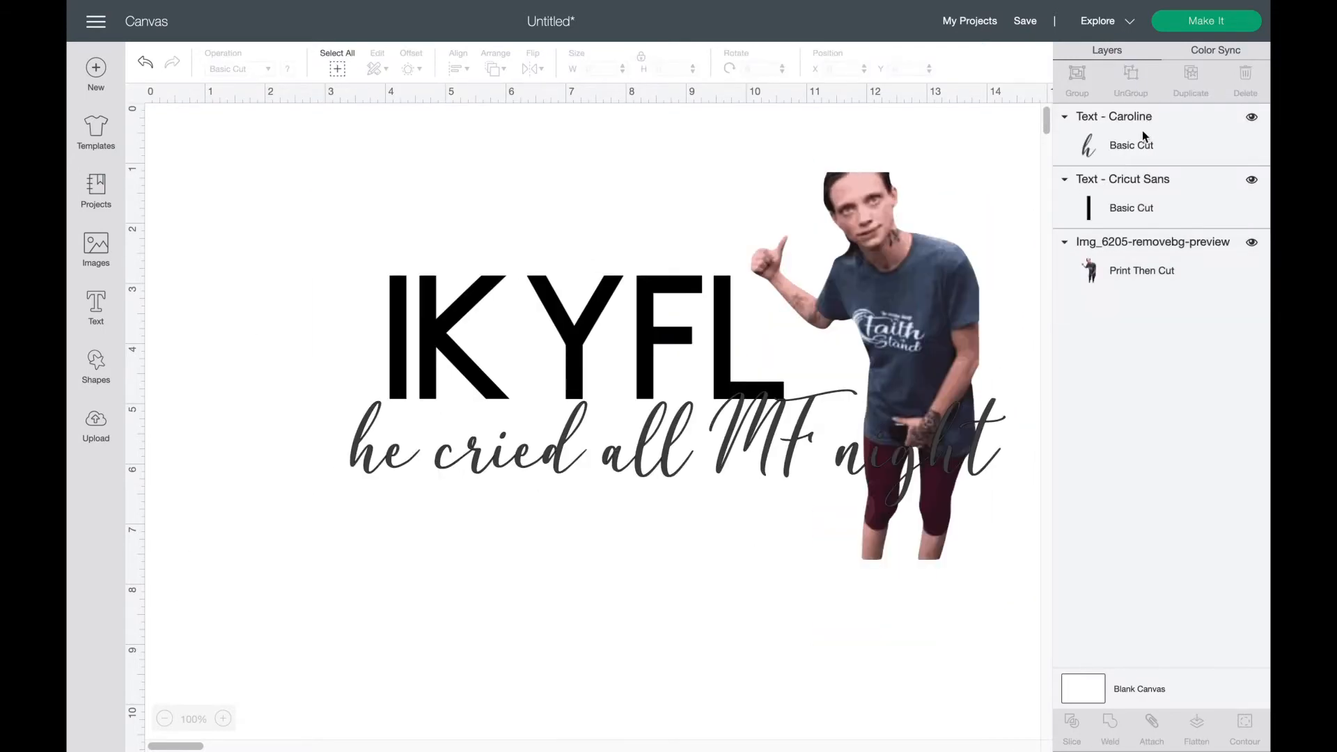
click(1142, 132)
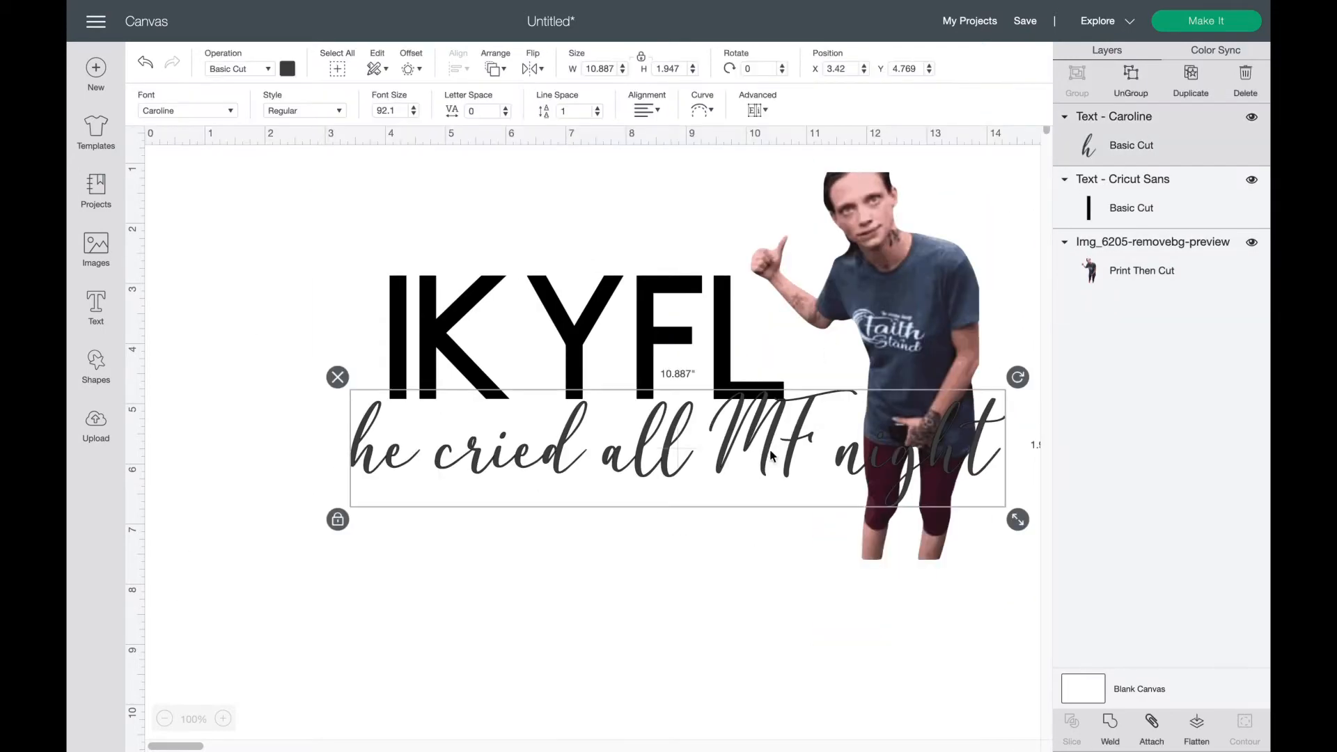
drag(773, 457, 613, 496)
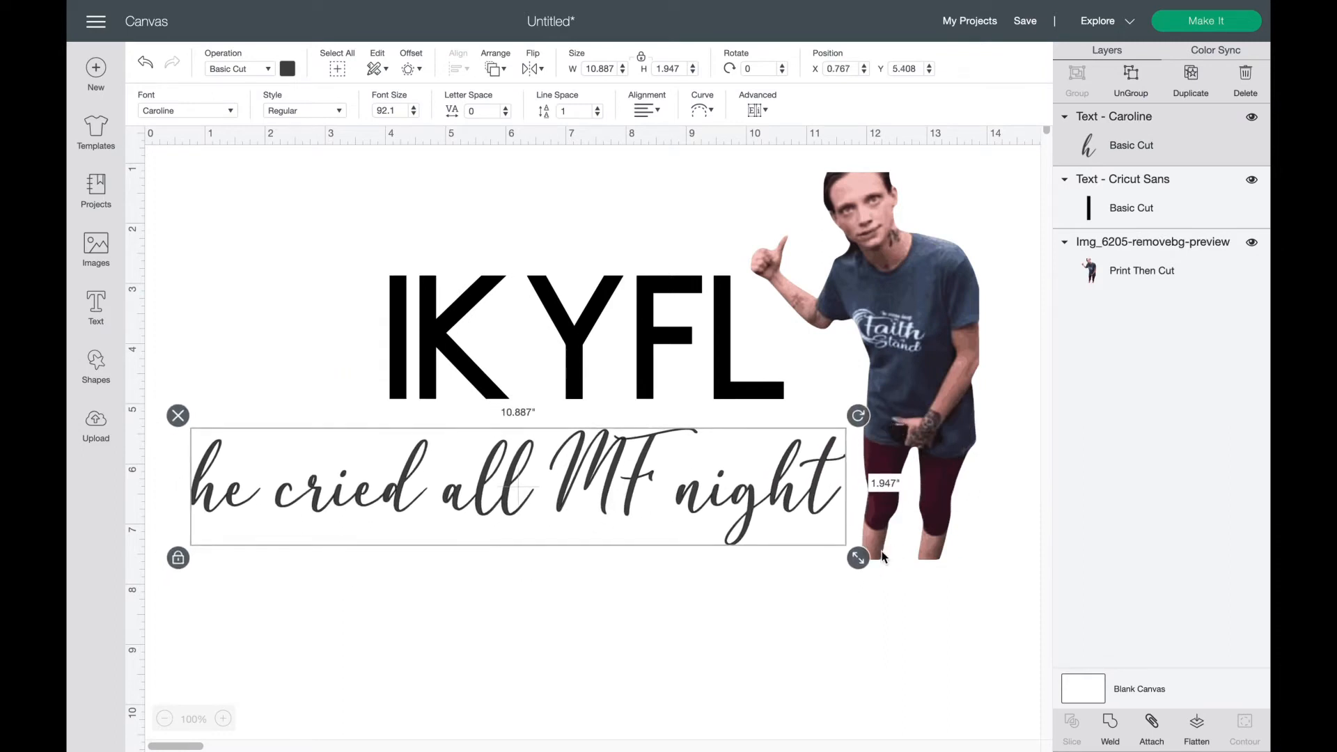
drag(858, 558, 655, 507)
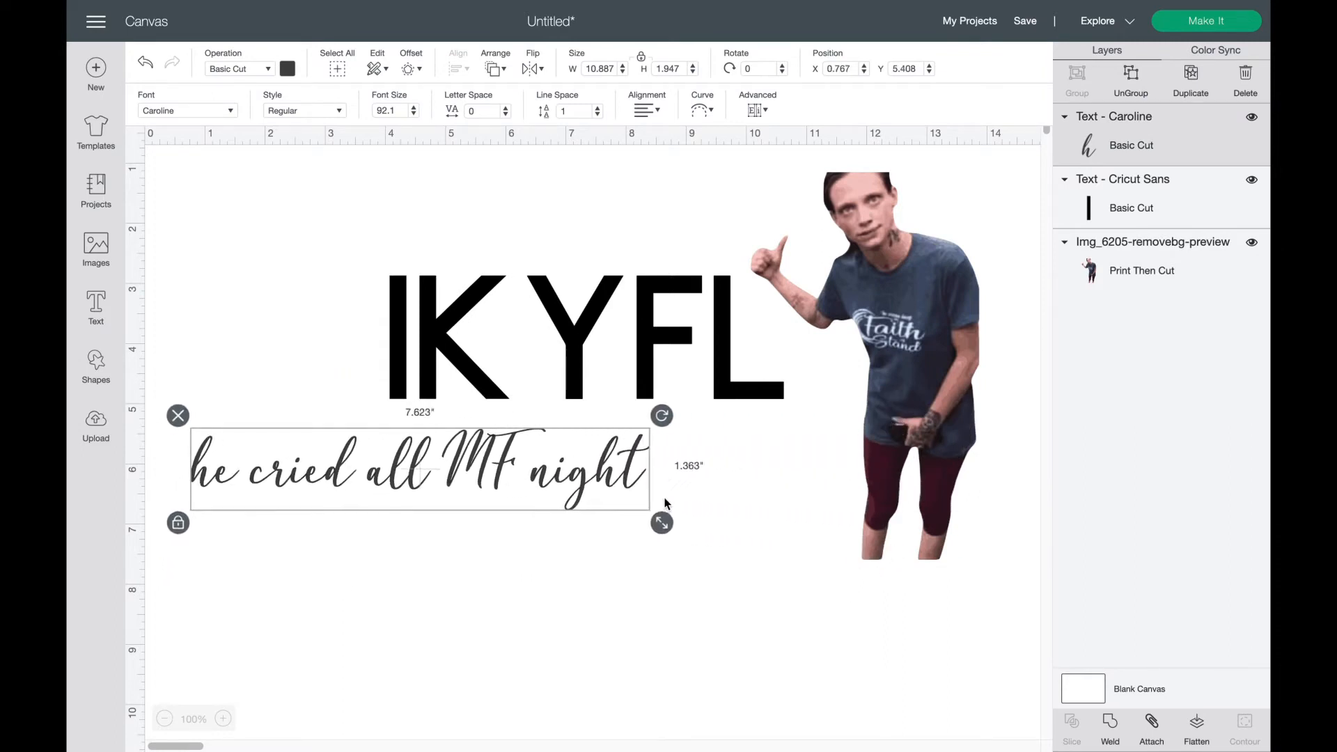
drag(493, 456, 650, 451)
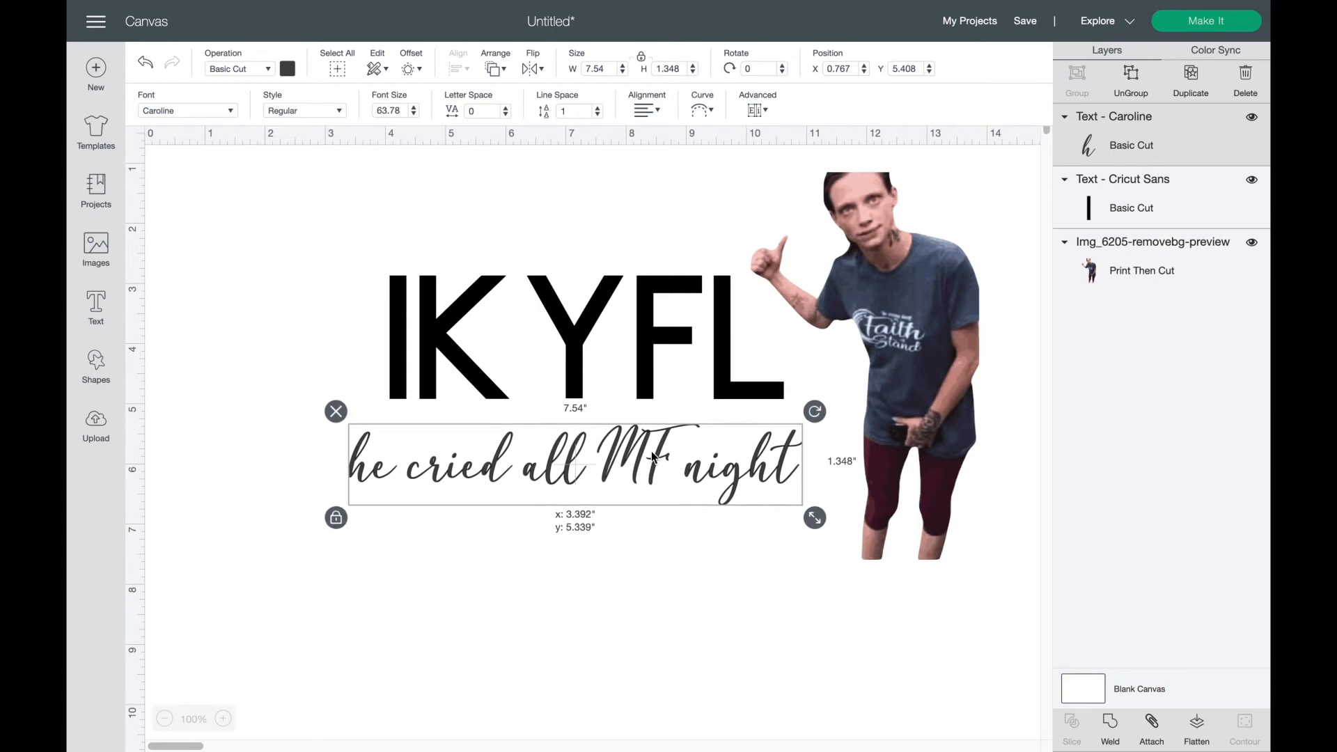
Color the "he cried all MF night" text black.
click(287, 69)
click(411, 229)
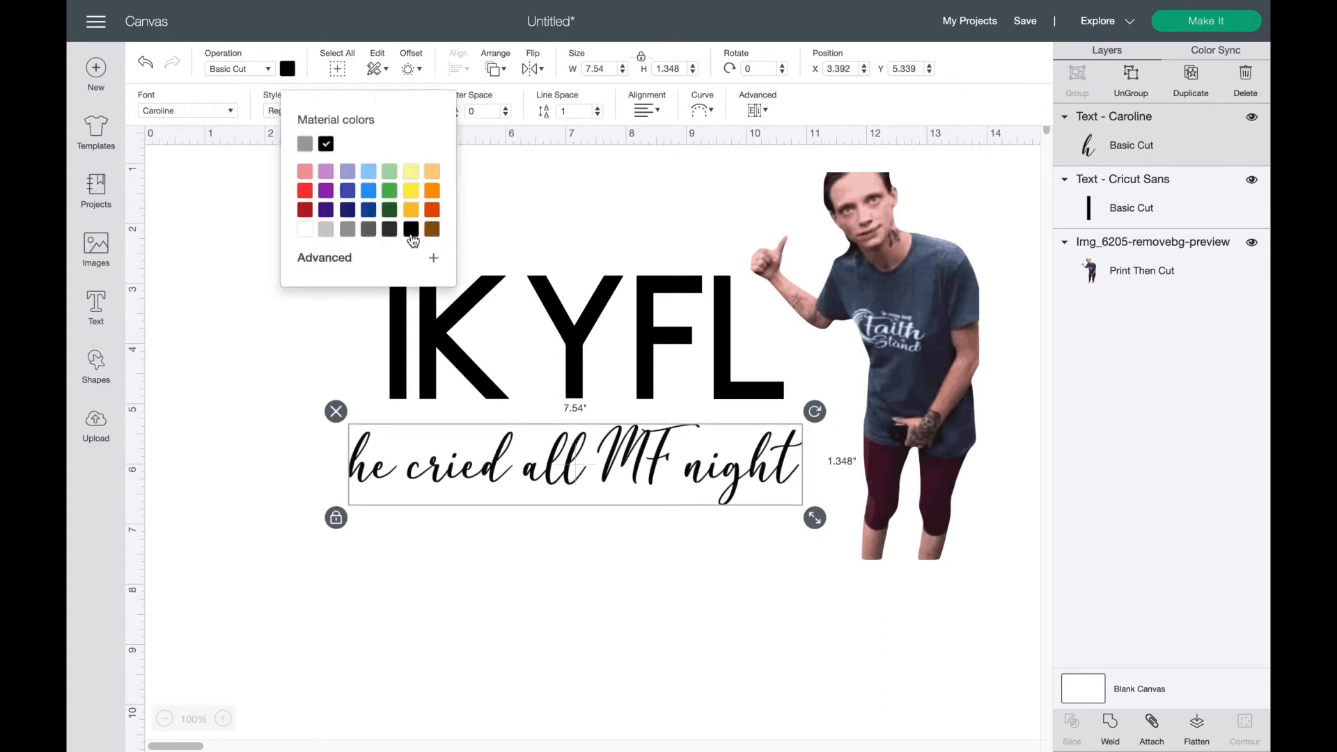
click(554, 566)
Nudge "he cried all MF night" and "IKYFL" slightly right so the two texts line up beside the figure.
drag(594, 474, 597, 472)
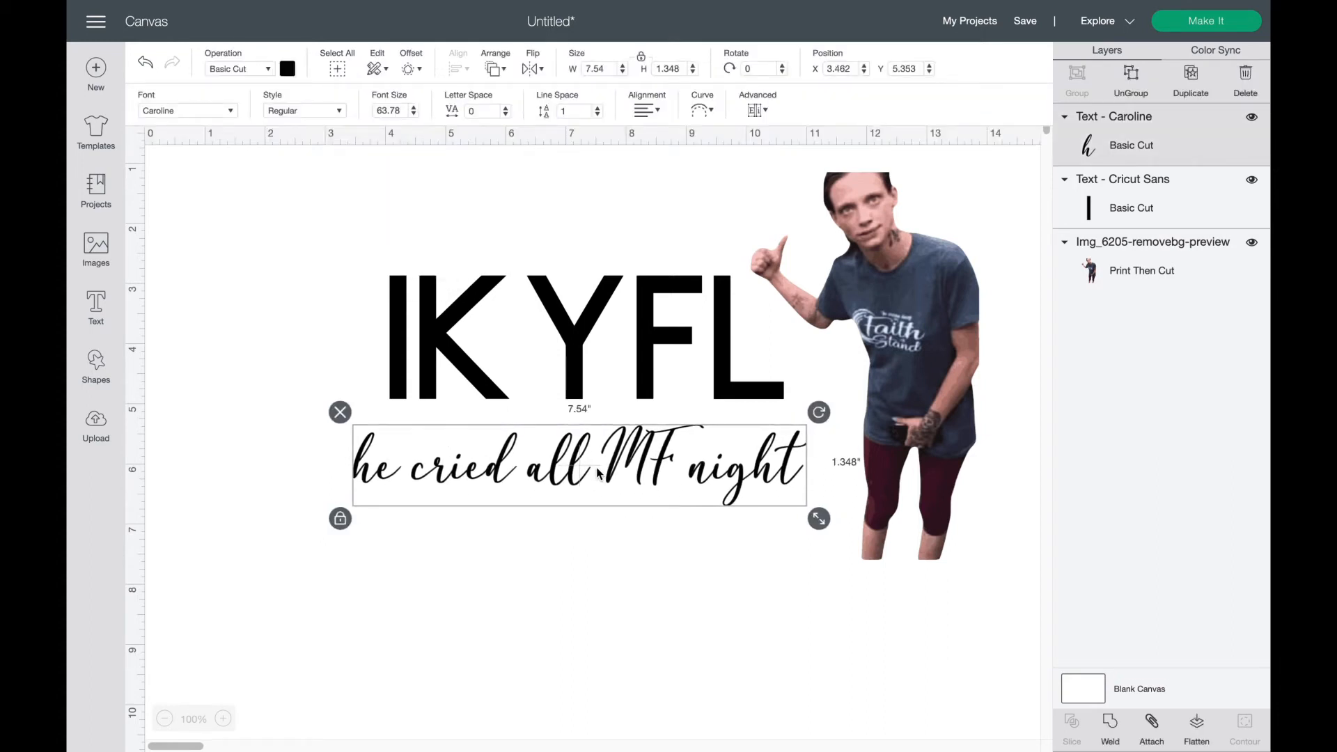
drag(580, 357, 588, 356)
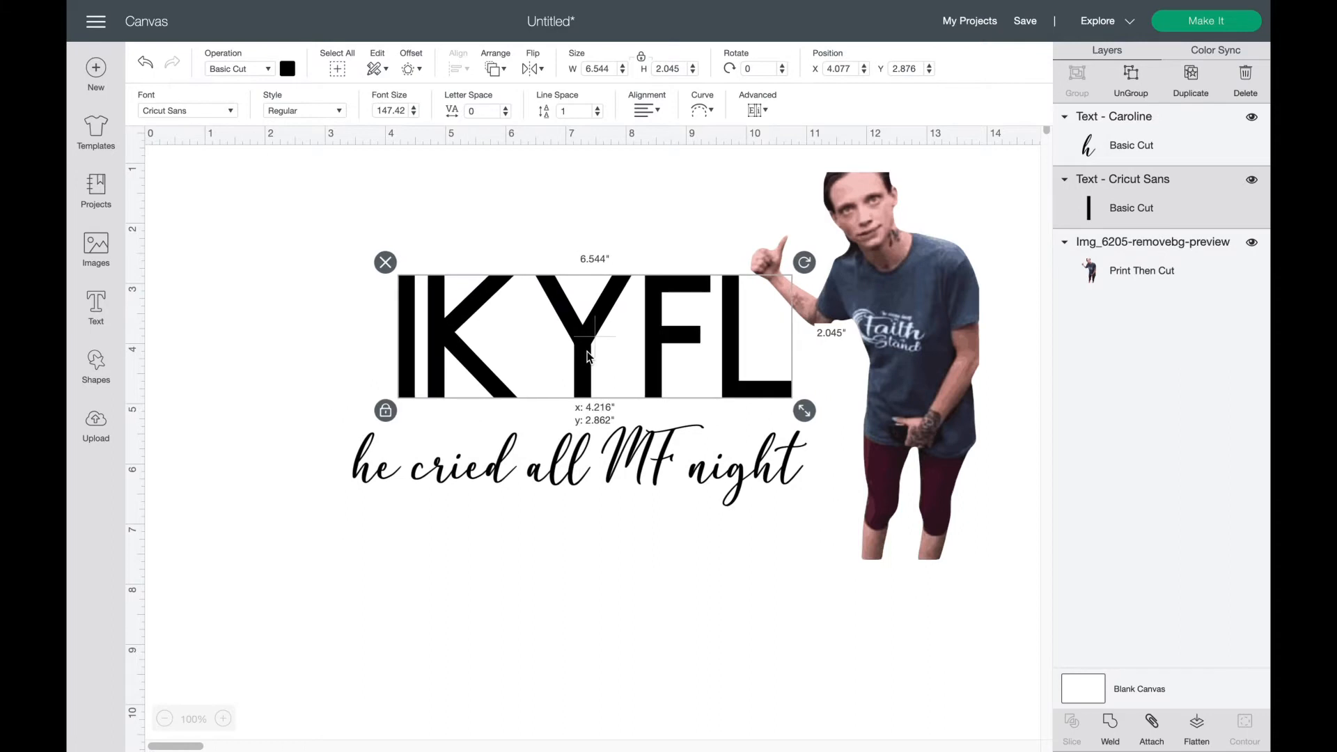
click(564, 553)
Add the line "popping up here" above "he cried all MF night" in the script text.
click(571, 480)
double_click(575, 531)
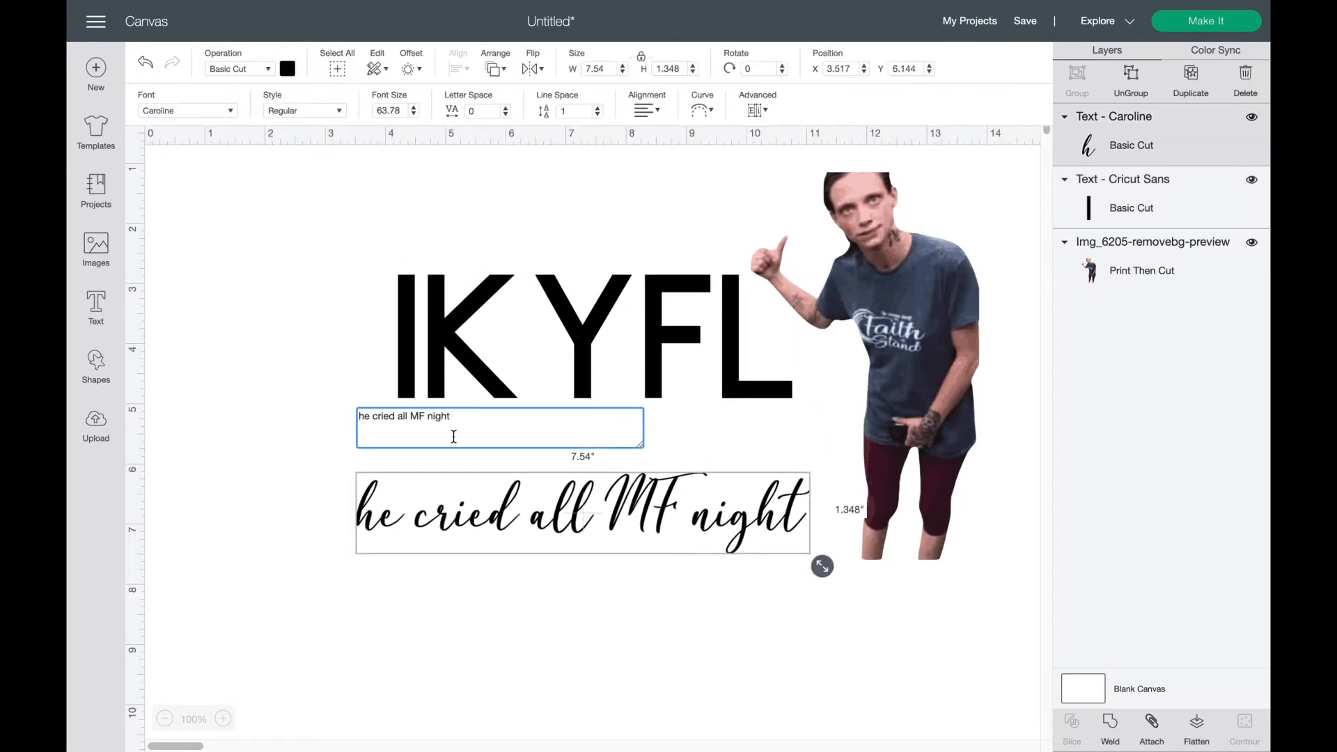
click(360, 417)
key(Return)
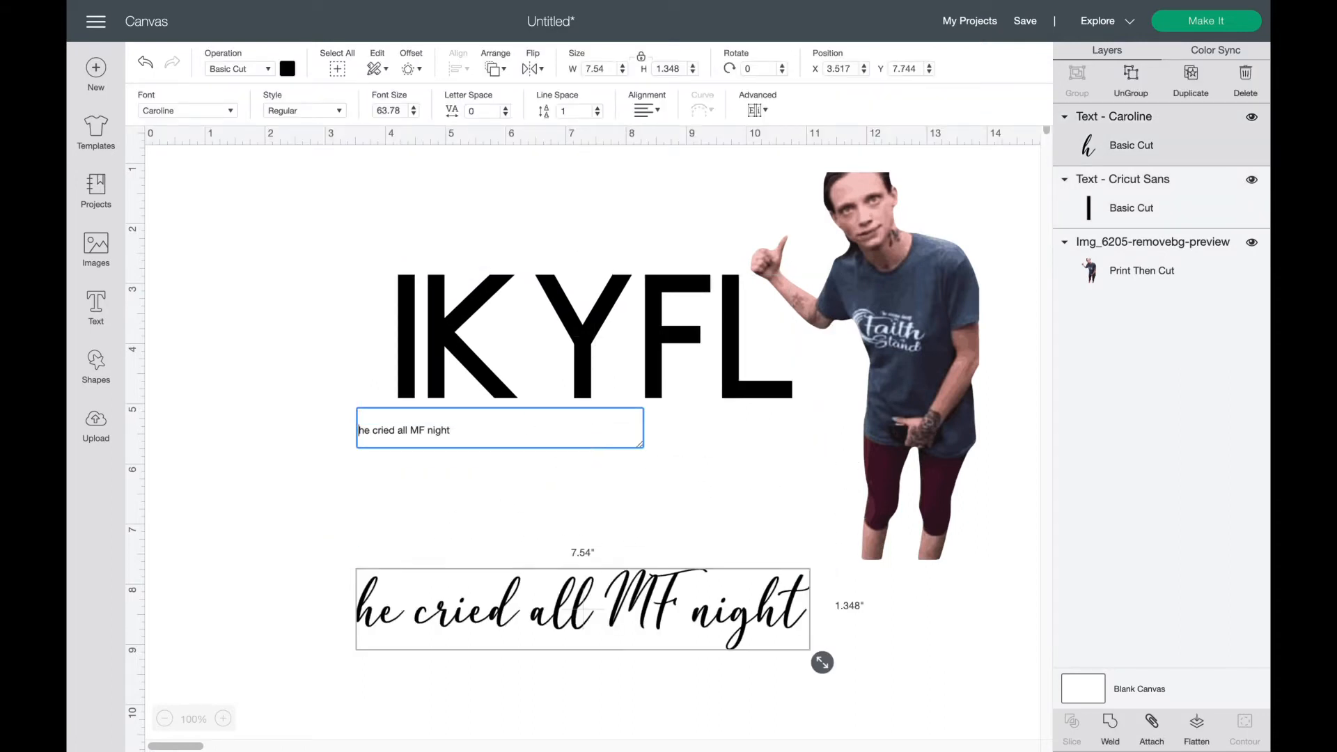
text(popping up hwe)
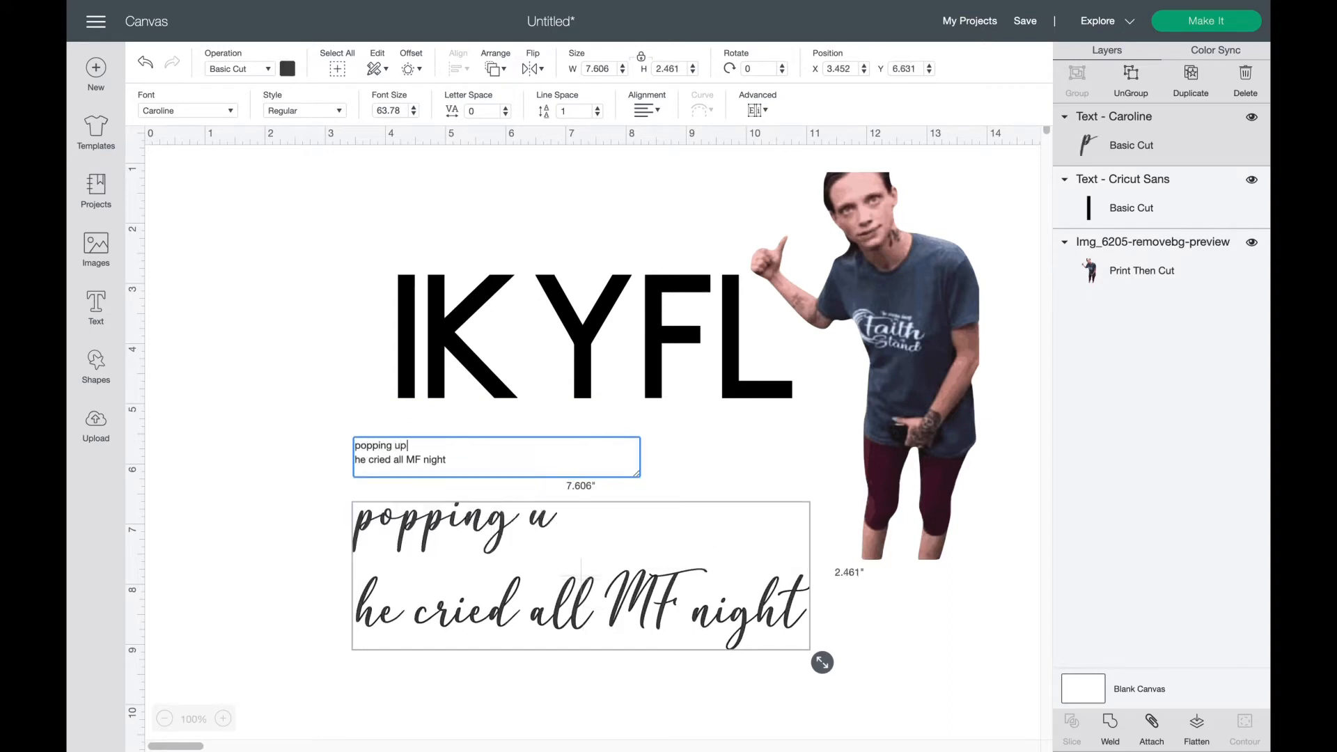
key(BackSpace)
key(BackSpace)
text(ere)
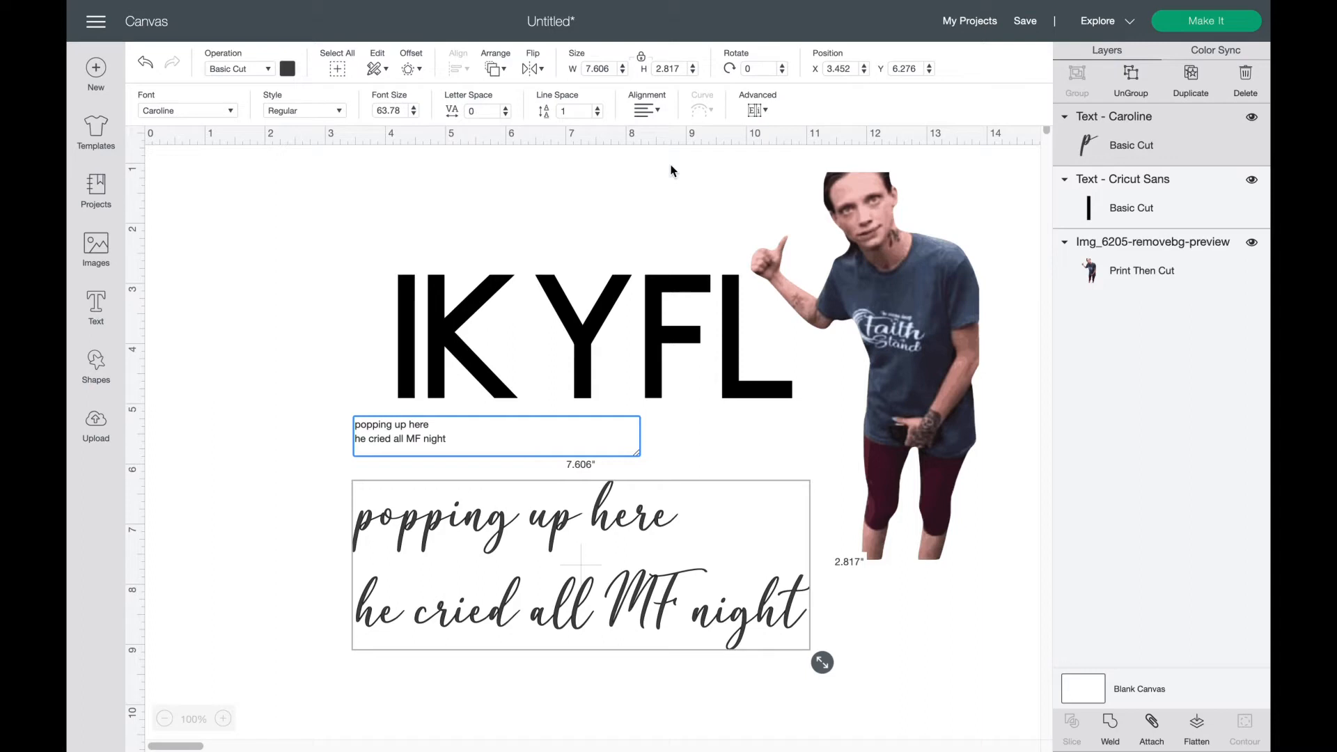
Center-align the two script lines and move them up directly beneath "IKYFL".
click(647, 110)
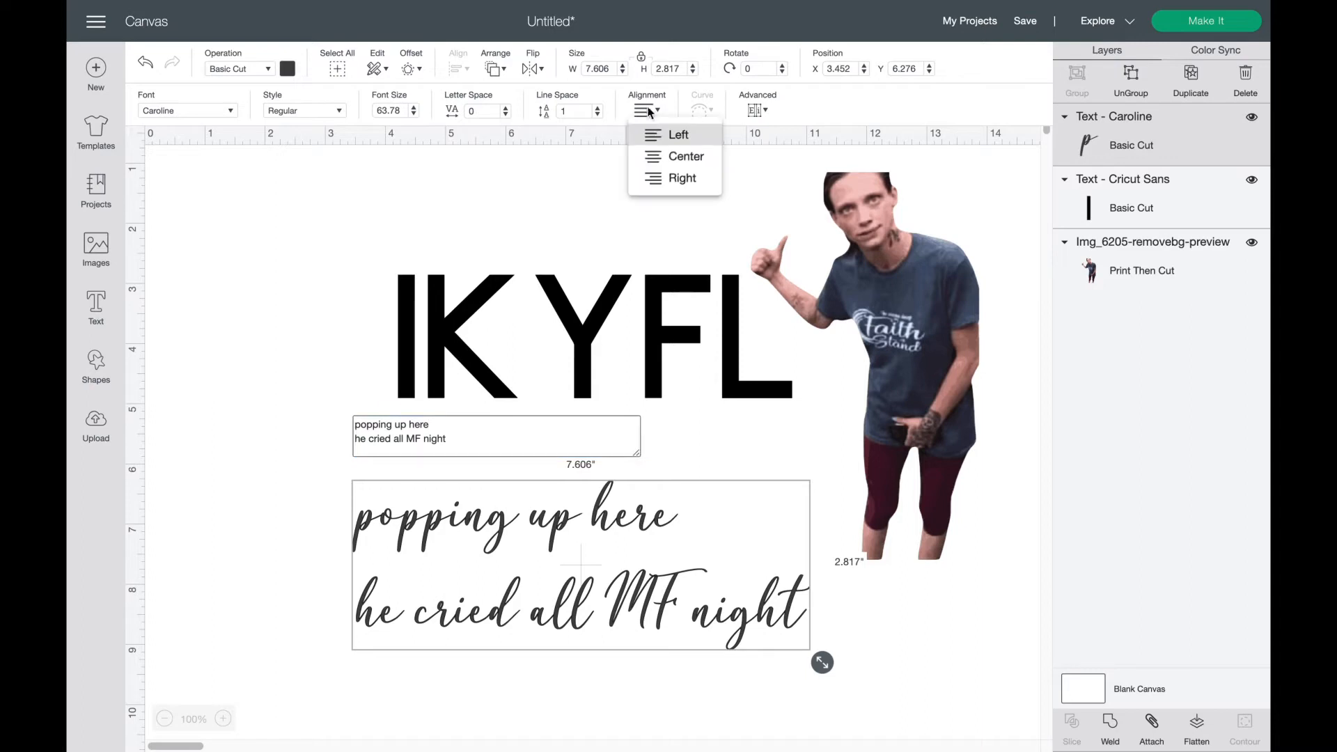
click(680, 157)
click(547, 489)
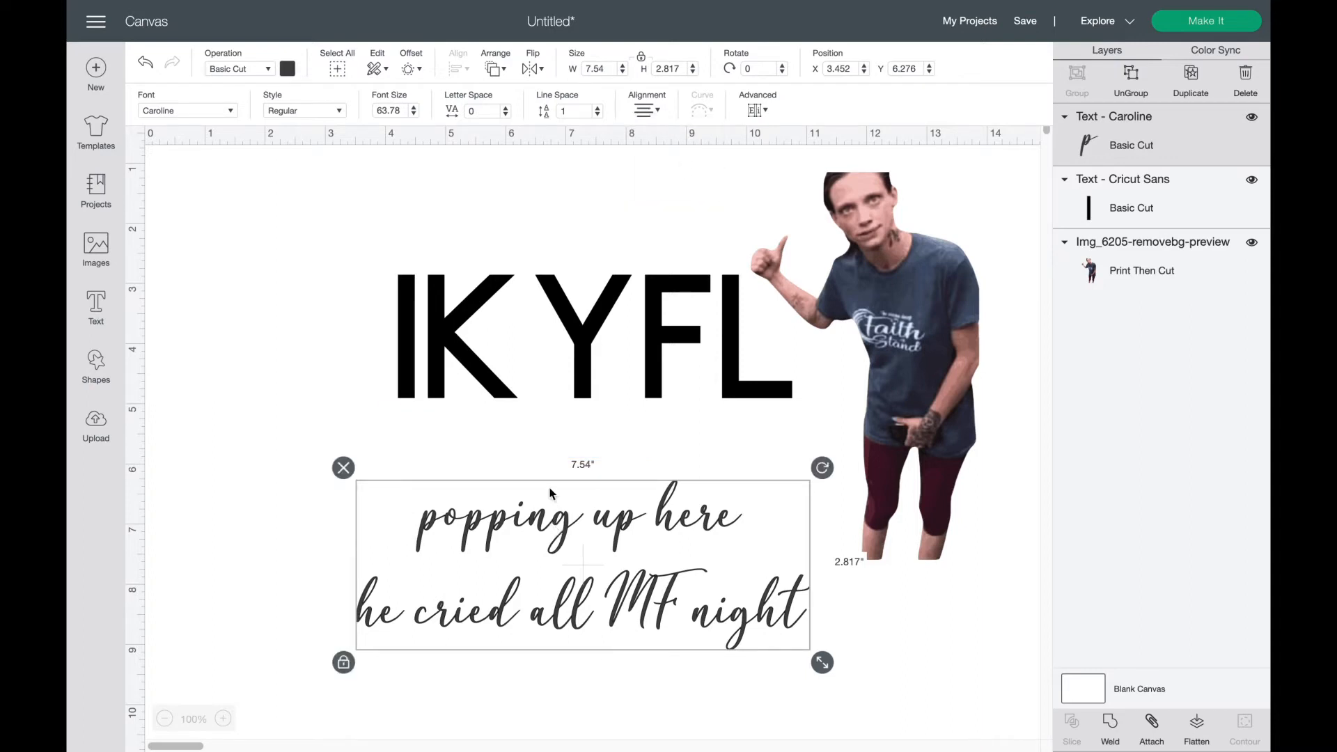
drag(554, 528, 552, 461)
Color the two-line script text black and deselect it.
click(288, 69)
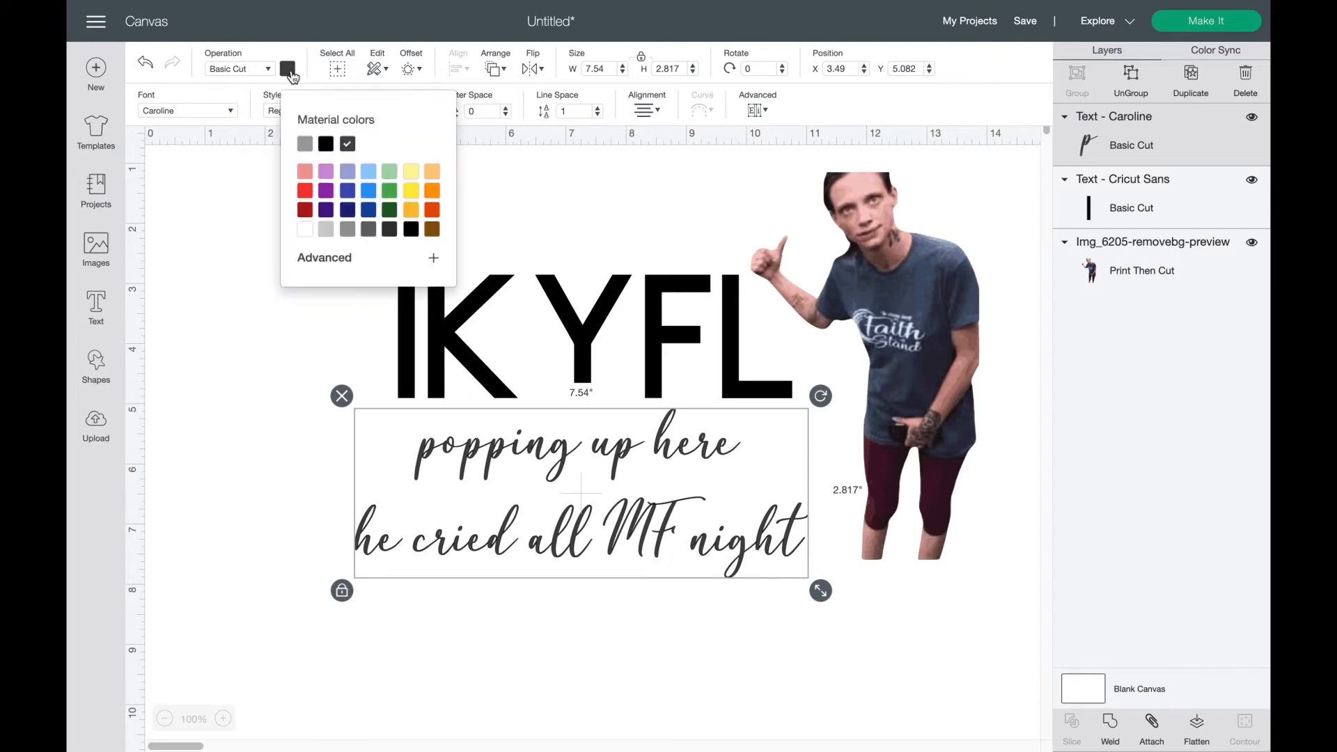
click(411, 230)
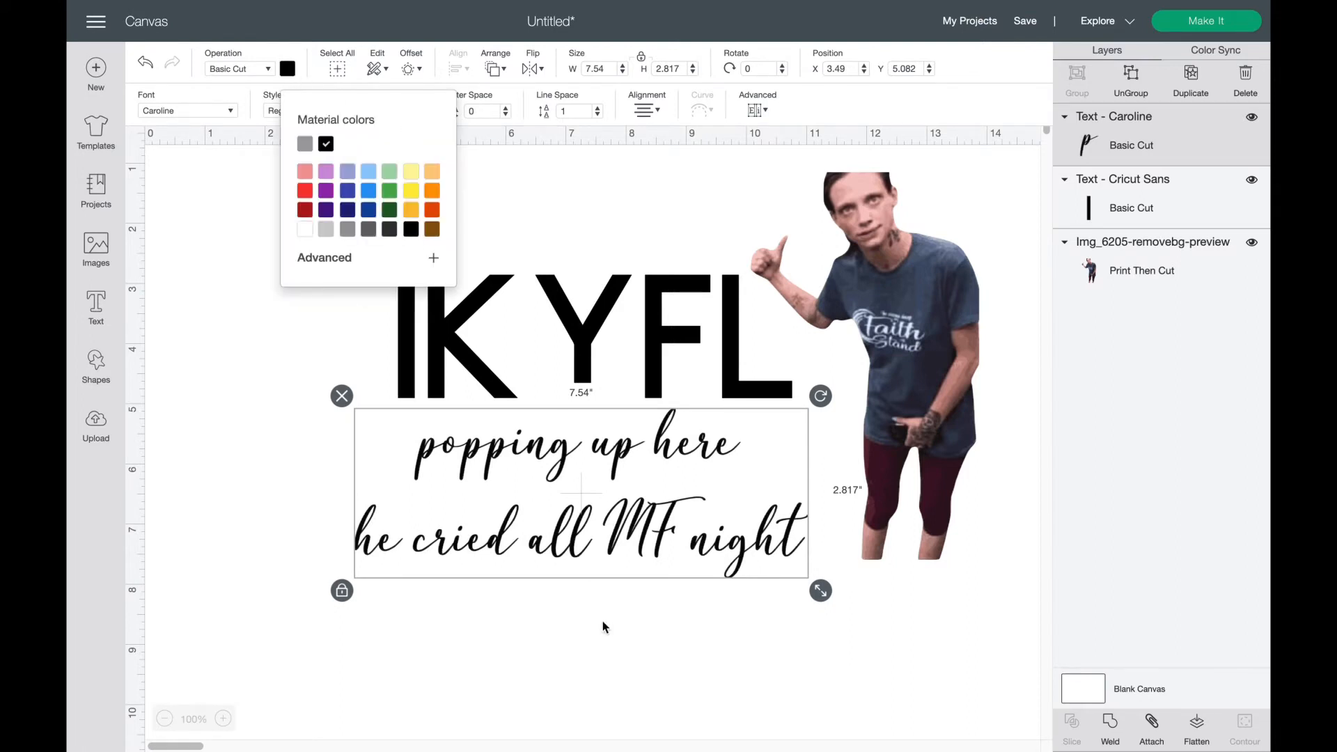
click(604, 661)
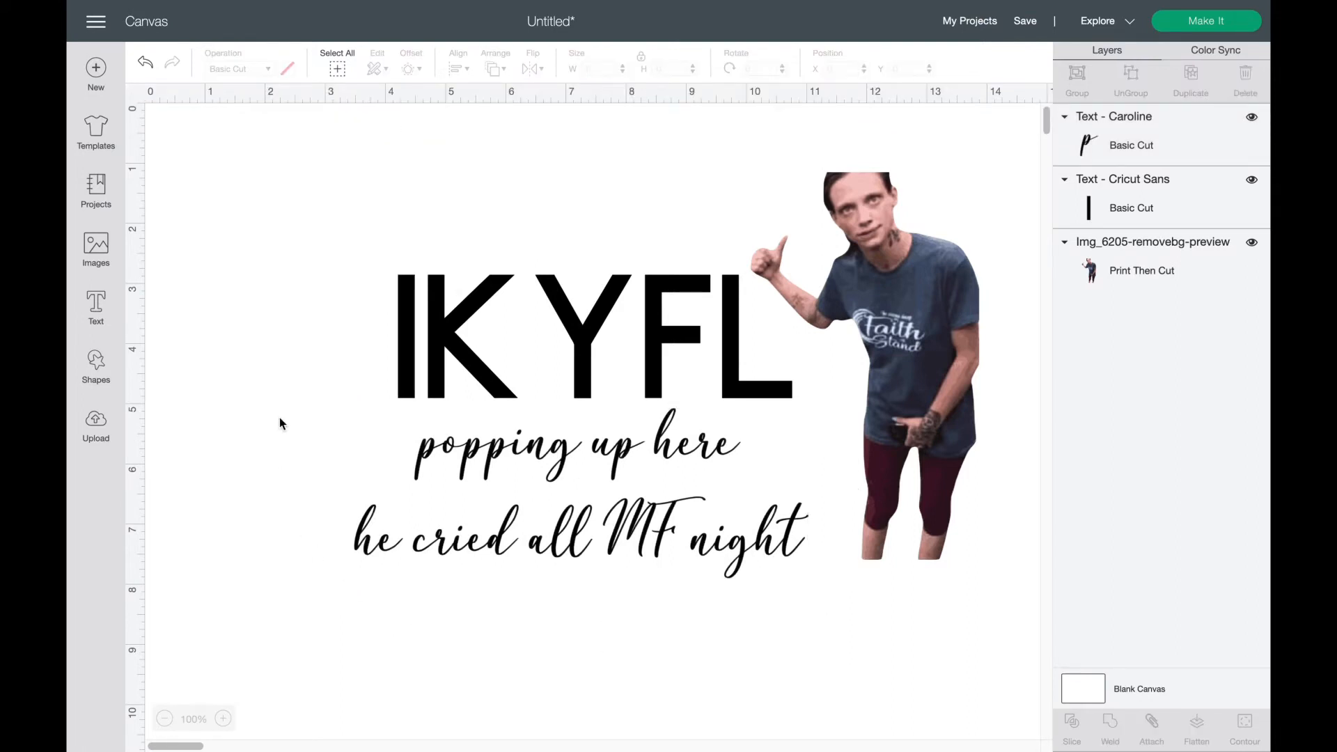
Group "IKYFL" with the script text, then move the group up and enlarge it slightly beside the figure.
drag(311, 247, 733, 582)
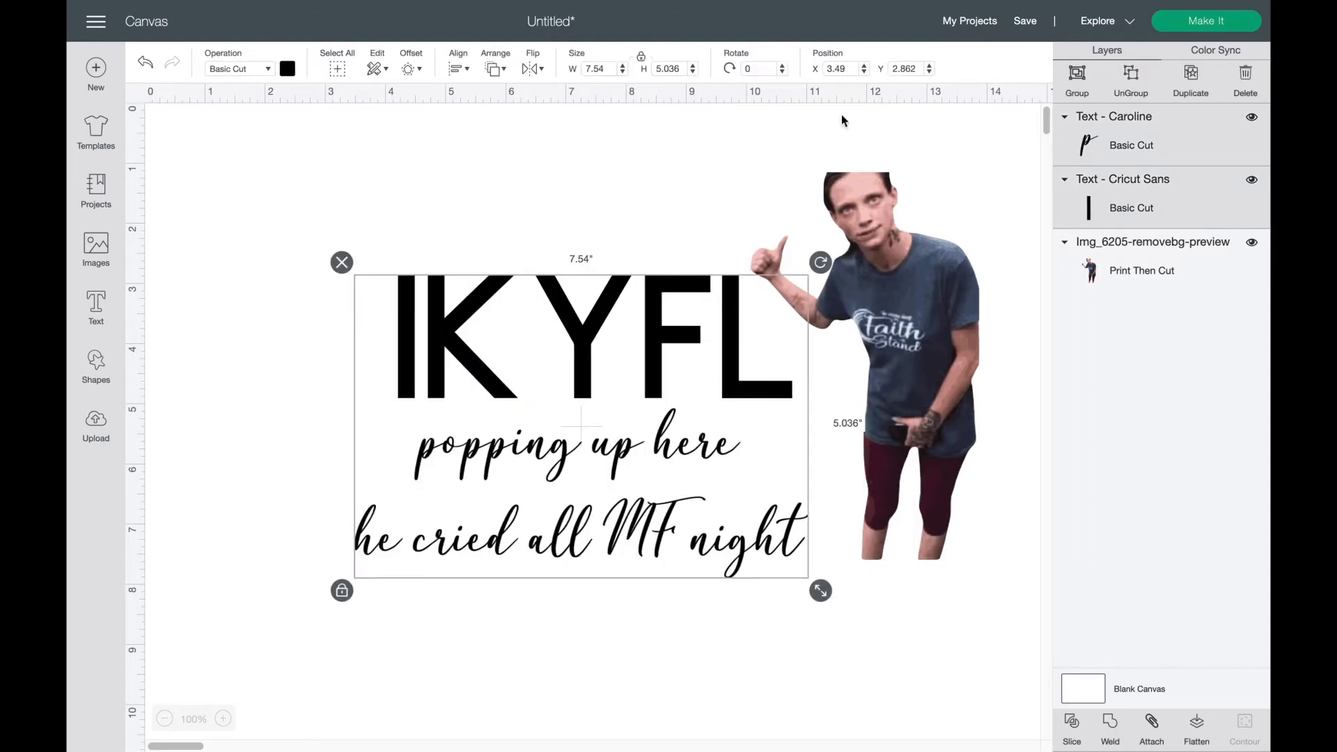
click(1077, 77)
drag(655, 326, 635, 270)
drag(799, 534, 827, 541)
Deselect the text group and capture a screenshot of the whole design area.
click(448, 566)
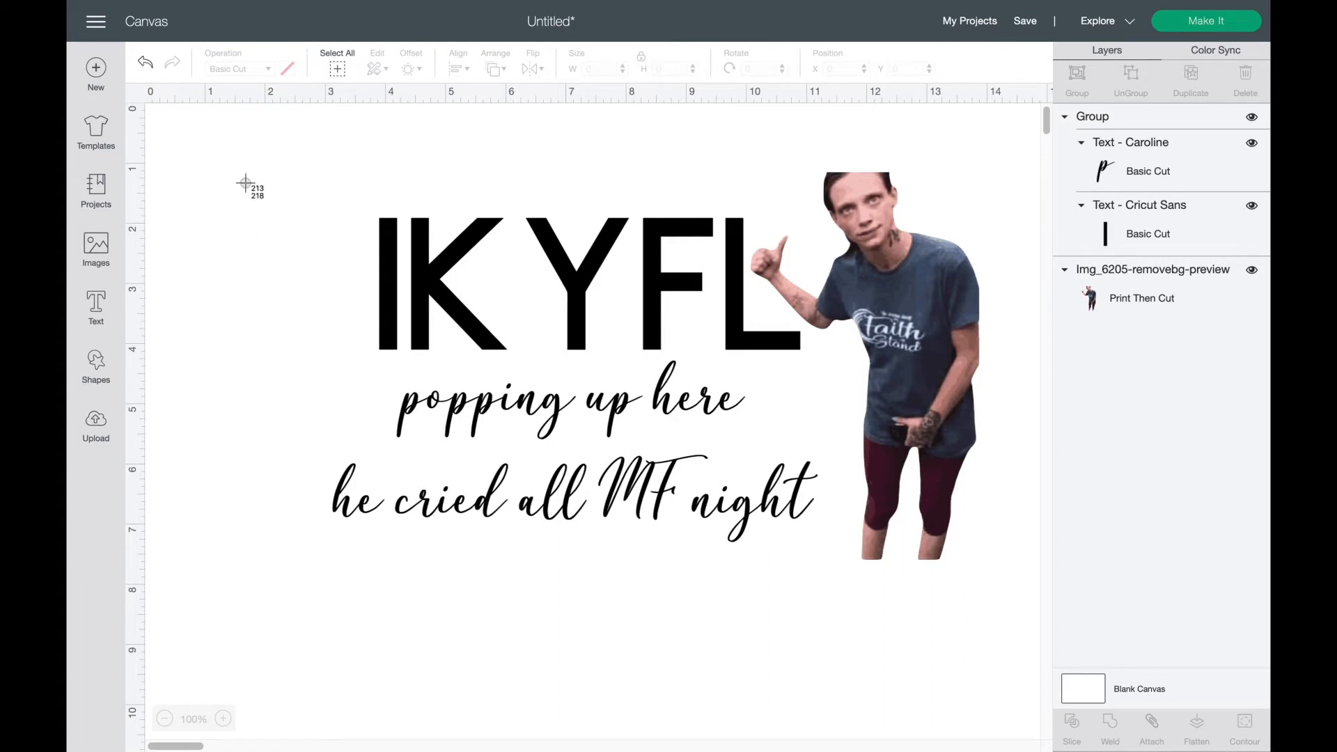
drag(244, 119, 1011, 630)
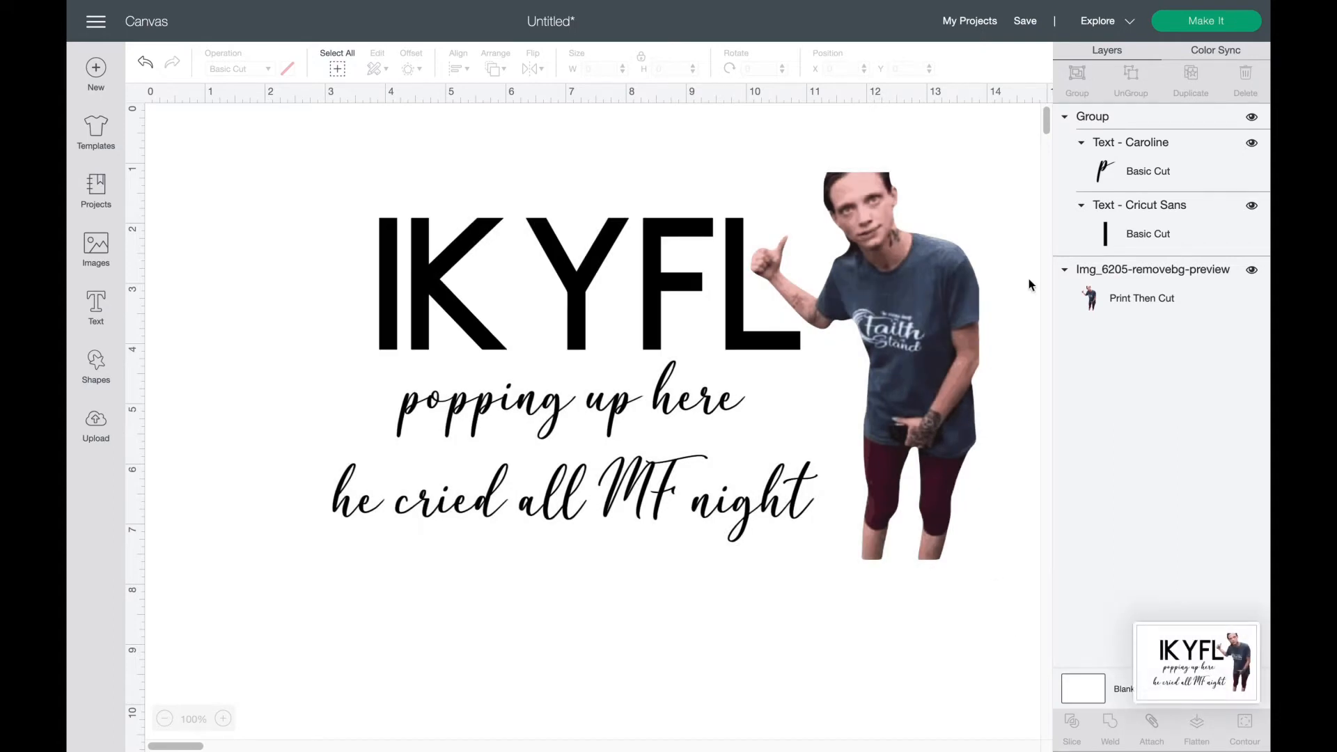
Save the project with the title "tiktok".
click(1025, 22)
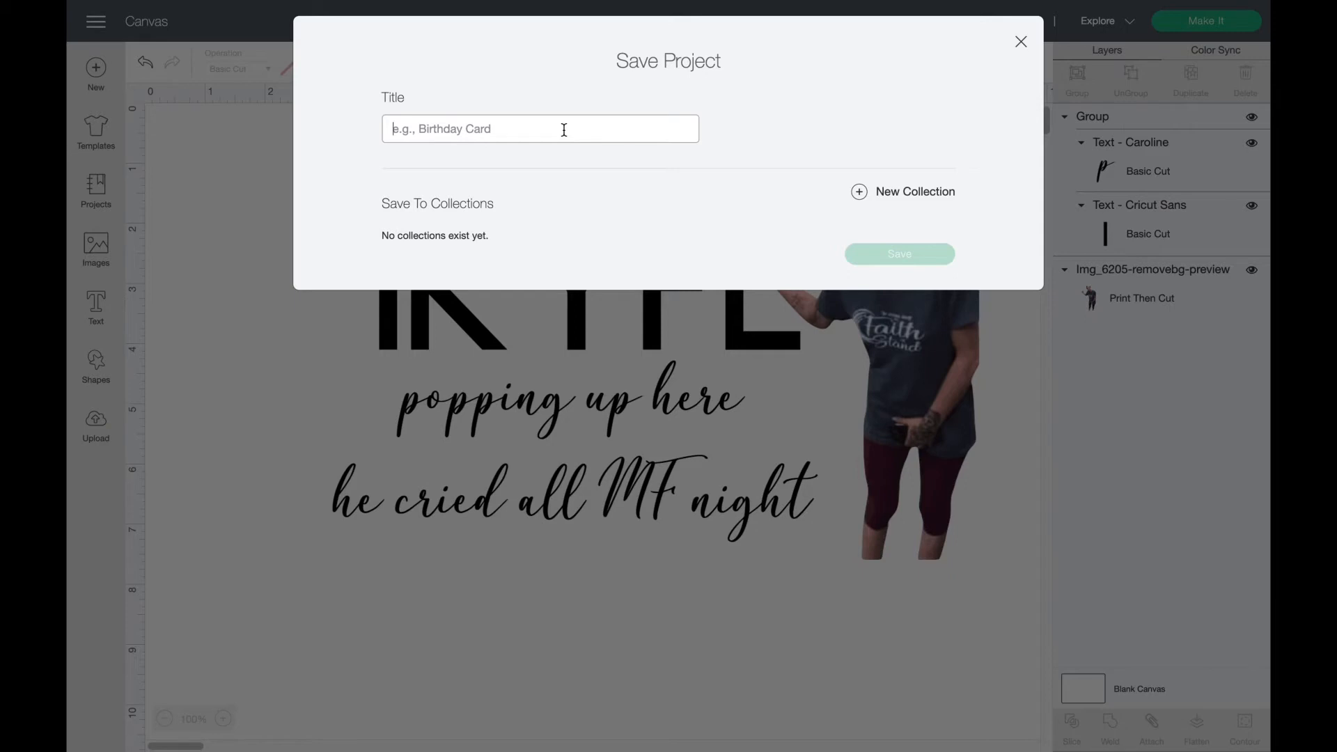
text(r)
key(BackSpace)
key(BackSpace)
text(tiktok)
key(Return)
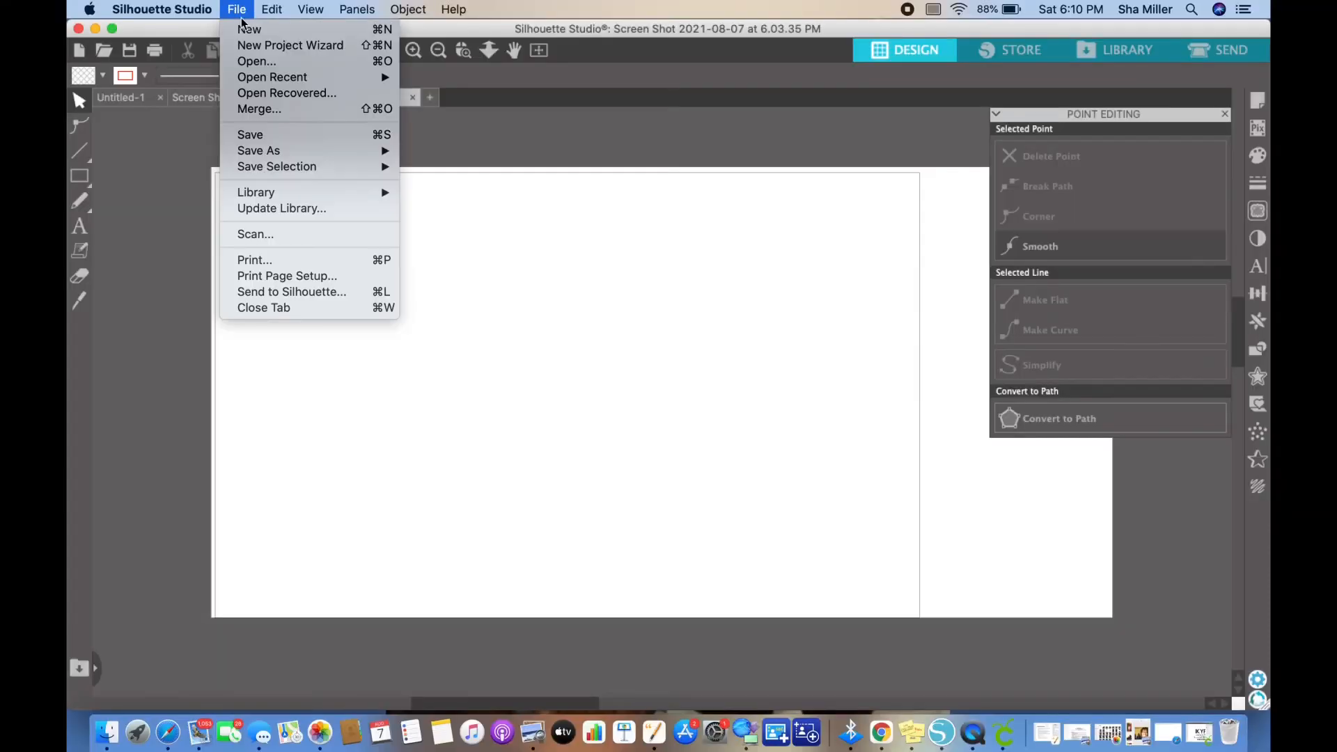
In Silhouette Studio, open the desktop image "Screen Shot 2021-08-07 at 6.10.30 PM".
click(254, 62)
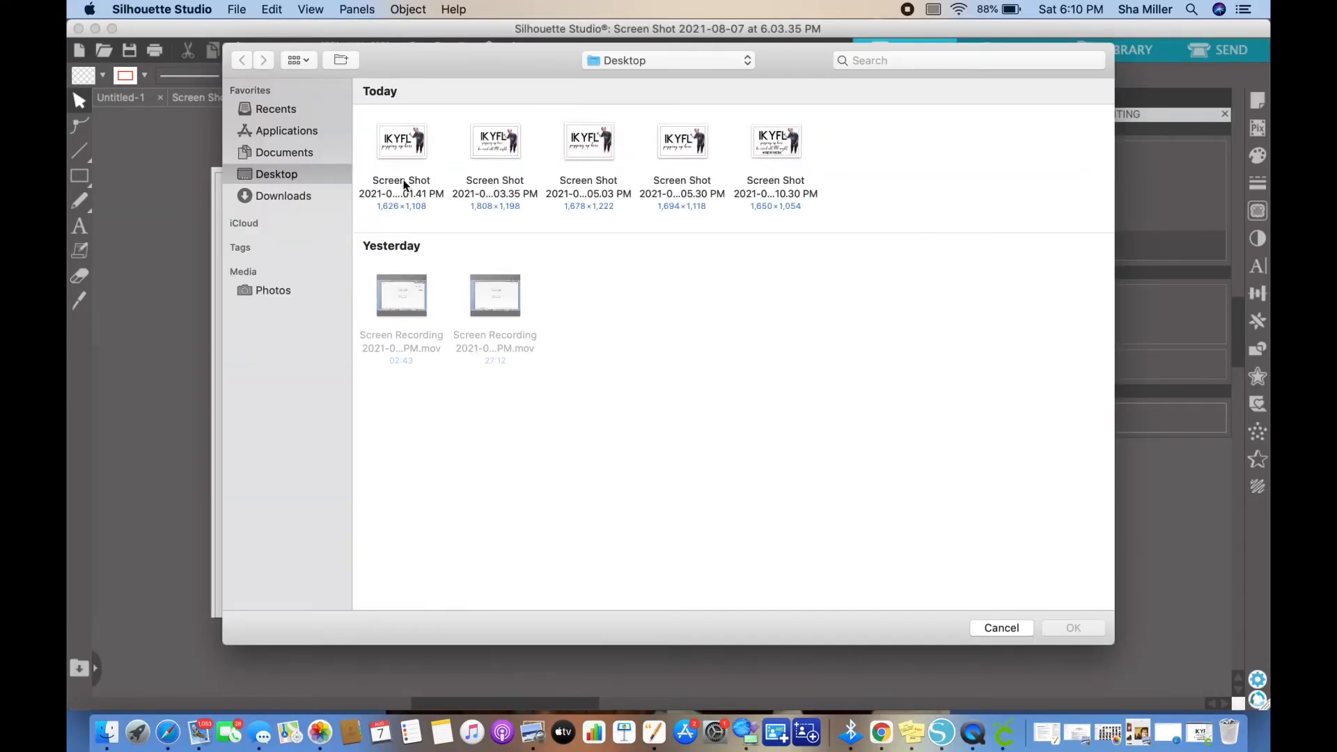
click(776, 142)
click(1073, 628)
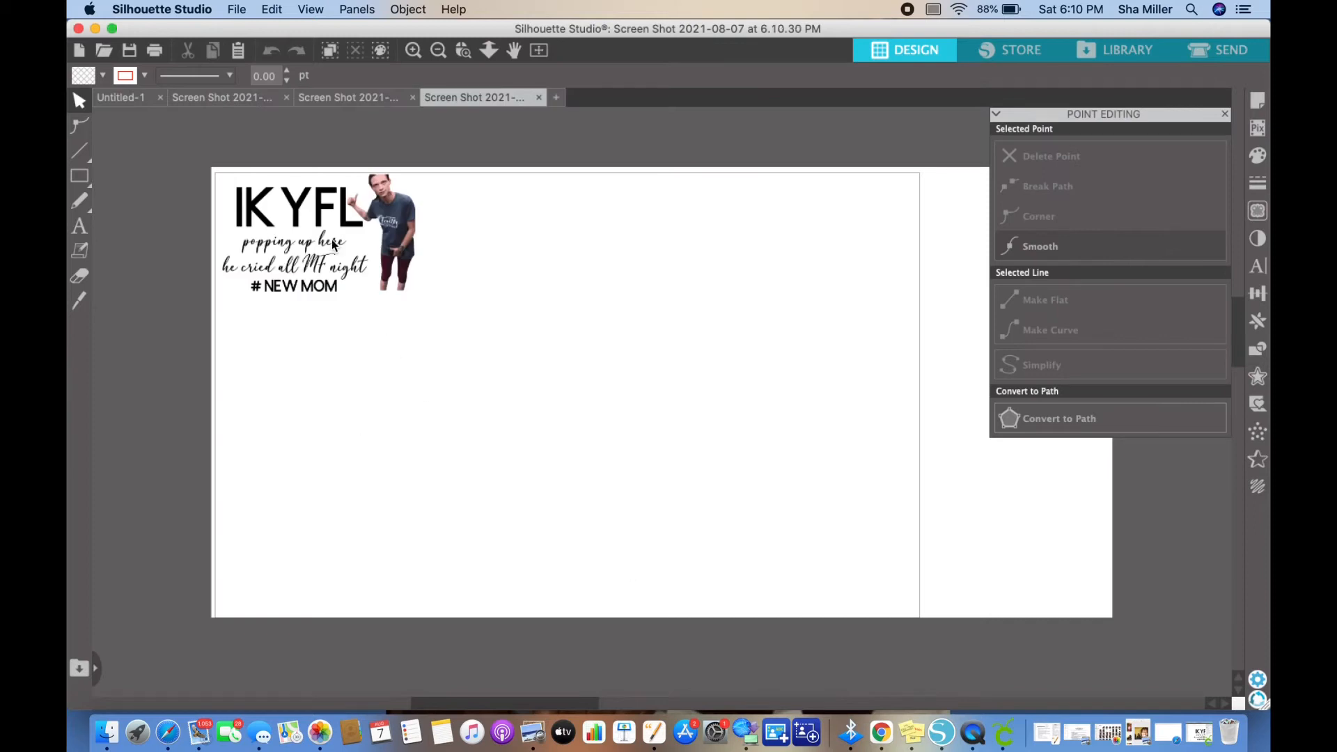
Enlarge the design image to about 18.735 by 12.057 inches and position it over the page's print area.
click(420, 299)
drag(425, 311, 994, 516)
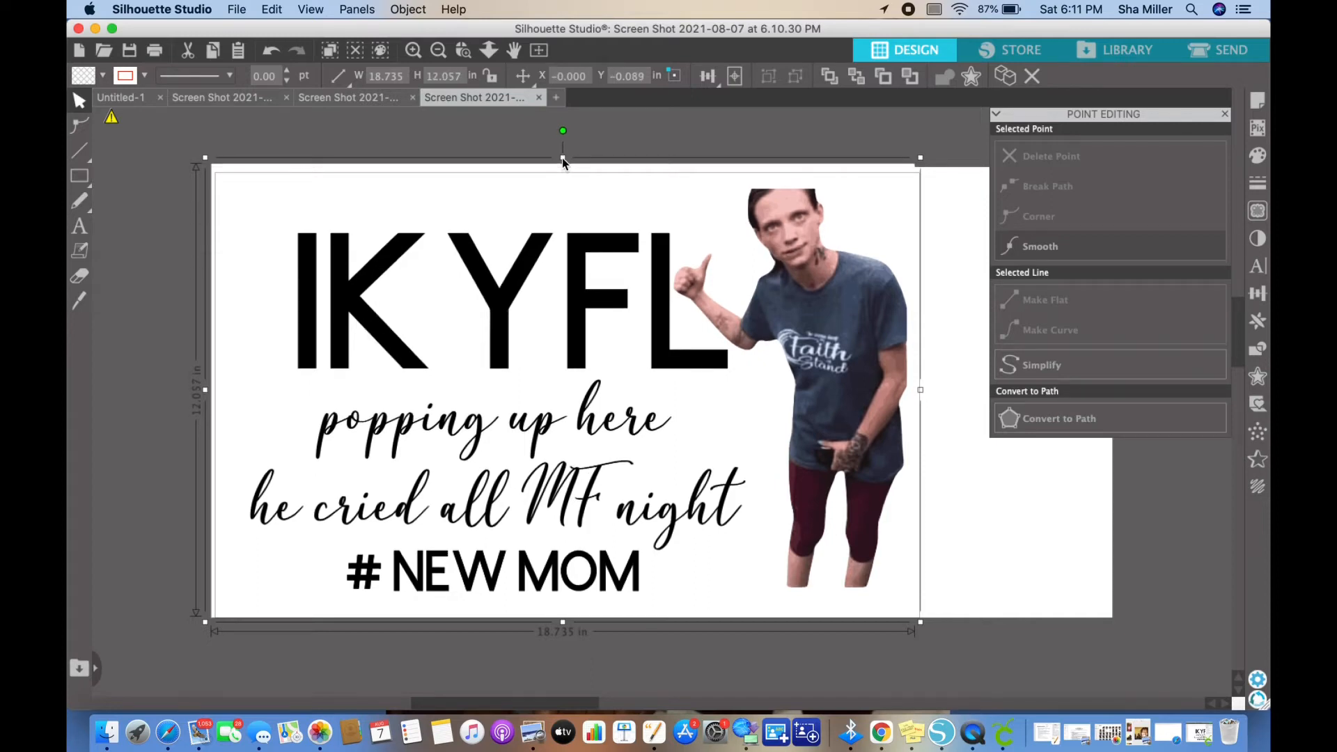
mouse_move(498, 518)
mouse_down()
mouse_move(510, 505)
mouse_move(509, 521)
mouse_up()
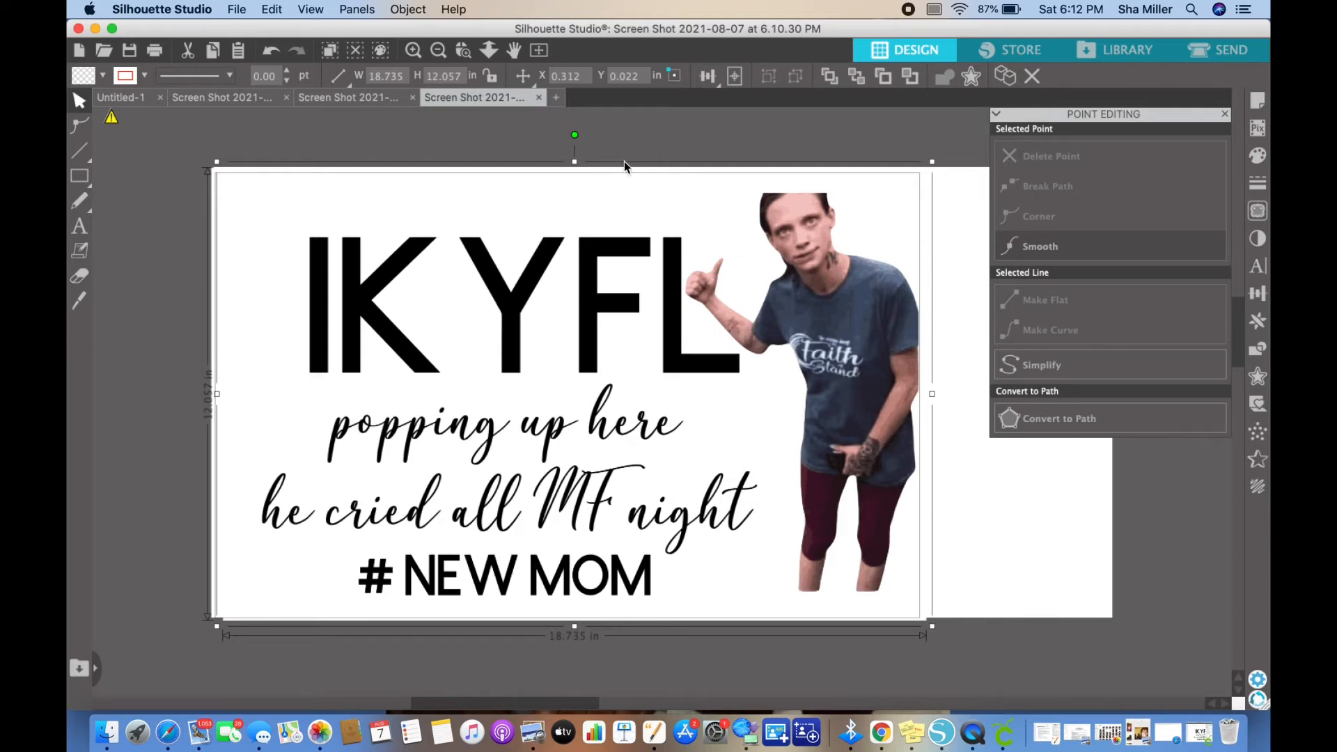
Set the design image's height to 12.5 inches and its width to 18 inches.
drag(573, 165, 573, 146)
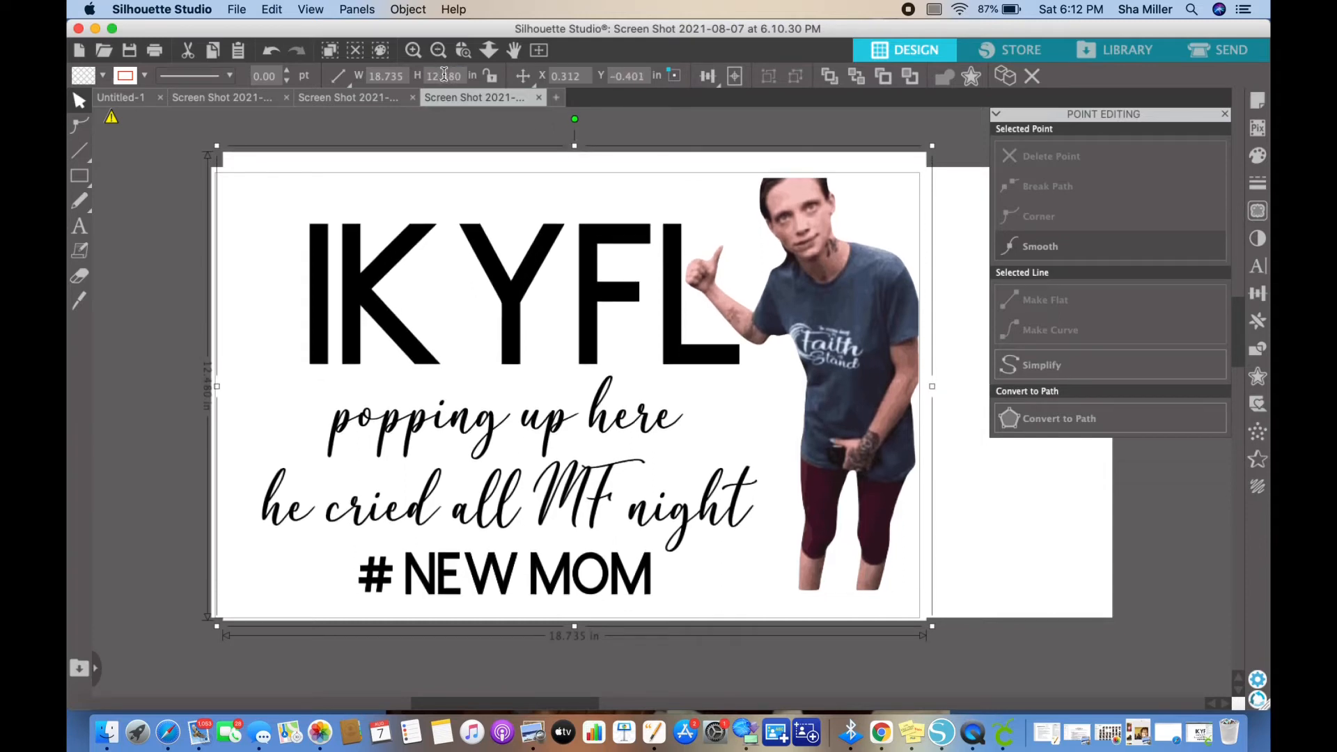
key(Return)
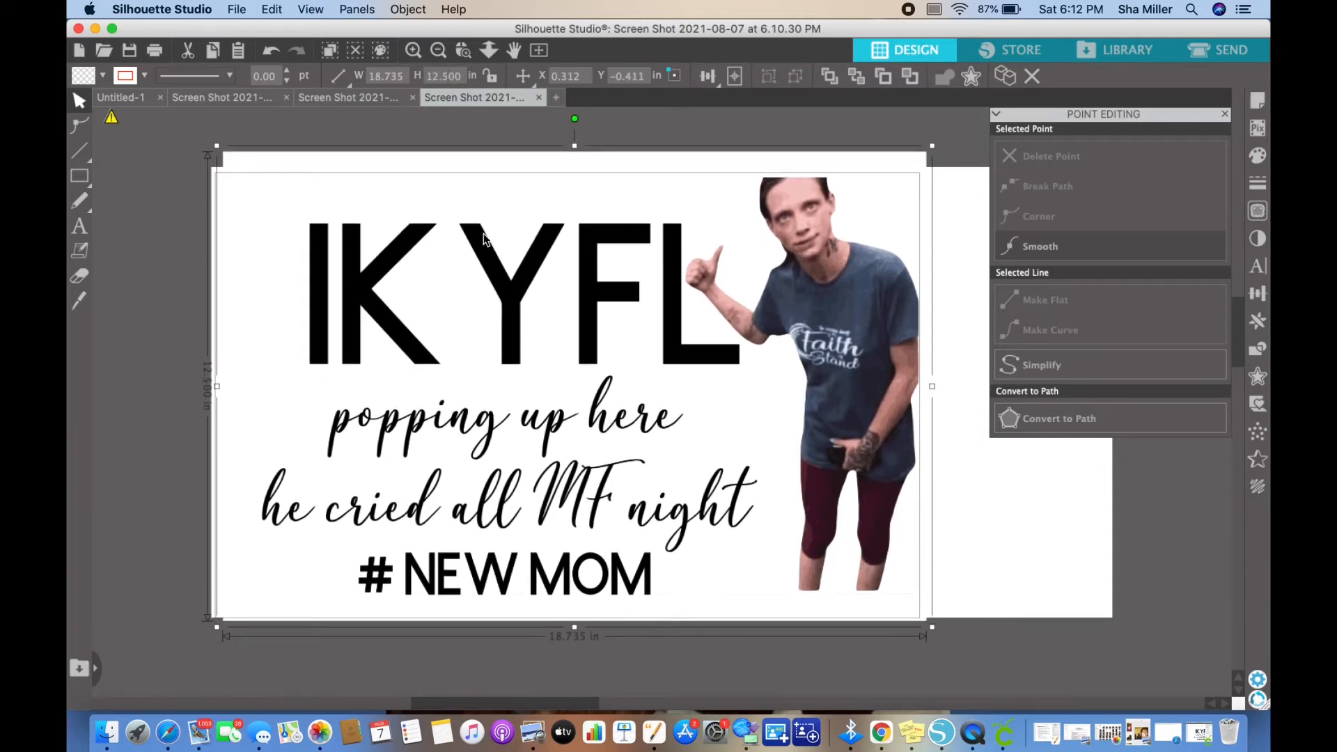
click(392, 76)
text(18)
key(Return)
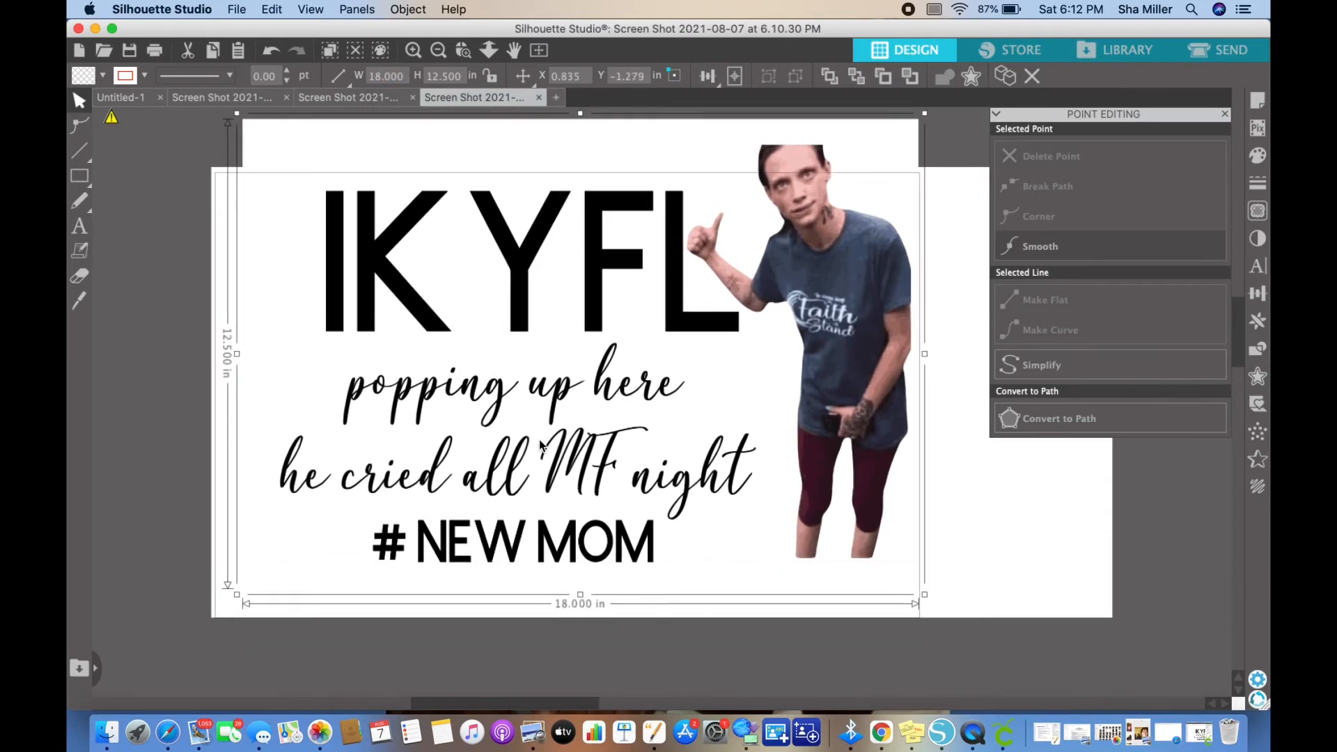
Flip the design image horizontally and nudge it slightly right and down on the page.
click(237, 9)
mouse_move(407, 9)
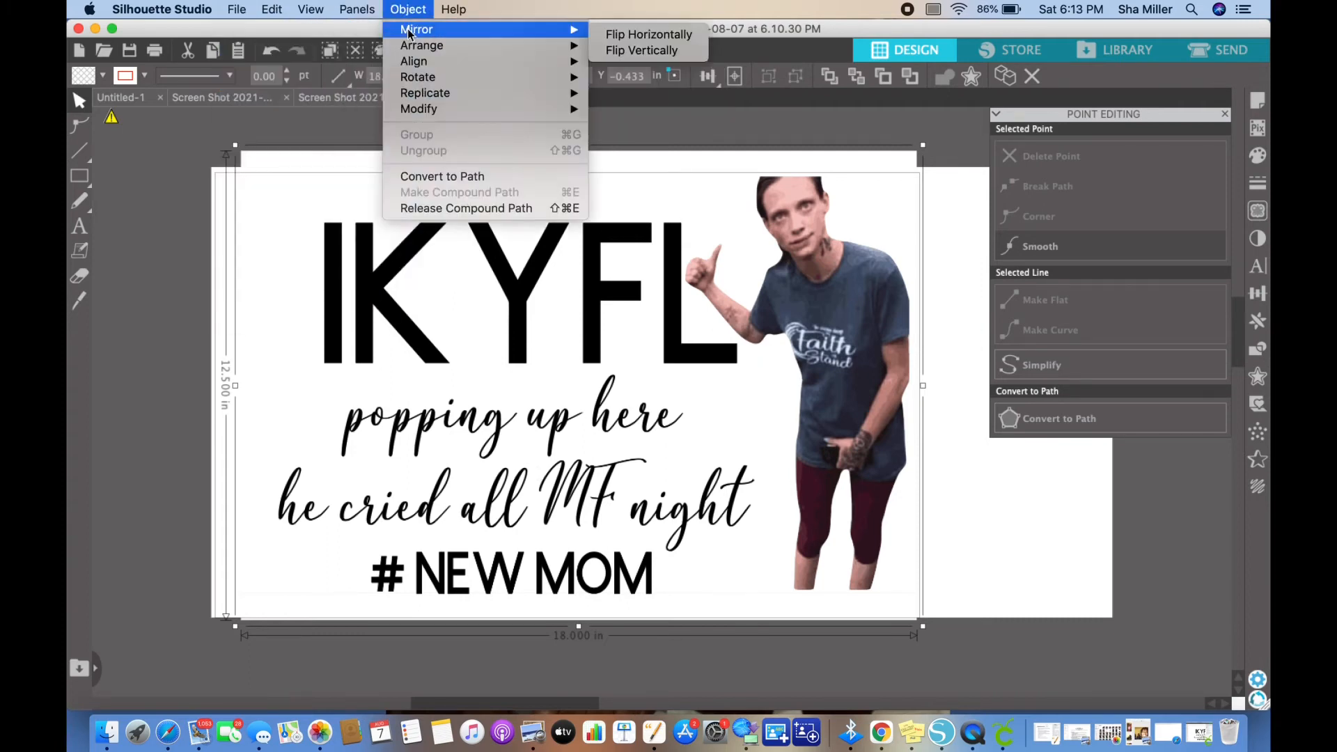
mouse_move(578, 30)
click(626, 33)
click(533, 372)
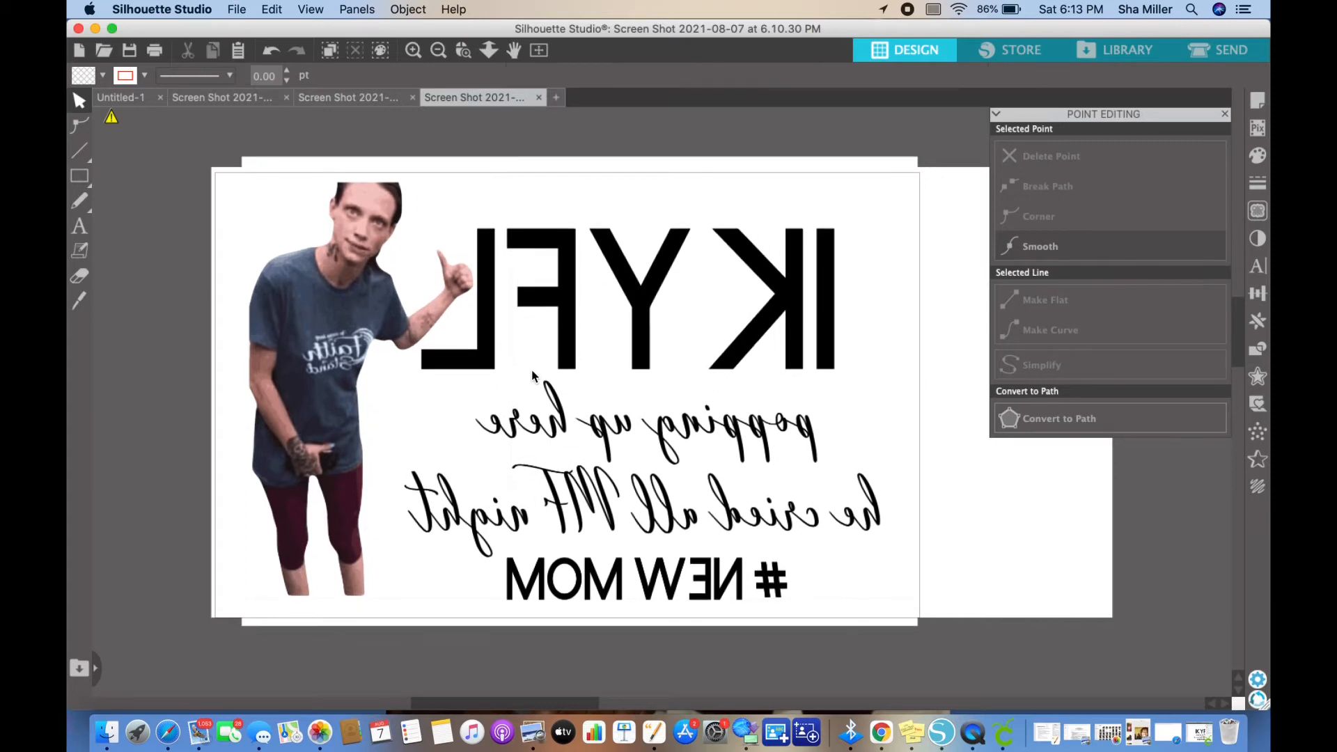
drag(499, 473, 518, 479)
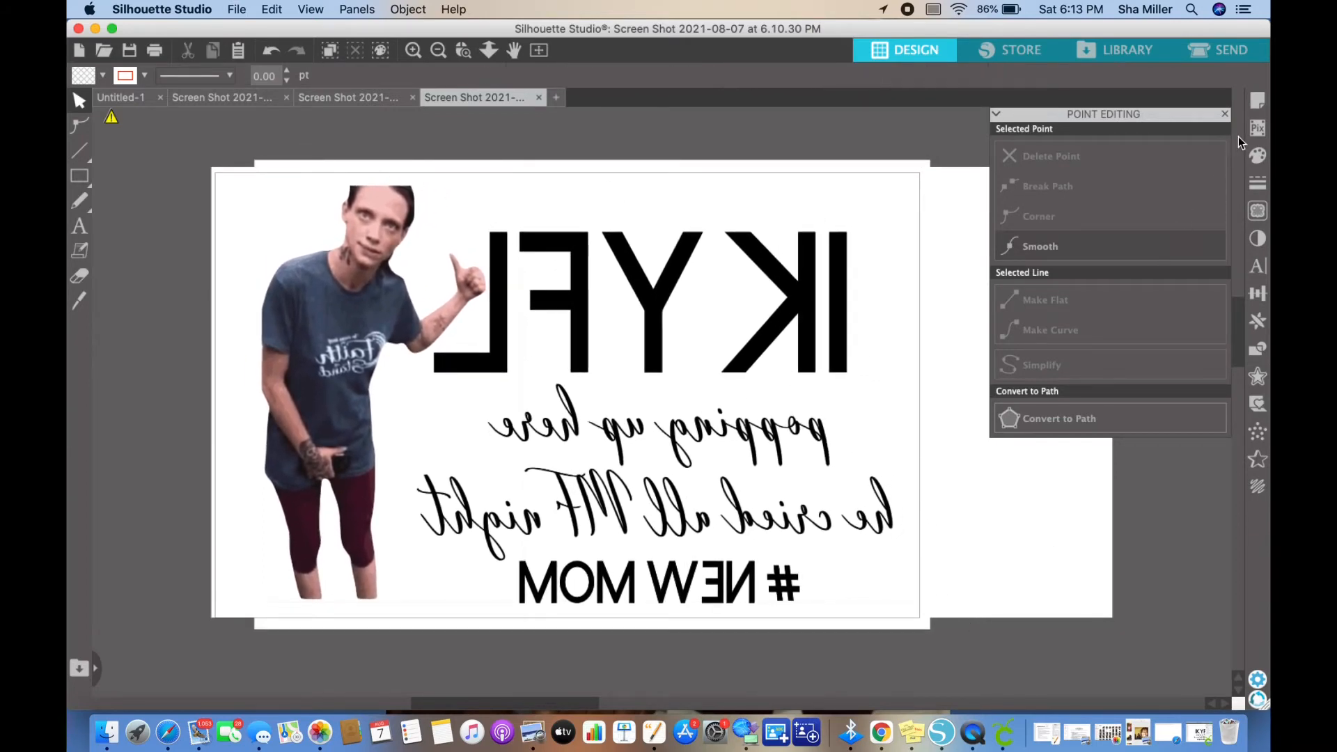
Set the page size to 19 inches wide by 13 inches high and close the page setup.
click(1257, 110)
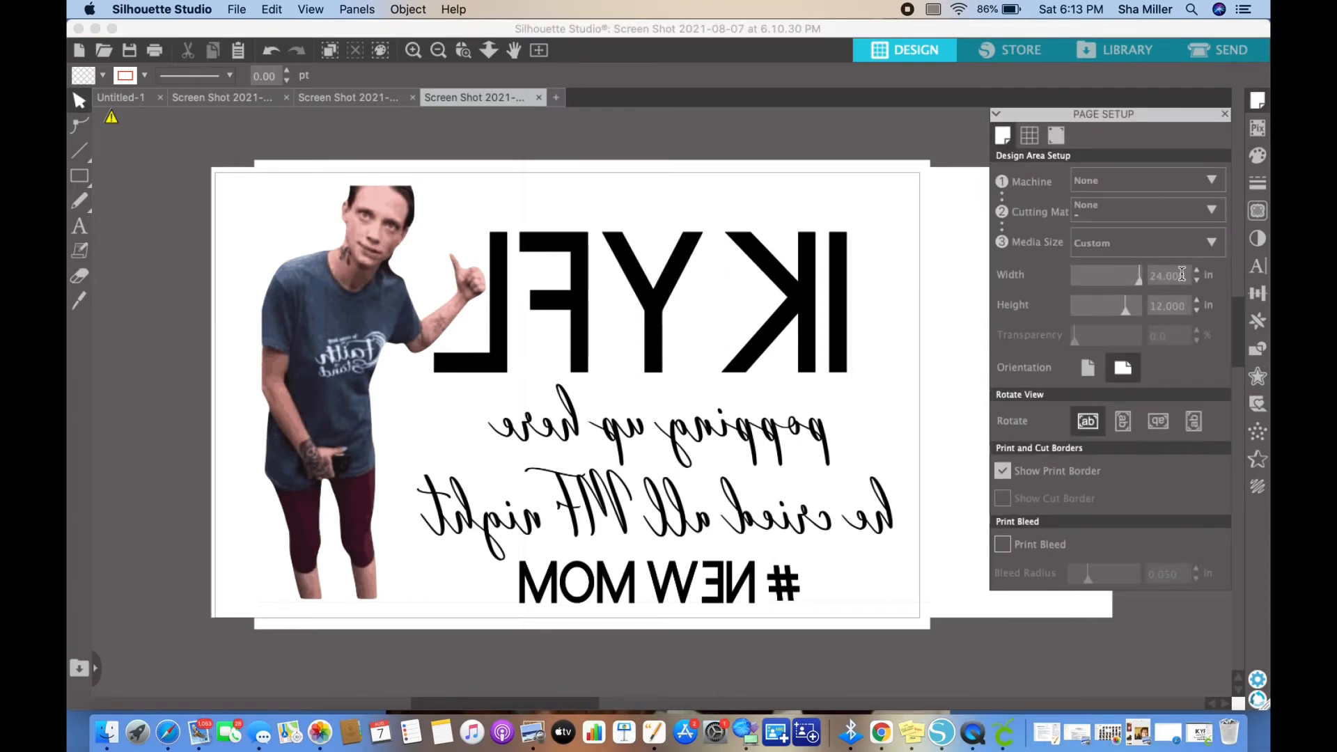
double_click(1177, 275)
text(19)
key(Return)
double_click(1169, 305)
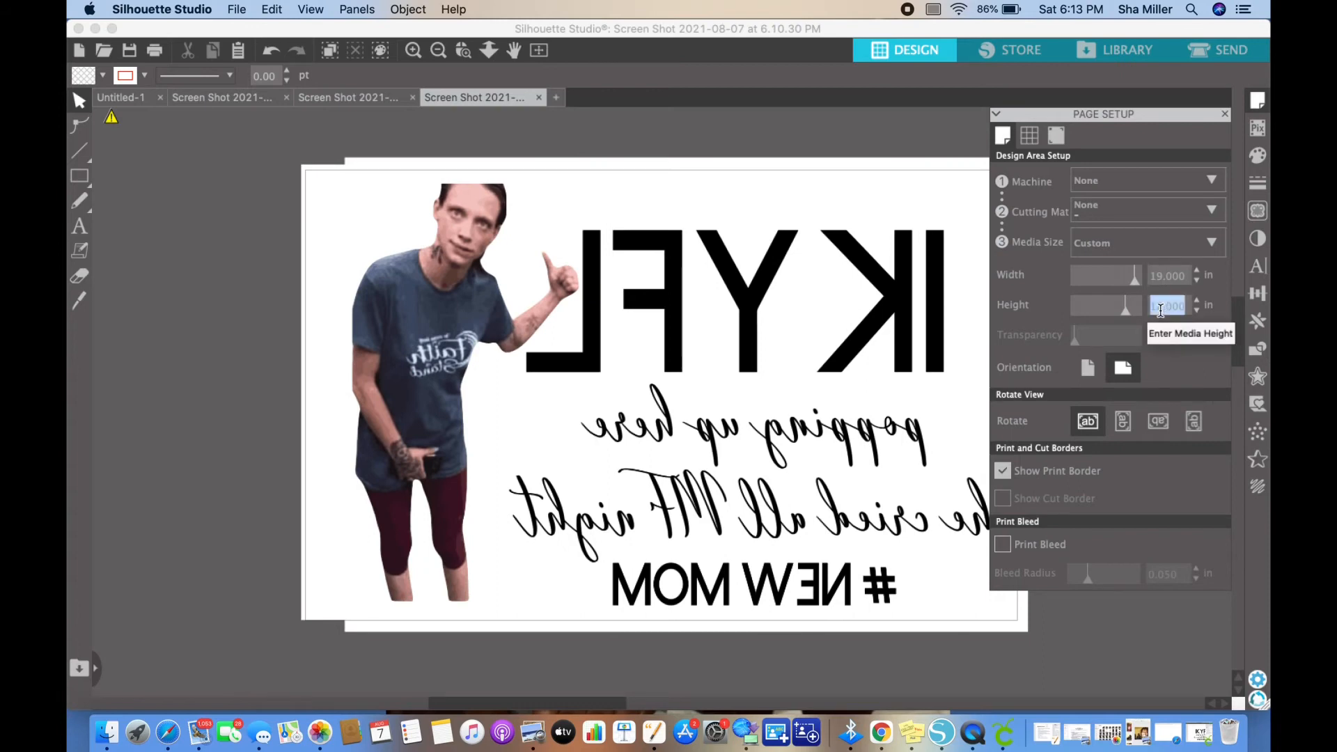
text(13)
key(Return)
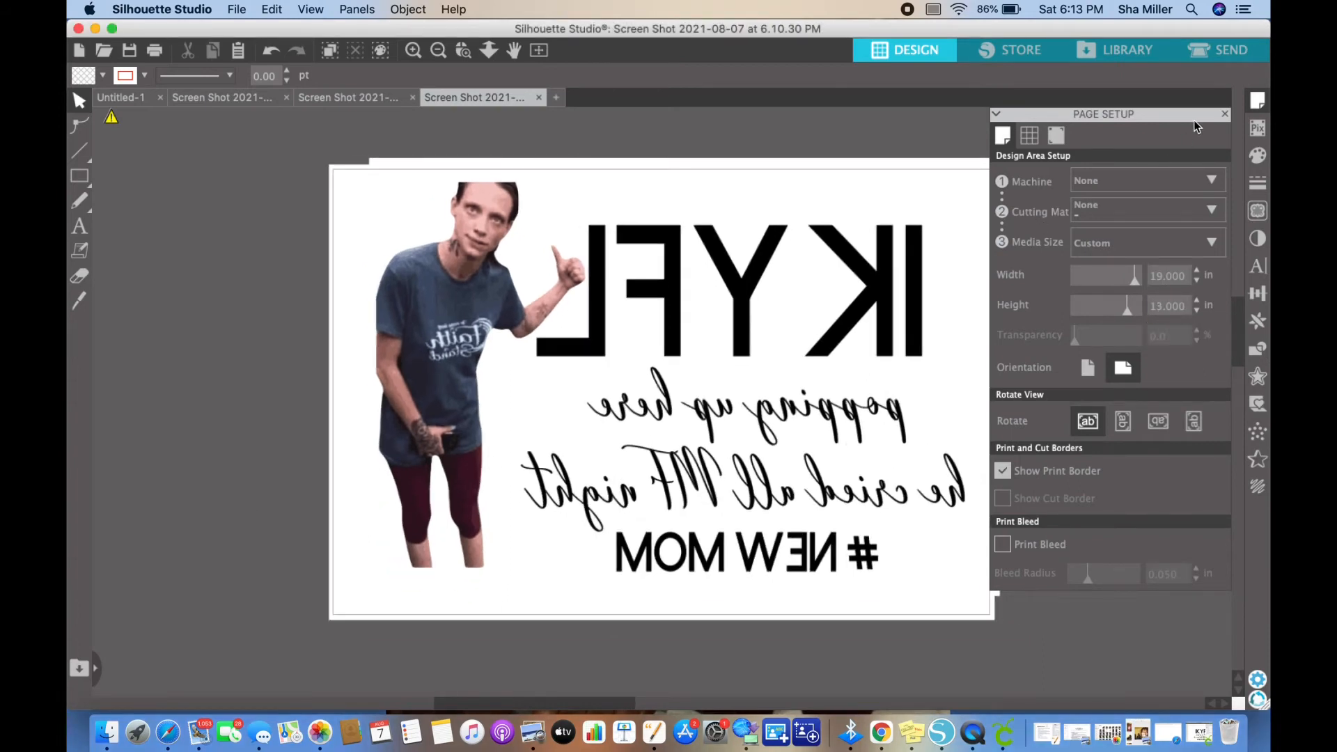
click(1224, 113)
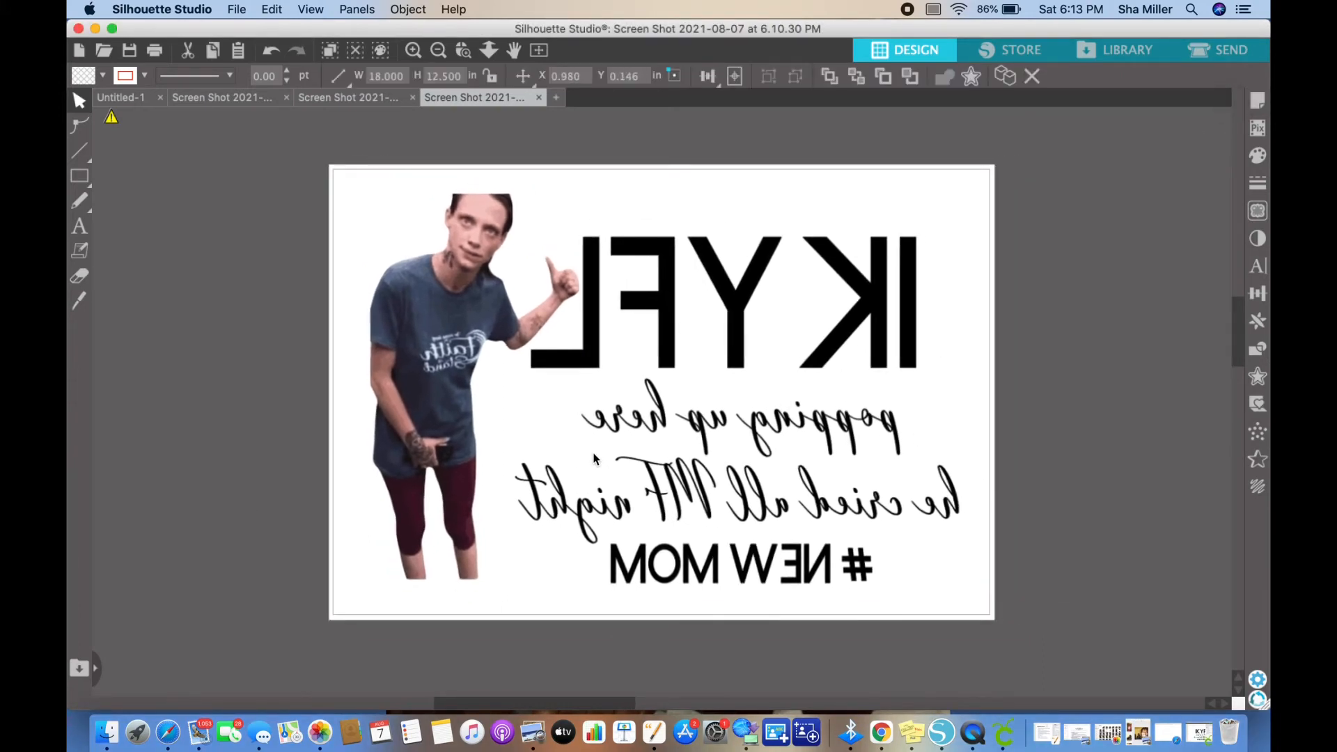
Open the print settings for the mirrored design and select the EPSON WF-7710 Series printer.
click(237, 10)
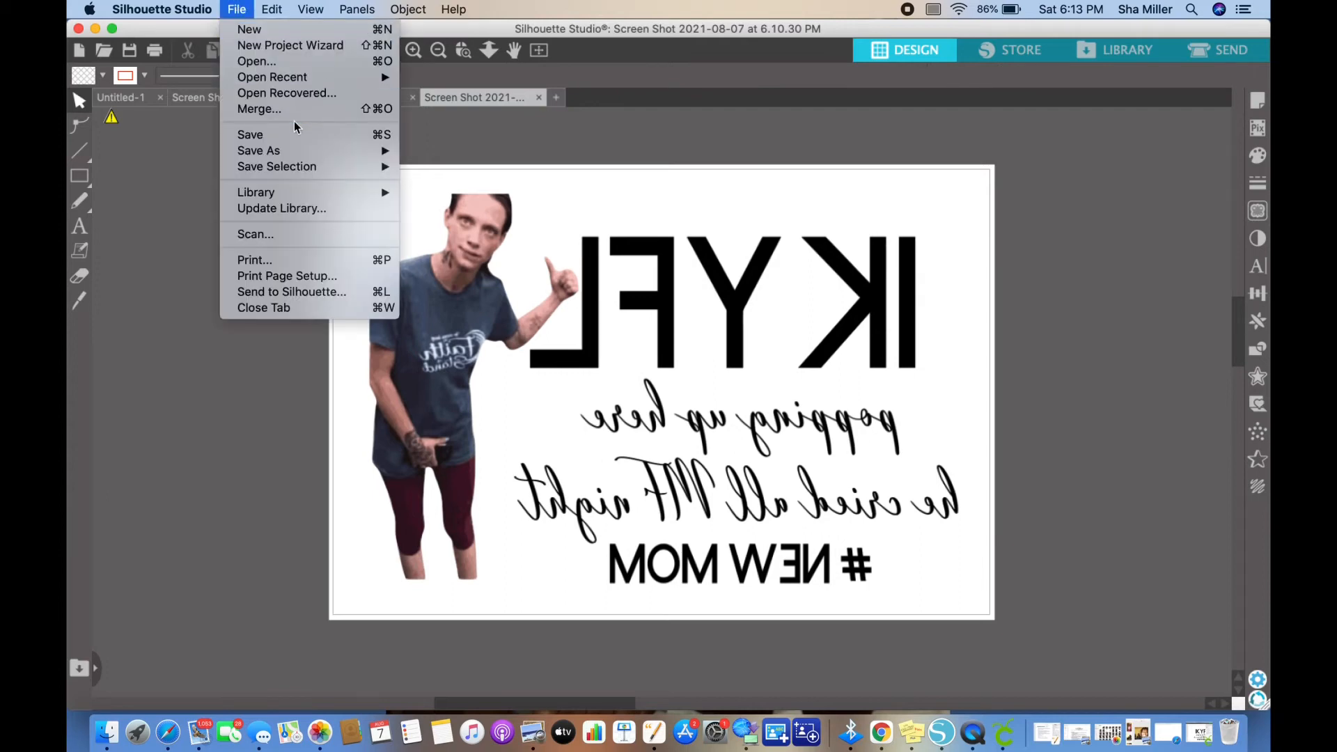
click(303, 261)
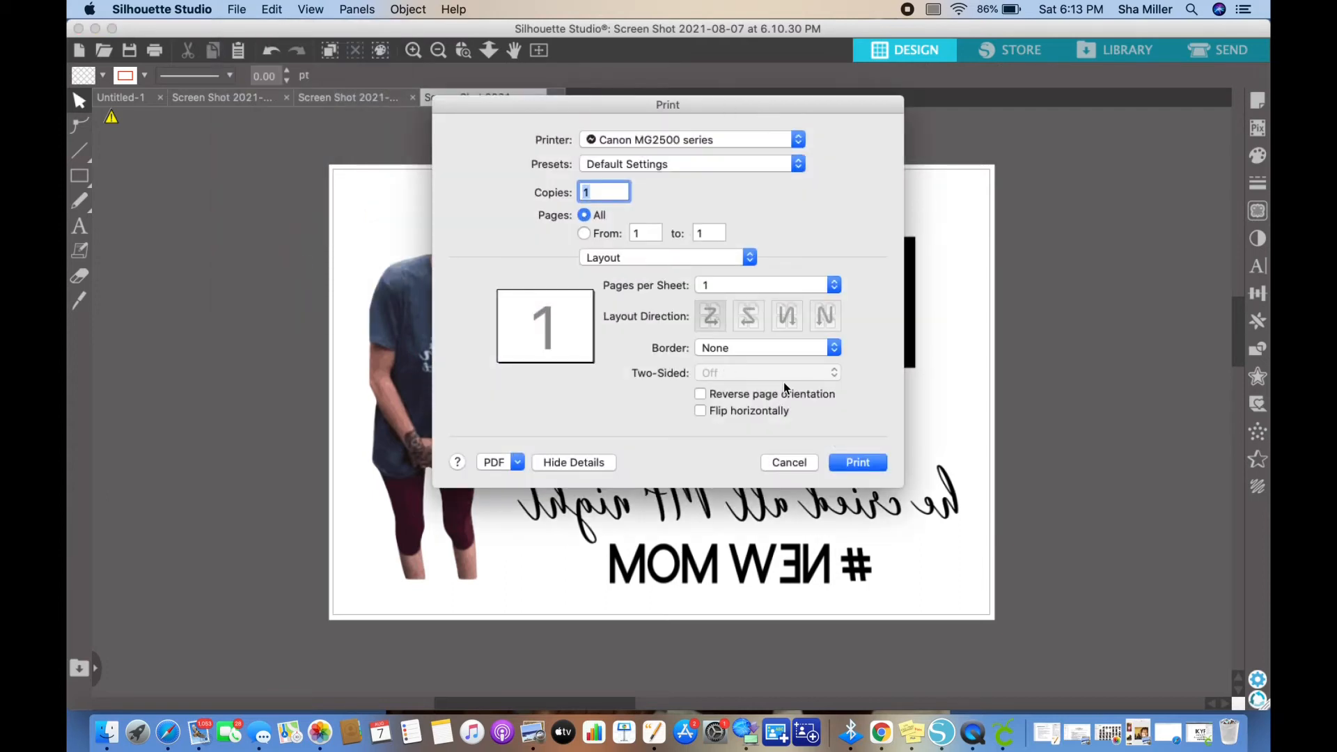
click(664, 146)
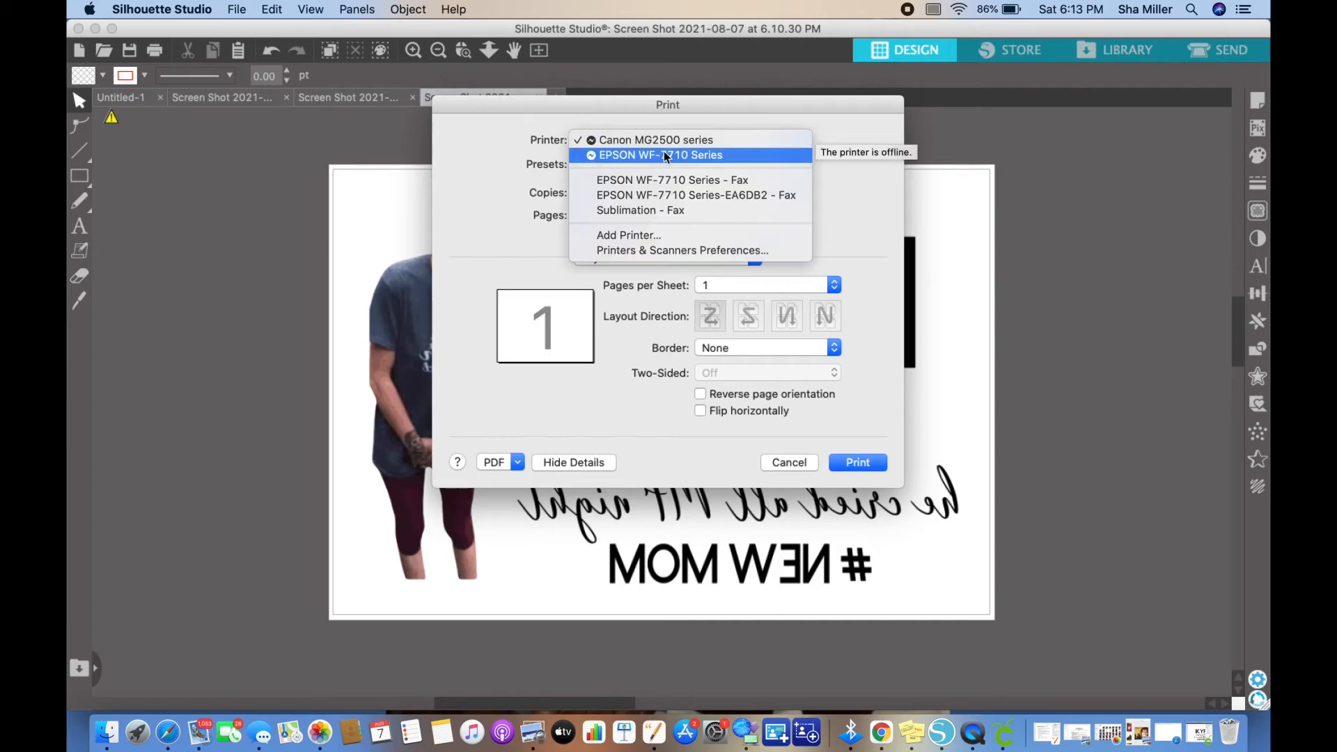
click(665, 156)
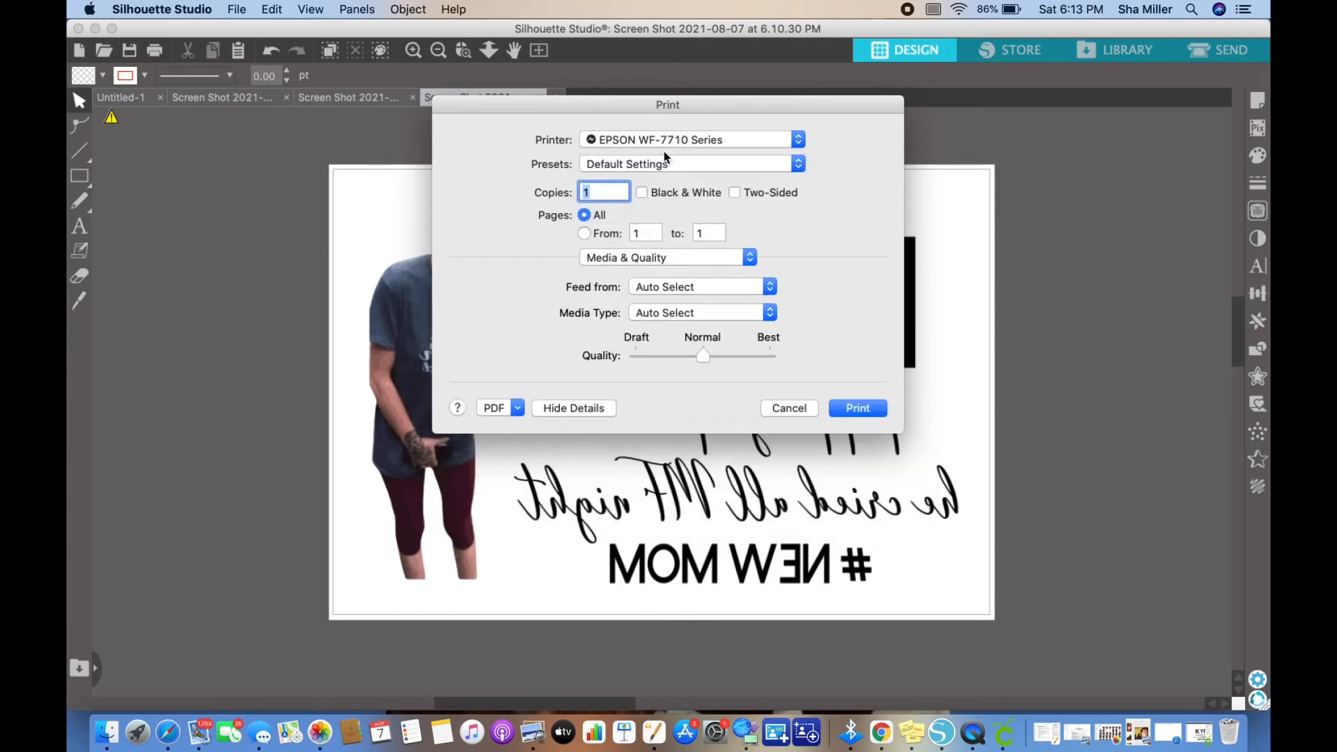